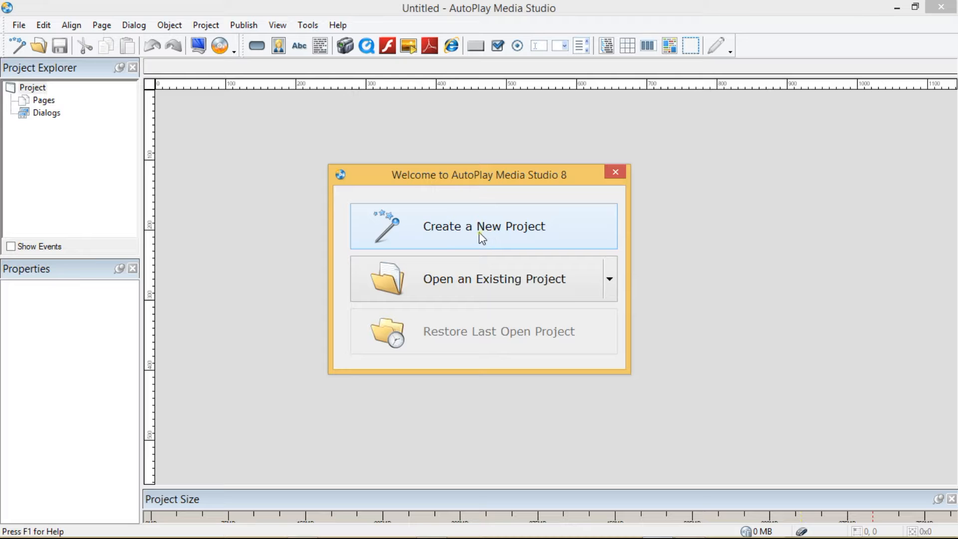
Create a new project from the Blank Project template and name it Latihan01.
{"action": "left_click", "coordinate": [491, 235]}
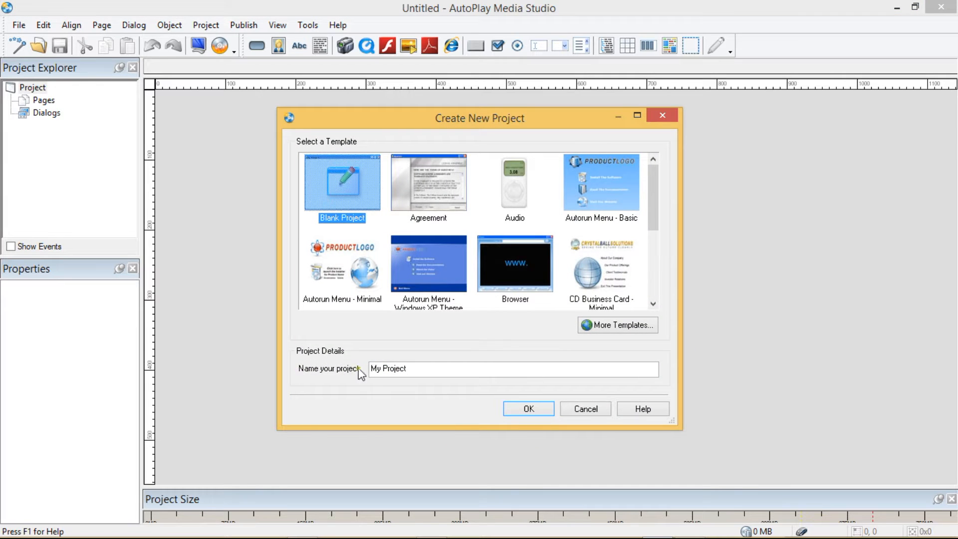
{"action": "left_click", "coordinate": [429, 367]}
{"action": "type", "text": "Latihan01"}
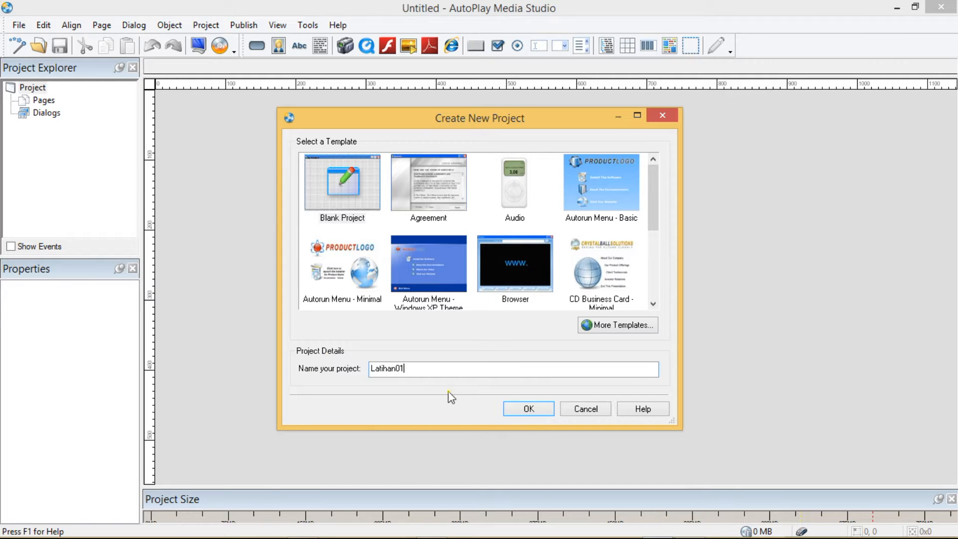
{"action": "left_click", "coordinate": [528, 408]}
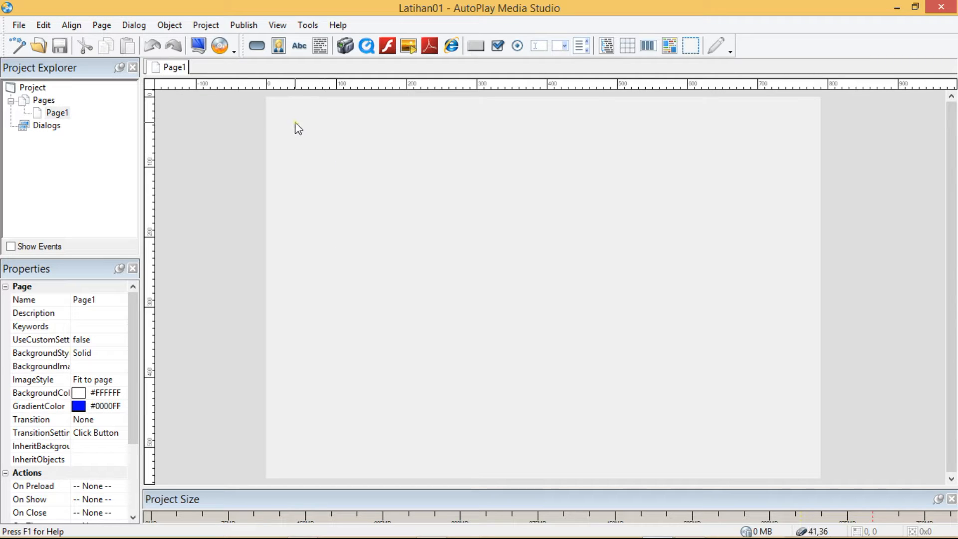
Enable custom background settings for Page1 and set a solid light cyan background, #A0FFFF.
{"action": "right_click", "coordinate": [384, 142]}
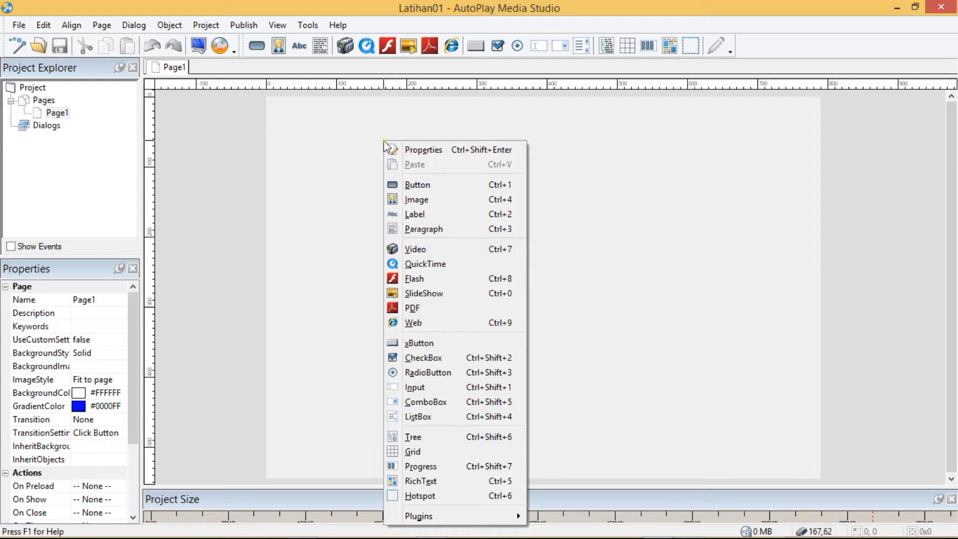
{"action": "left_click", "coordinate": [429, 151]}
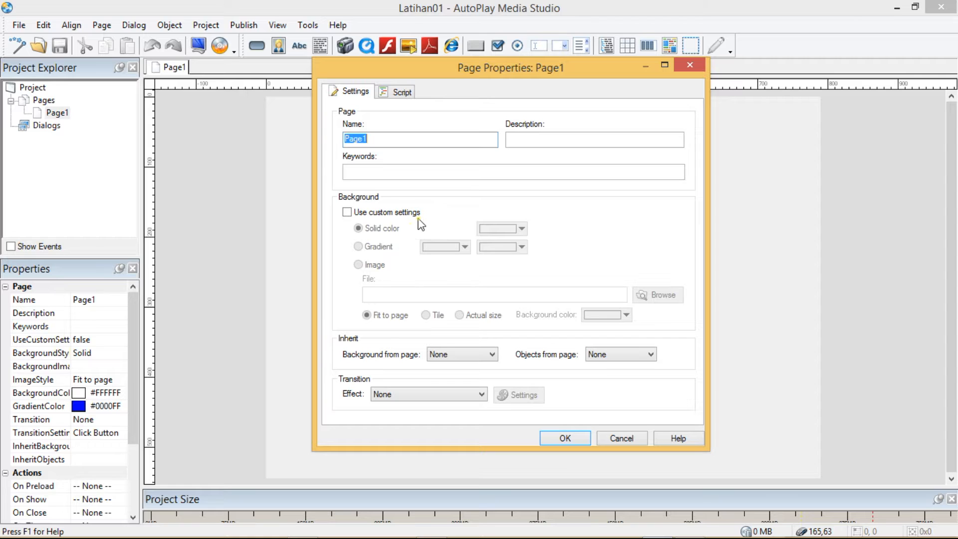
{"action": "left_click", "coordinate": [347, 214]}
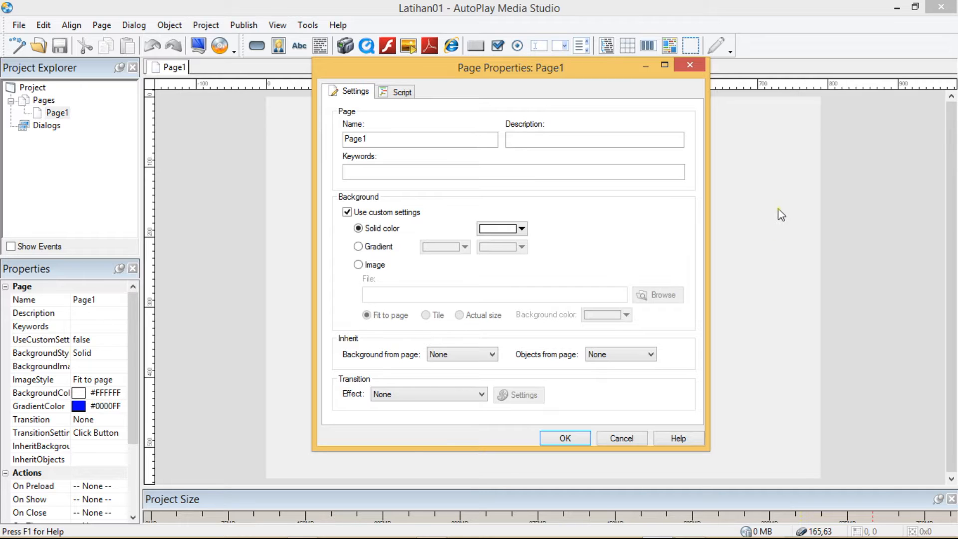
{"action": "left_click", "coordinate": [522, 229]}
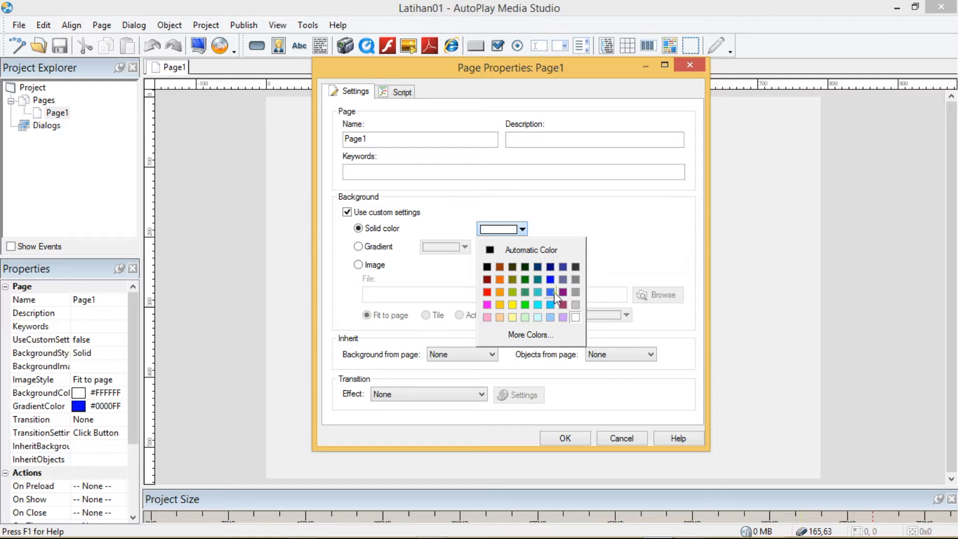
{"action": "left_click", "coordinate": [530, 338]}
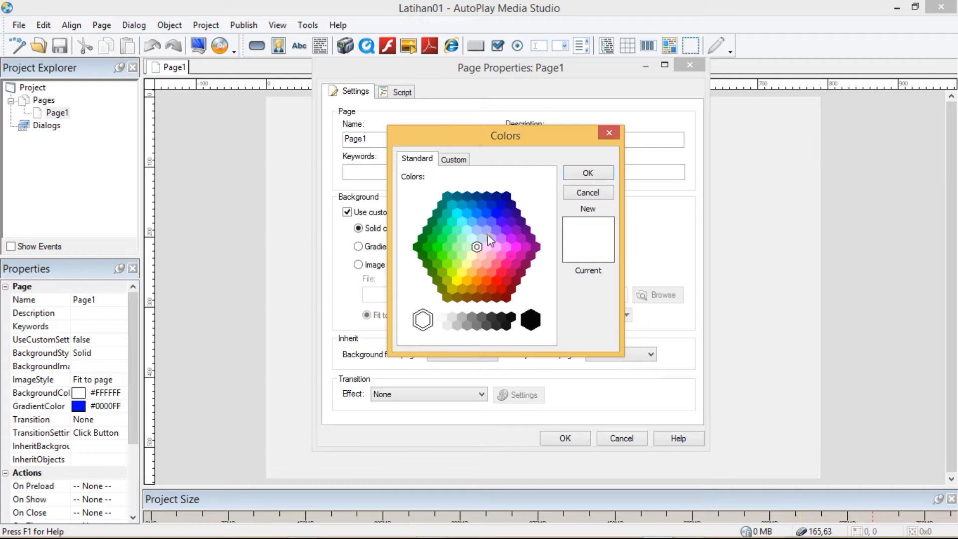
{"action": "left_click", "coordinate": [467, 230]}
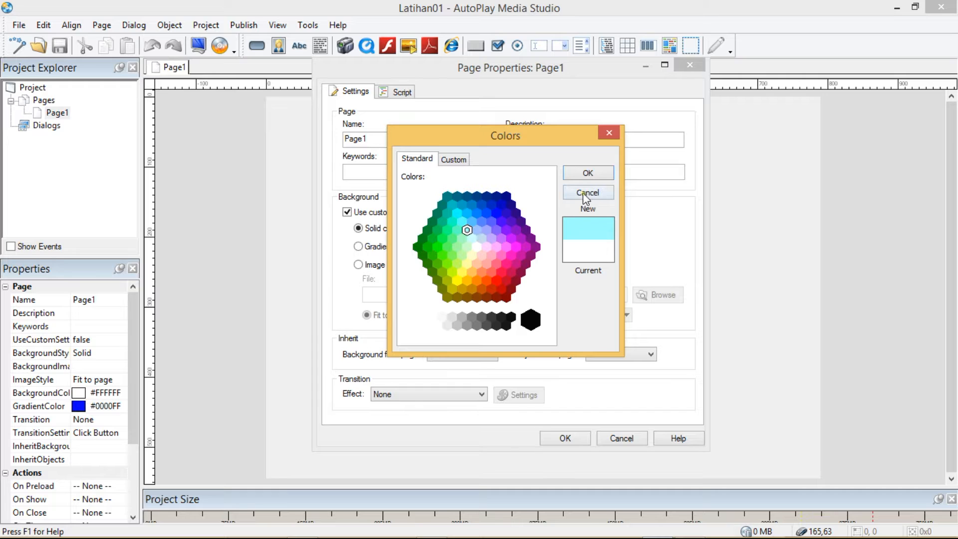
{"action": "left_click", "coordinate": [588, 173]}
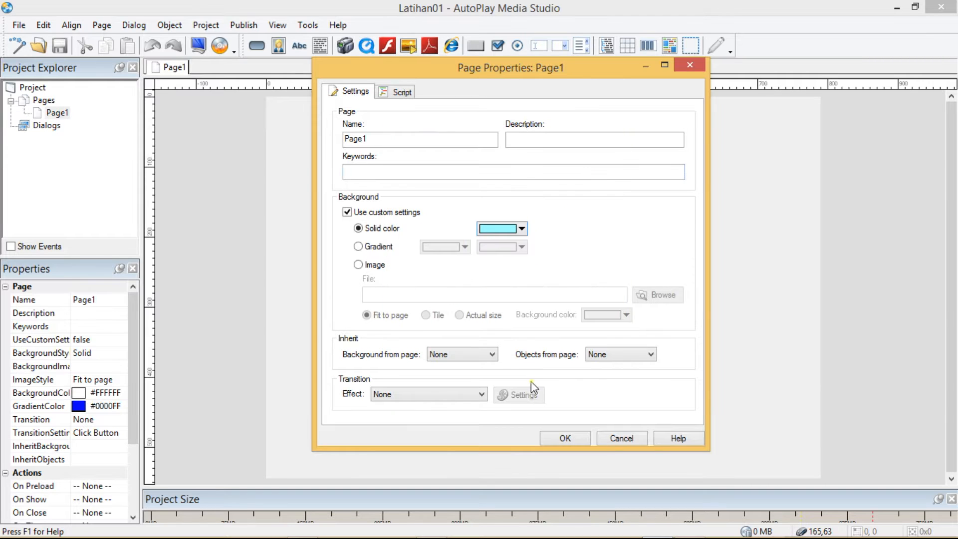
{"action": "left_click", "coordinate": [564, 439]}
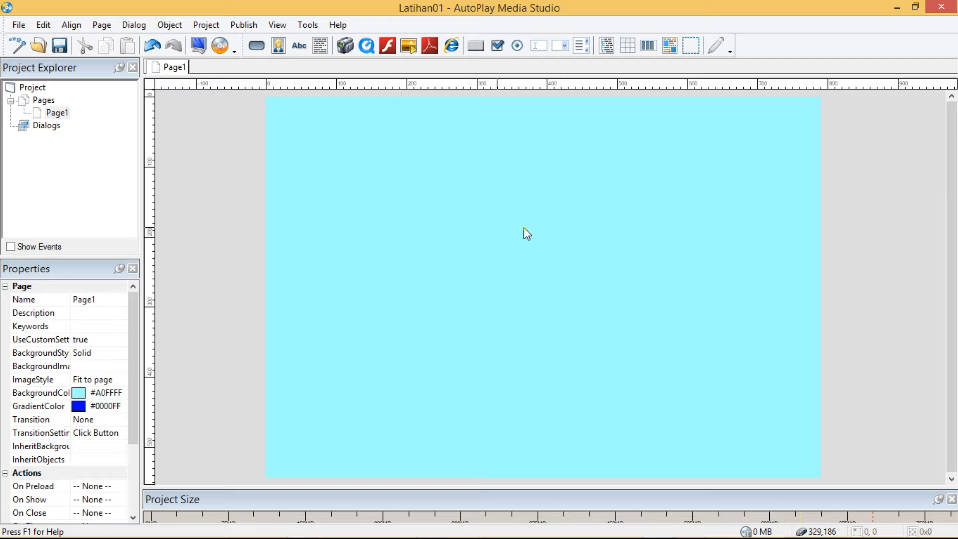
Change Page1's background to a gradient from light cyan to blue in the page properties.
{"action": "right_click", "coordinate": [376, 153]}
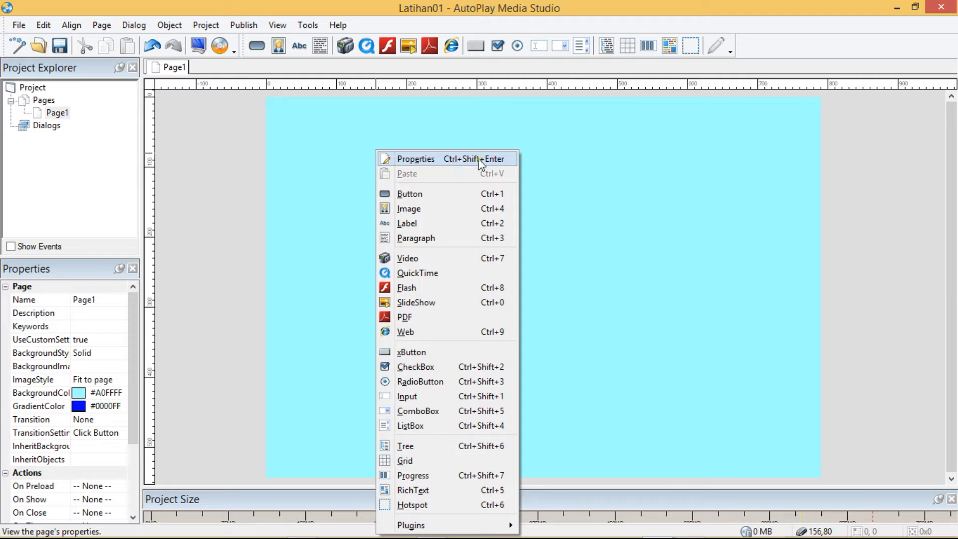
{"action": "left_click", "coordinate": [419, 159]}
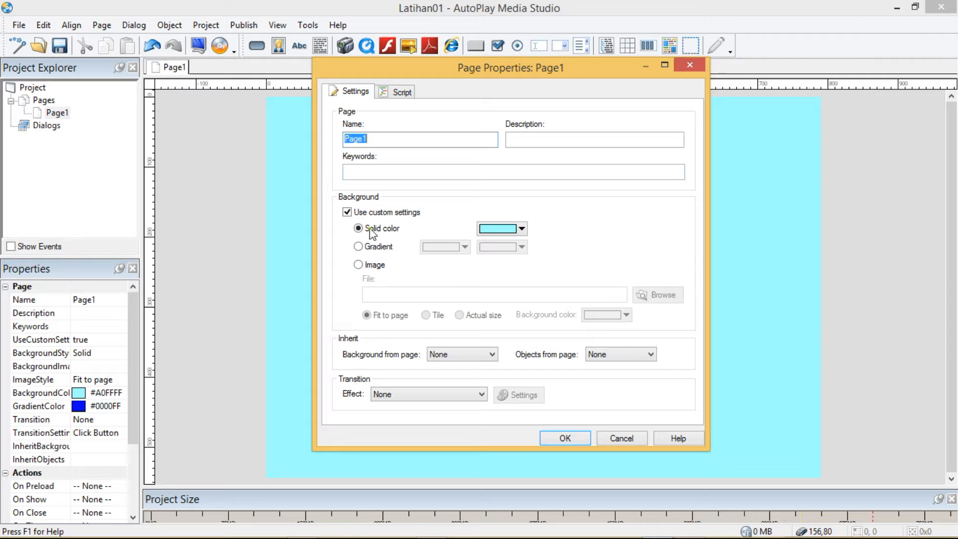
{"action": "left_click", "coordinate": [521, 228]}
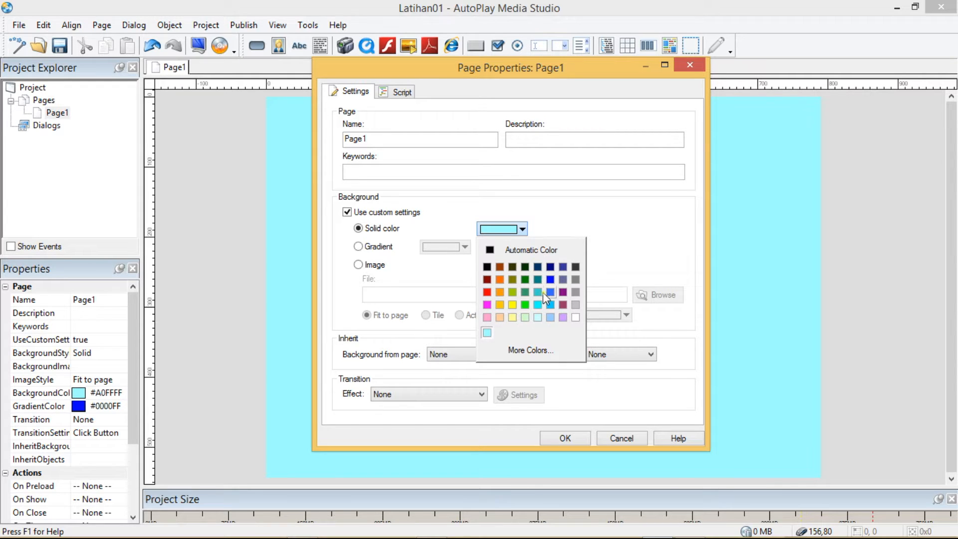
{"action": "left_click", "coordinate": [358, 248]}
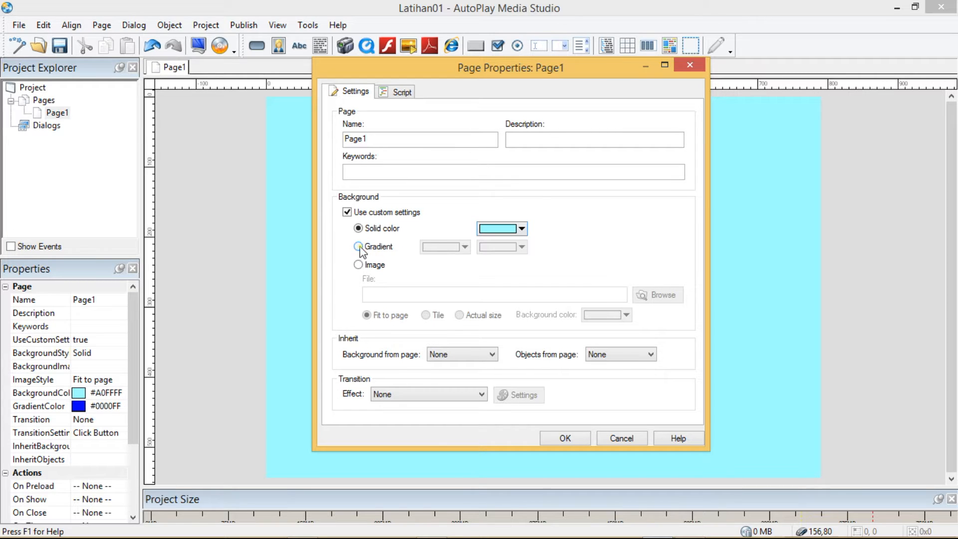
{"action": "left_click", "coordinate": [358, 246]}
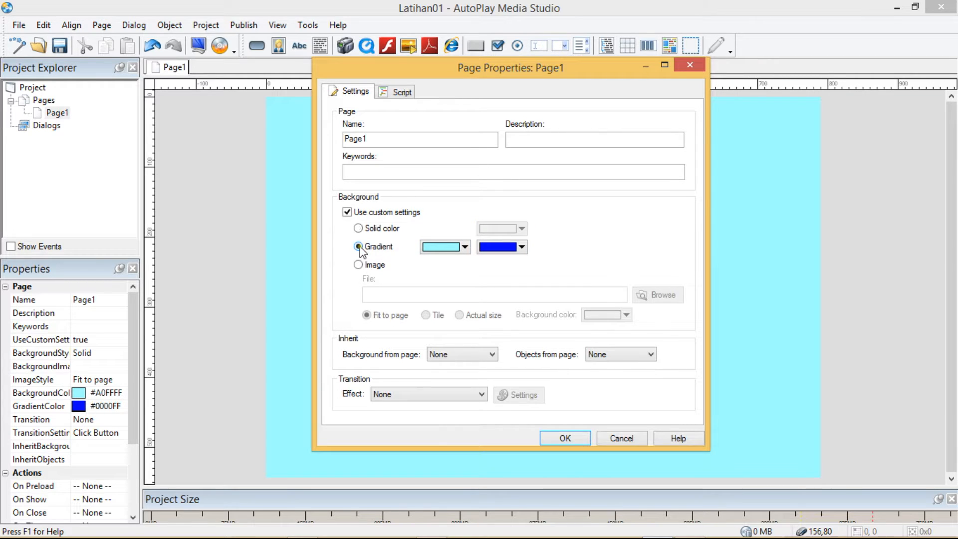
{"action": "left_click", "coordinate": [464, 247]}
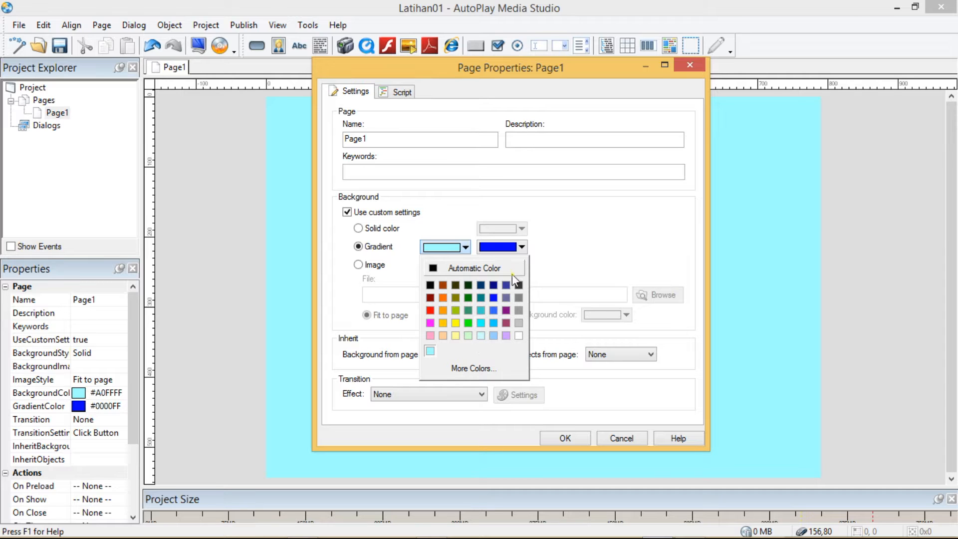
{"action": "left_click", "coordinate": [521, 249]}
{"action": "left_click", "coordinate": [522, 248]}
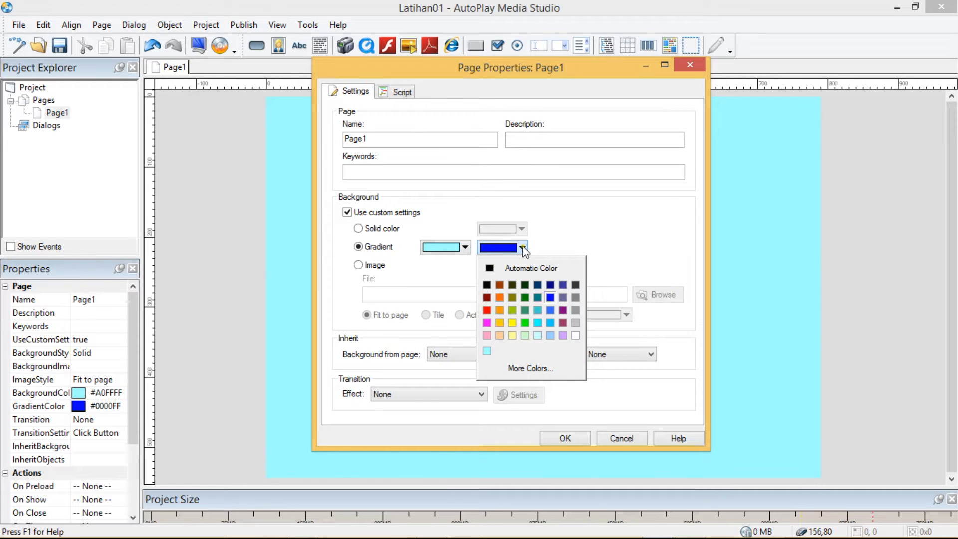
{"action": "left_click", "coordinate": [448, 287]}
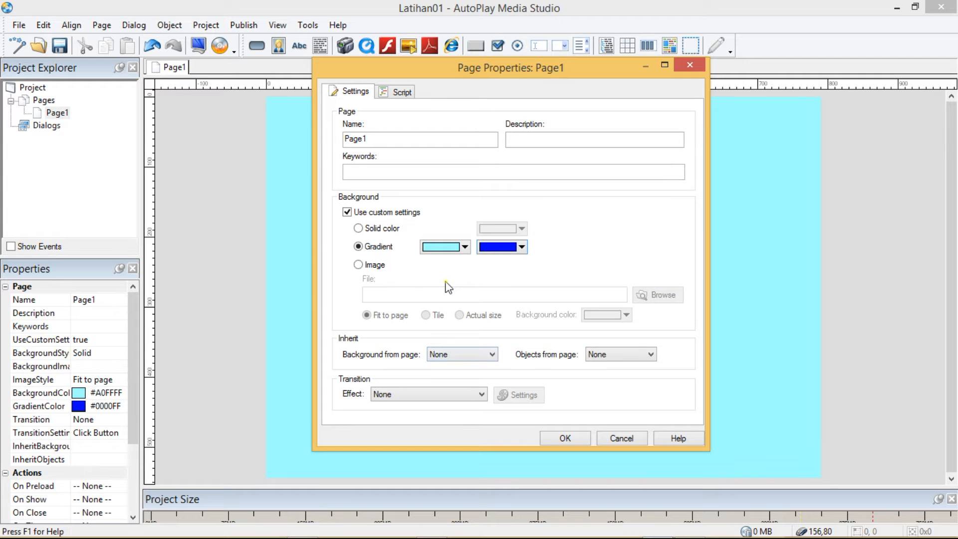
{"action": "left_click", "coordinate": [565, 438]}
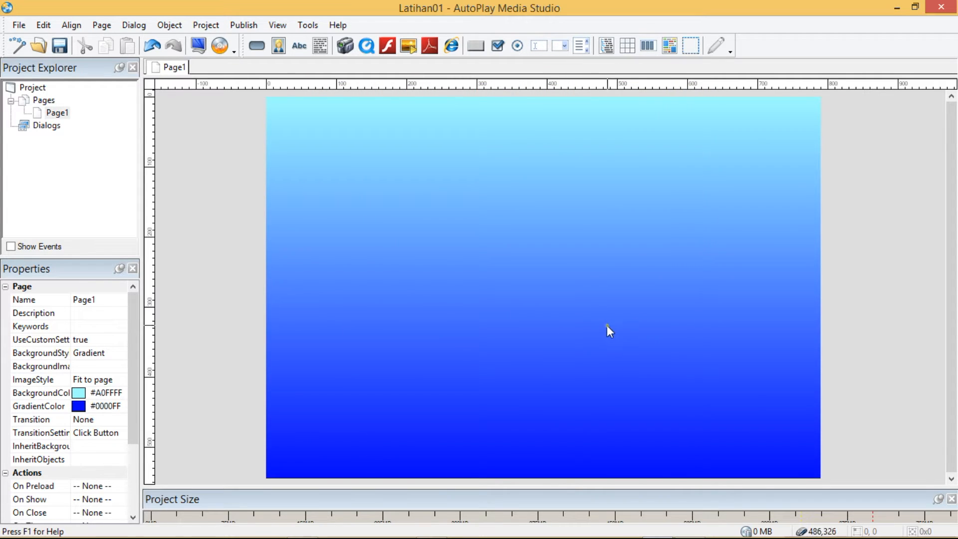
Set the first color of Page1's background gradient to yellow, #FFFF00, in the page properties.
{"action": "right_click", "coordinate": [433, 205]}
{"action": "left_click", "coordinate": [487, 157]}
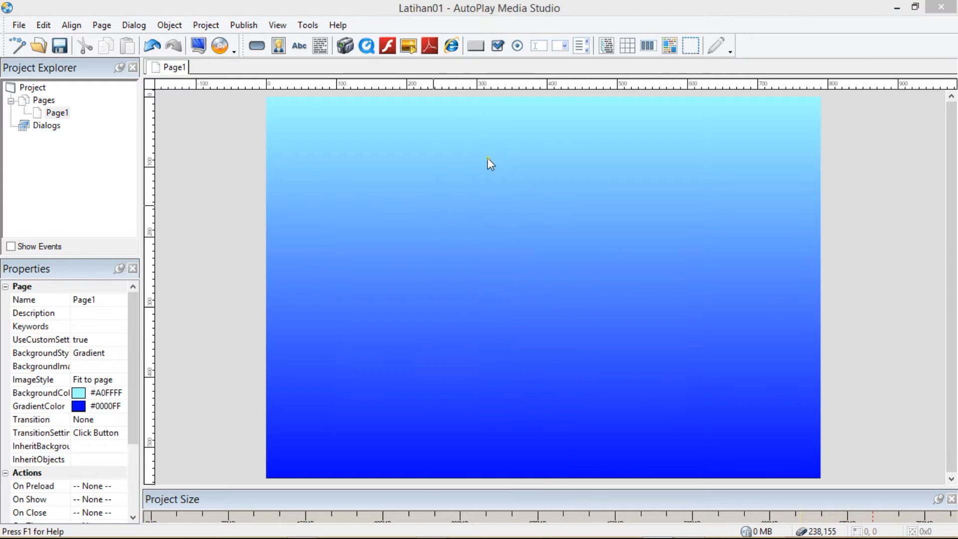
{"action": "left_click", "coordinate": [465, 247]}
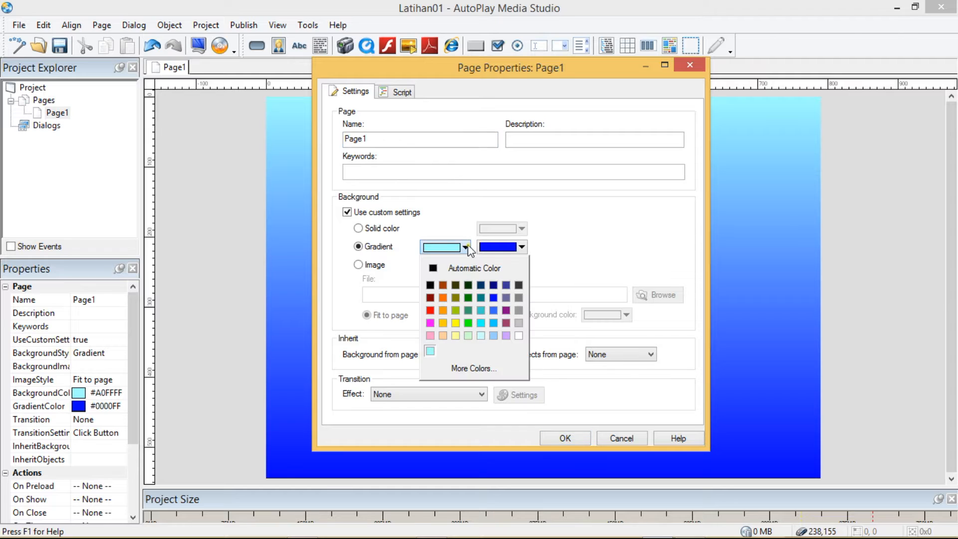
{"action": "left_click", "coordinate": [455, 324]}
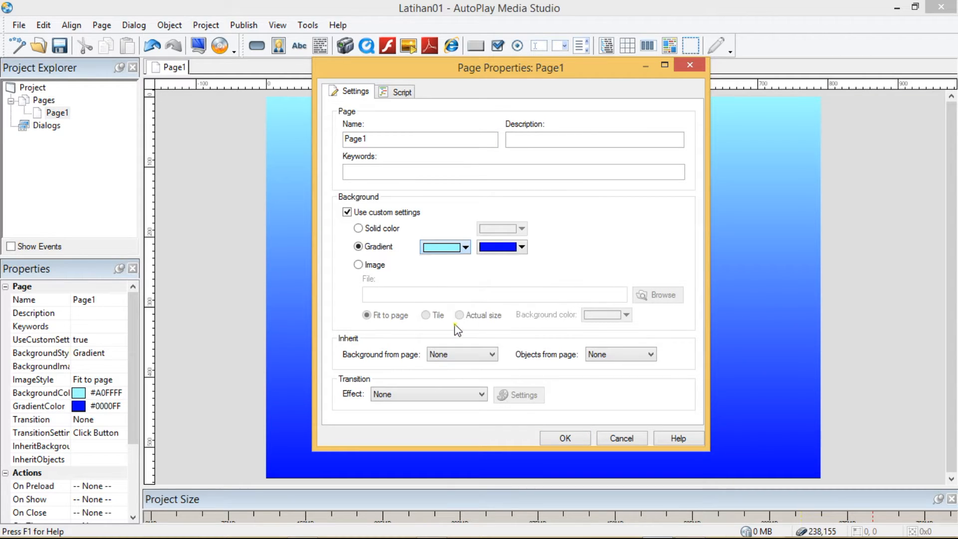
{"action": "left_click", "coordinate": [562, 439]}
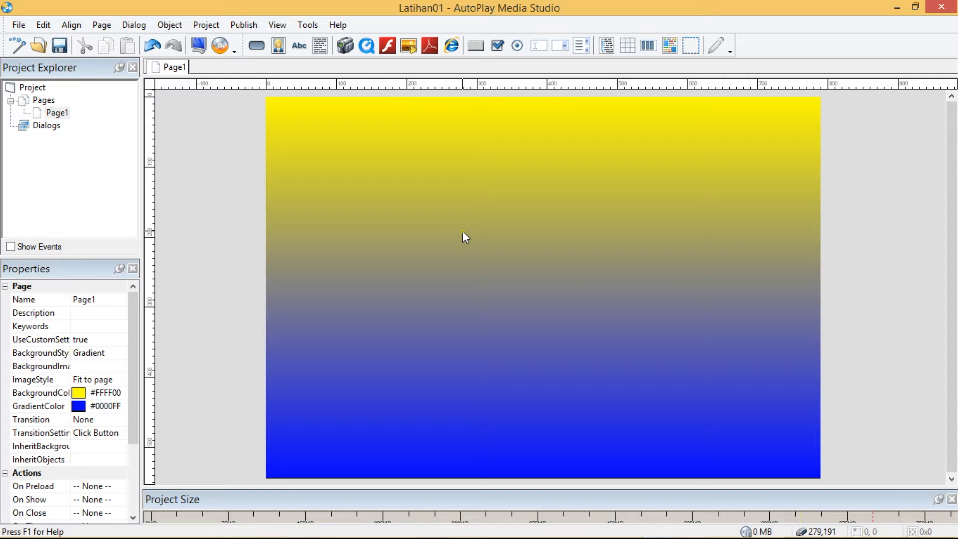
{"action": "left_click_drag", "start_coordinate": [350, 175], "coordinate": [609, 168]}
{"action": "right_click", "coordinate": [359, 219]}
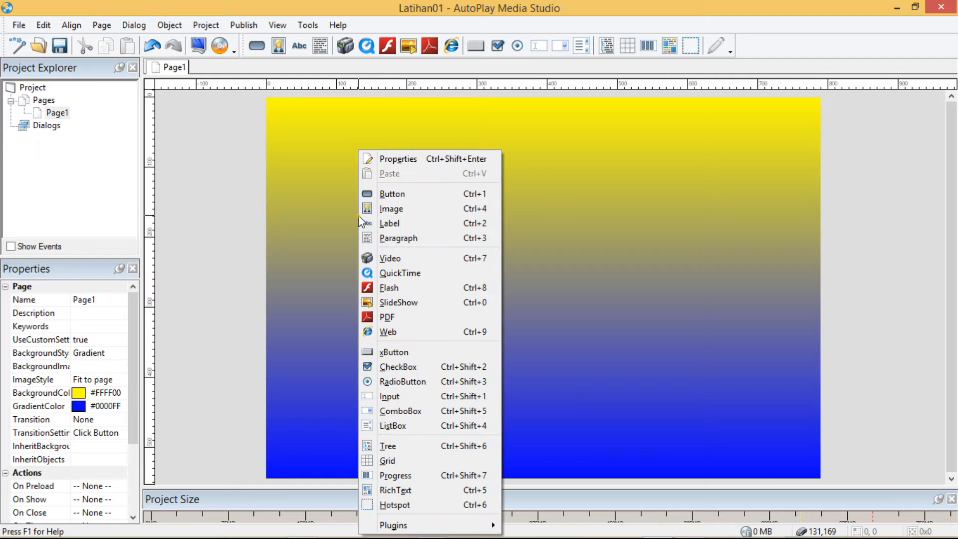
{"action": "left_click", "coordinate": [337, 200]}
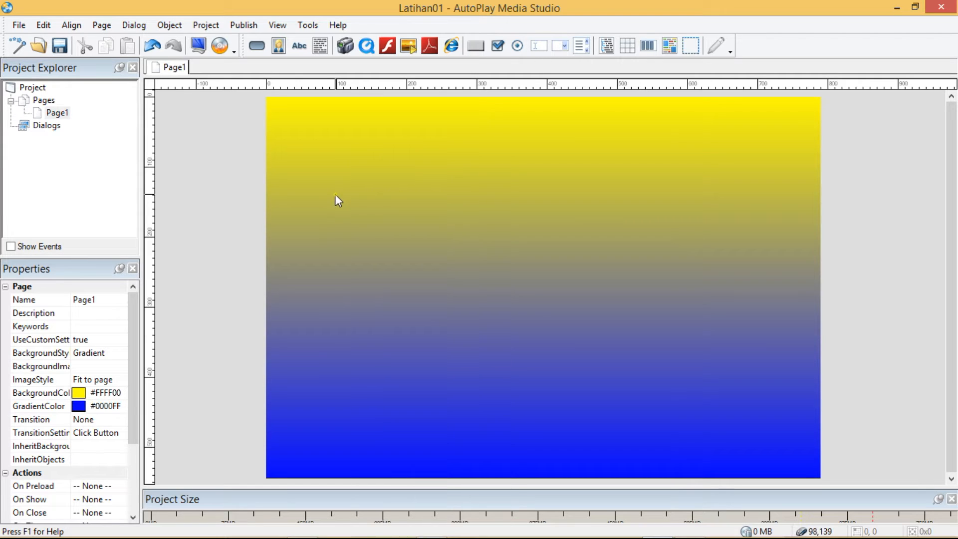
Set Page1's BackgroundColor property to orange, #FF9900.
{"action": "left_click", "coordinate": [80, 392]}
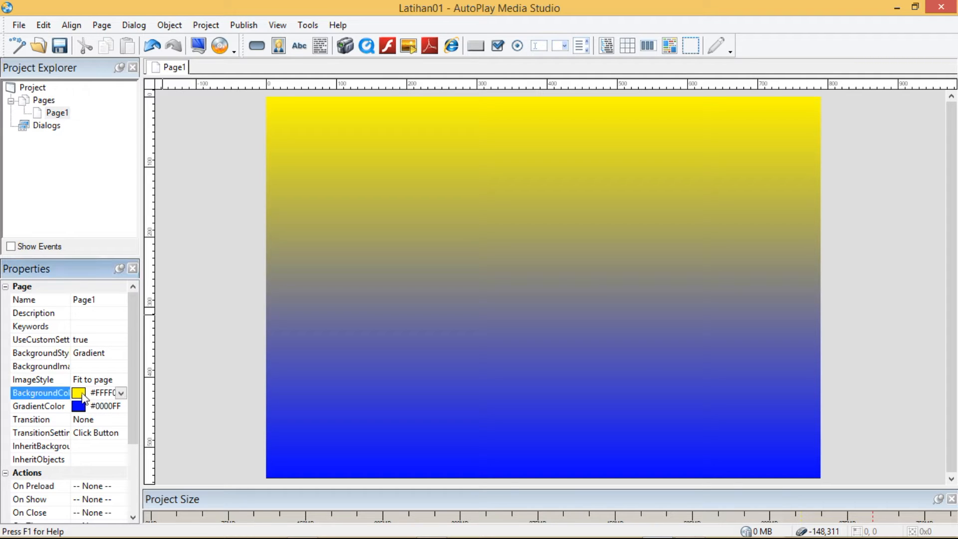
{"action": "left_click", "coordinate": [121, 393]}
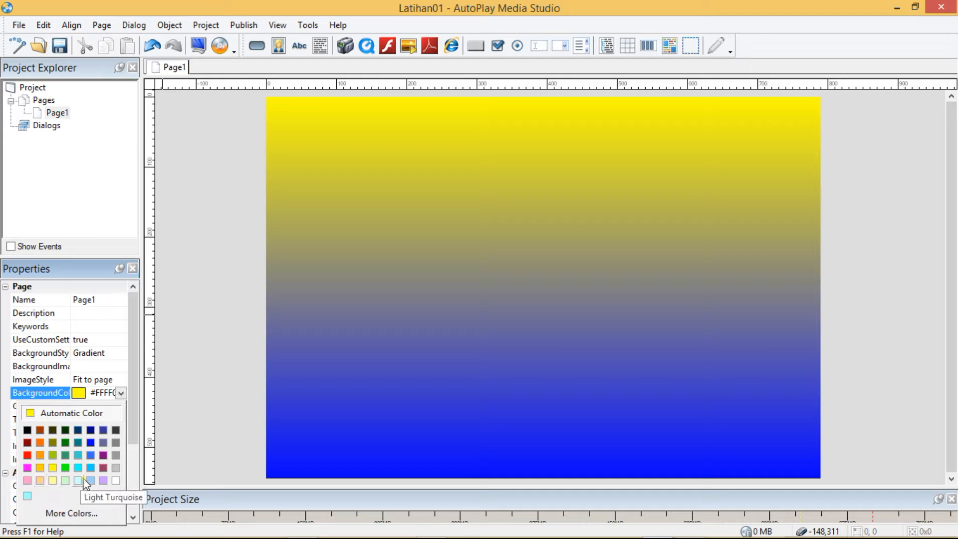
{"action": "left_click", "coordinate": [41, 458]}
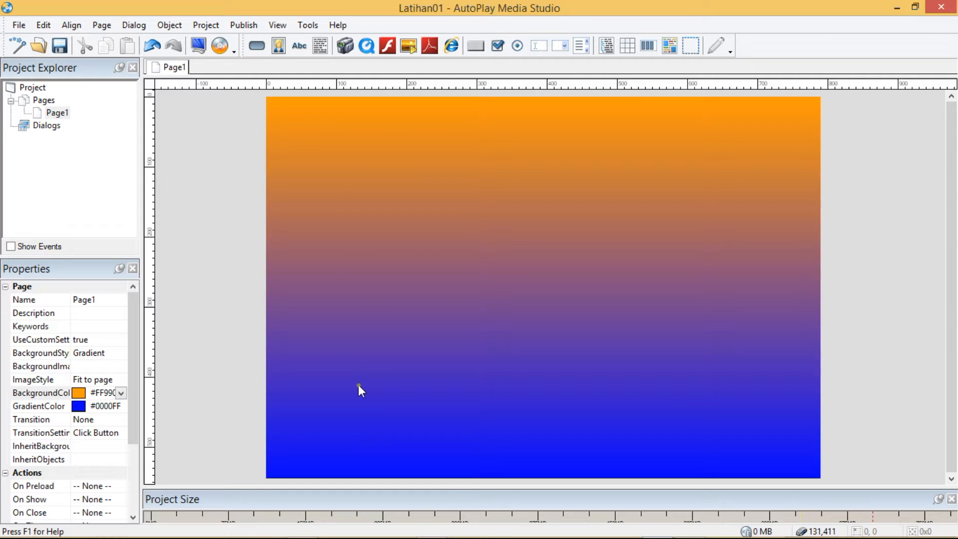
Set Page1's GradientColor property to yellow for the lower end of the gradient.
{"action": "left_click", "coordinate": [121, 407]}
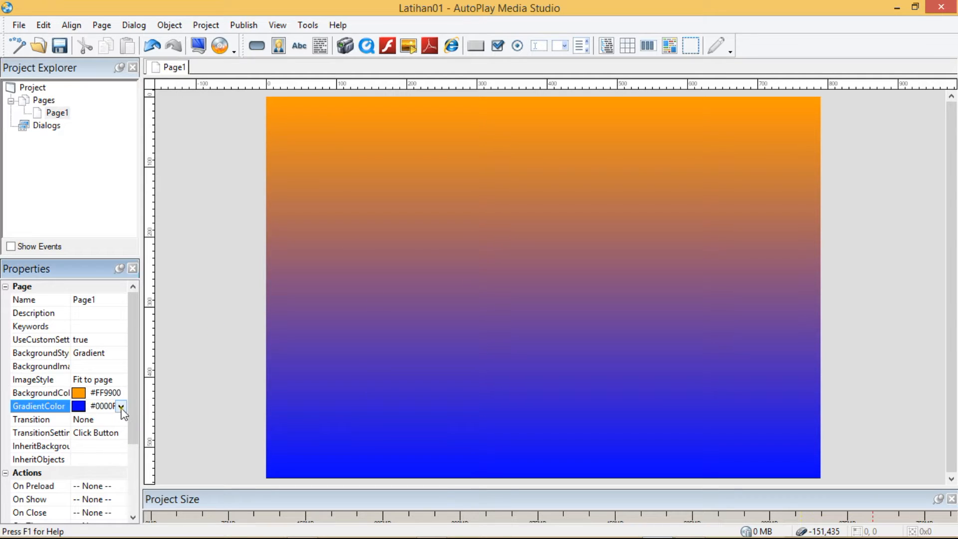
{"action": "left_click", "coordinate": [121, 407]}
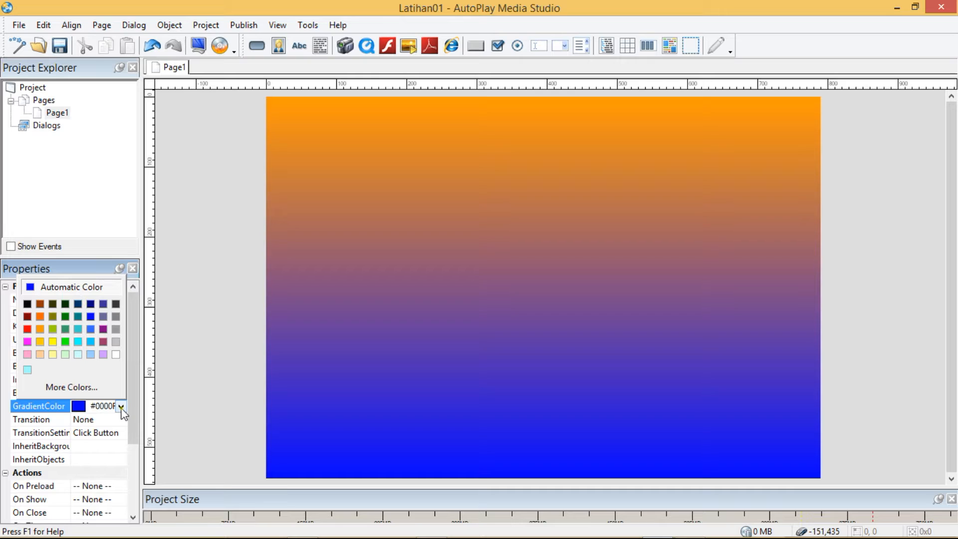
{"action": "left_click", "coordinate": [52, 343]}
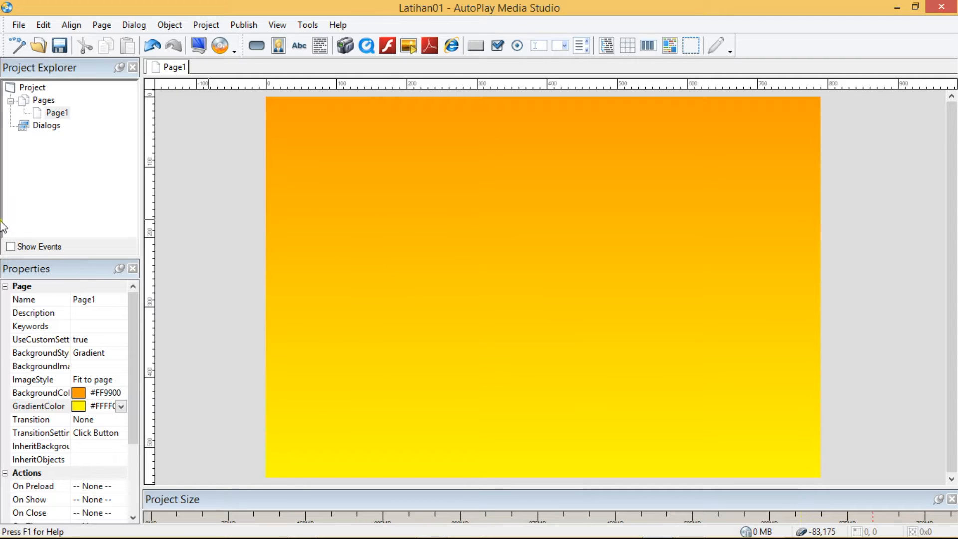
Open Page1's properties and look through its Image, Solid color and Gradient background options.
{"action": "left_click_drag", "start_coordinate": [136, 407], "coordinate": [279, 242]}
{"action": "right_click", "coordinate": [366, 180]}
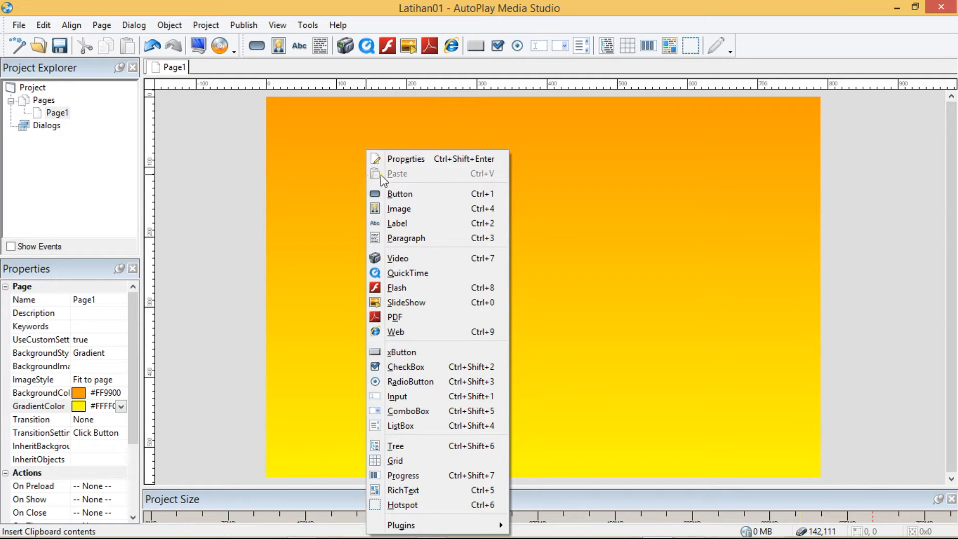
{"action": "left_click", "coordinate": [413, 158]}
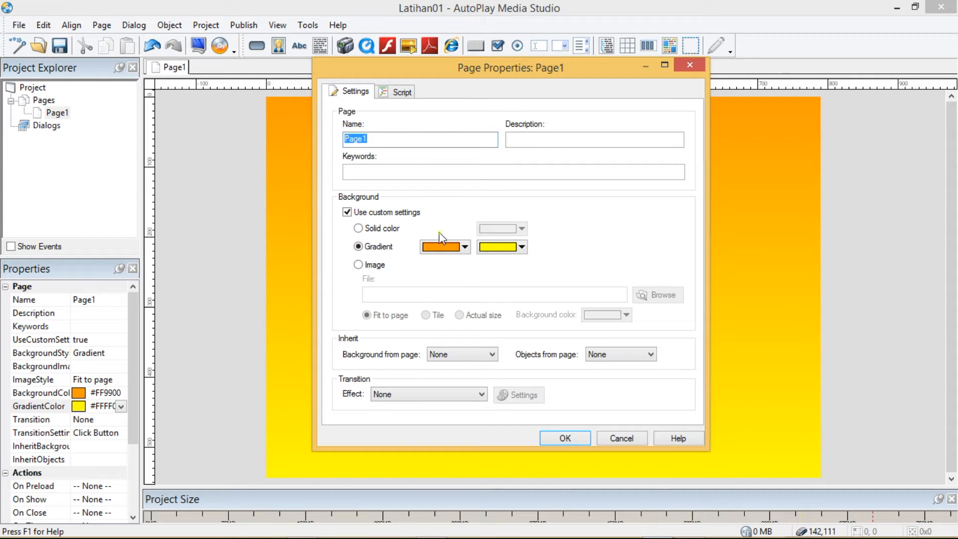
{"action": "left_click", "coordinate": [359, 266]}
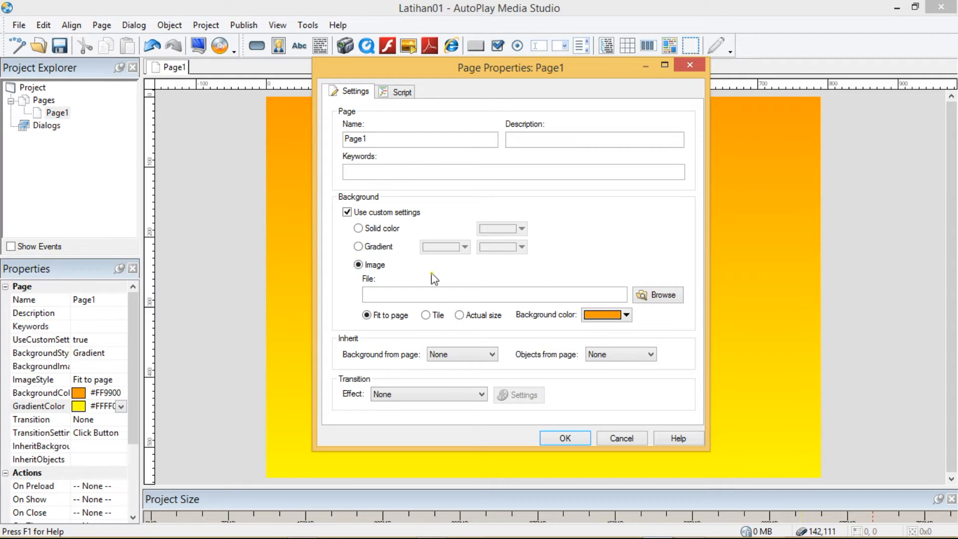
{"action": "left_click", "coordinate": [359, 229]}
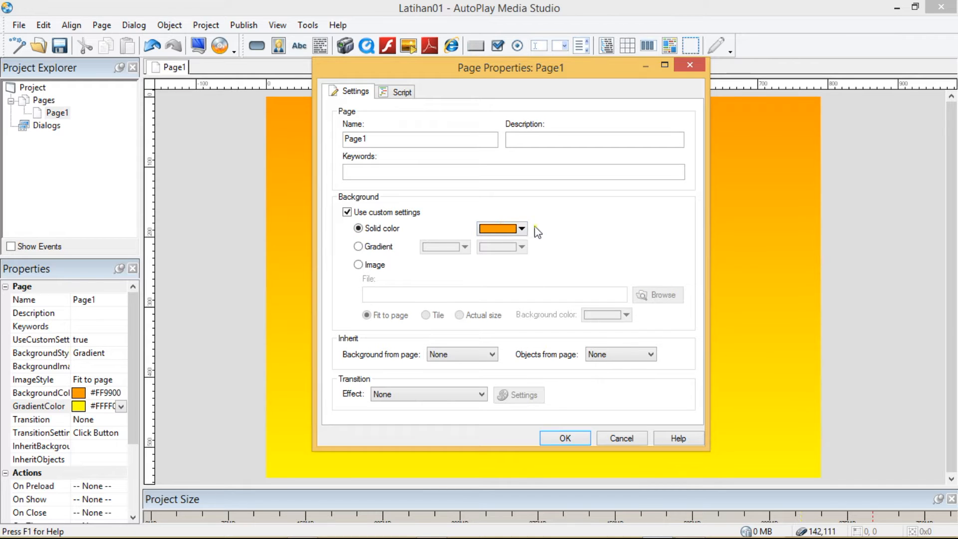
{"action": "left_click", "coordinate": [521, 229]}
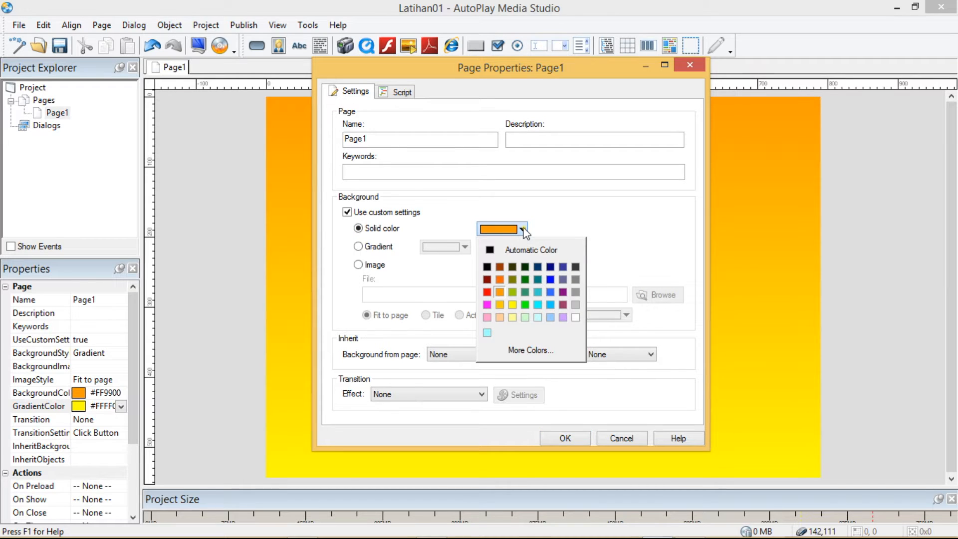
{"action": "left_click", "coordinate": [619, 232]}
{"action": "left_click", "coordinate": [358, 247]}
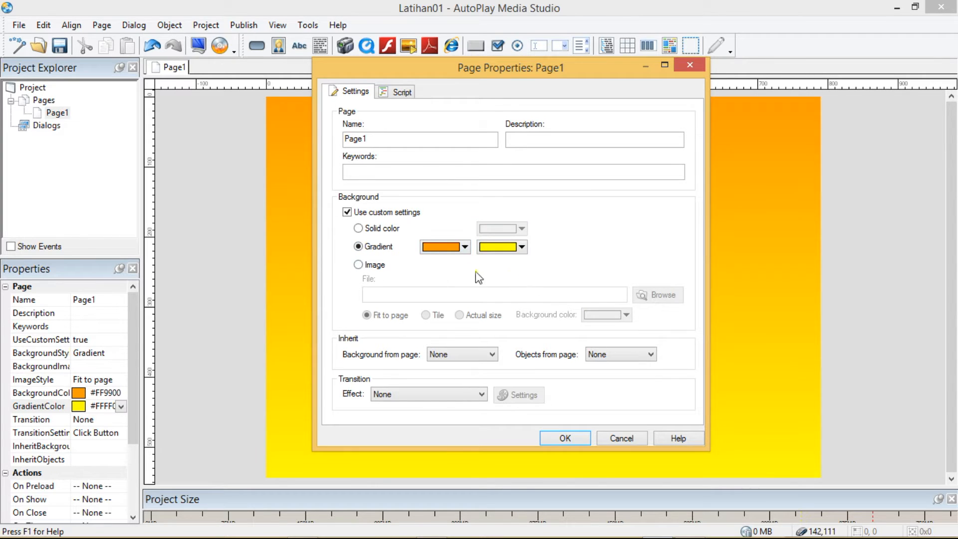
Set Page1's background to the image Dingin.jpg with the Fit to page option.
{"action": "left_click", "coordinate": [358, 266]}
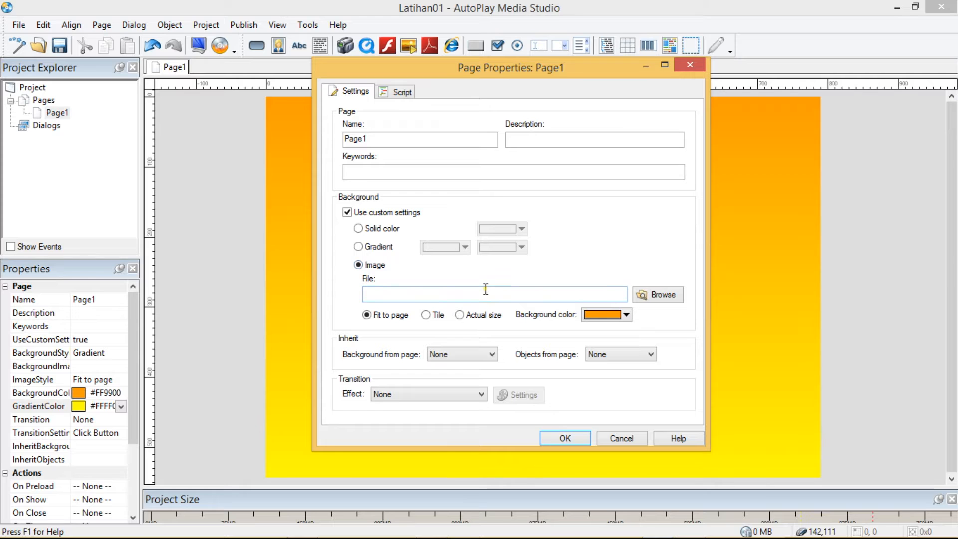
{"action": "left_click", "coordinate": [665, 297]}
{"action": "left_click_drag", "start_coordinate": [643, 195], "coordinate": [666, 303]}
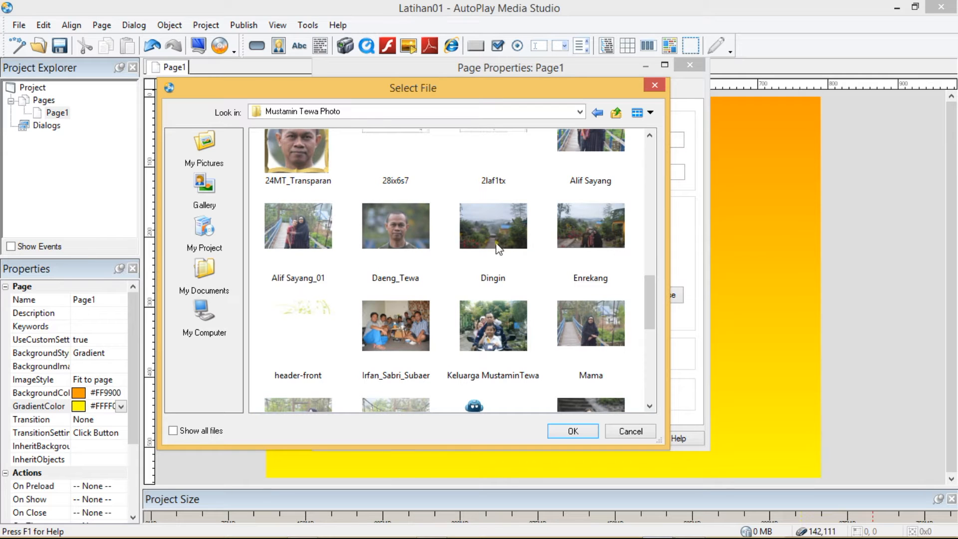
{"action": "left_click", "coordinate": [494, 229]}
{"action": "double_click", "coordinate": [493, 229]}
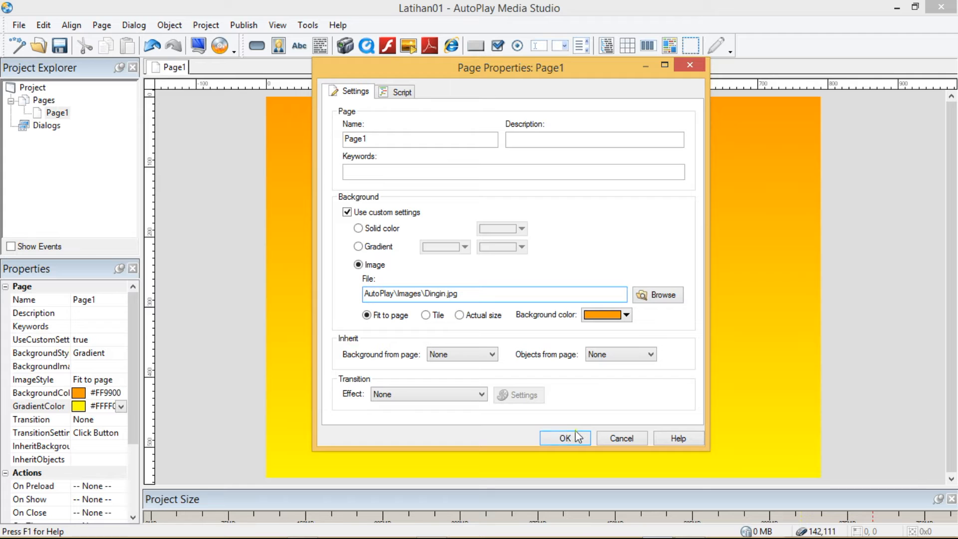
{"action": "left_click", "coordinate": [577, 437]}
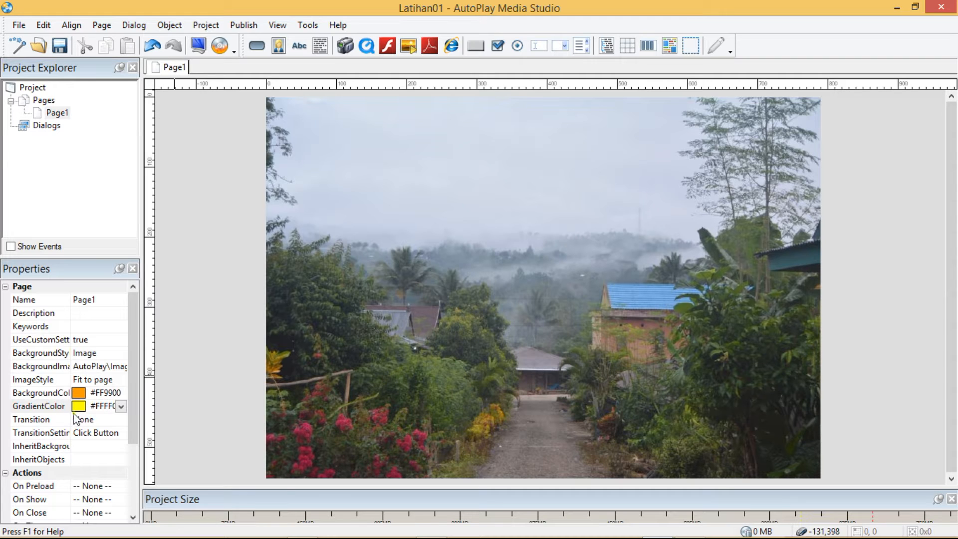
{"action": "left_click", "coordinate": [121, 408]}
{"action": "left_click", "coordinate": [121, 408]}
{"action": "left_click", "coordinate": [120, 407]}
Reopen Page1's properties, inspect the background image's file path and compare the Solid color, Gradient and Image options.
{"action": "right_click", "coordinate": [464, 235]}
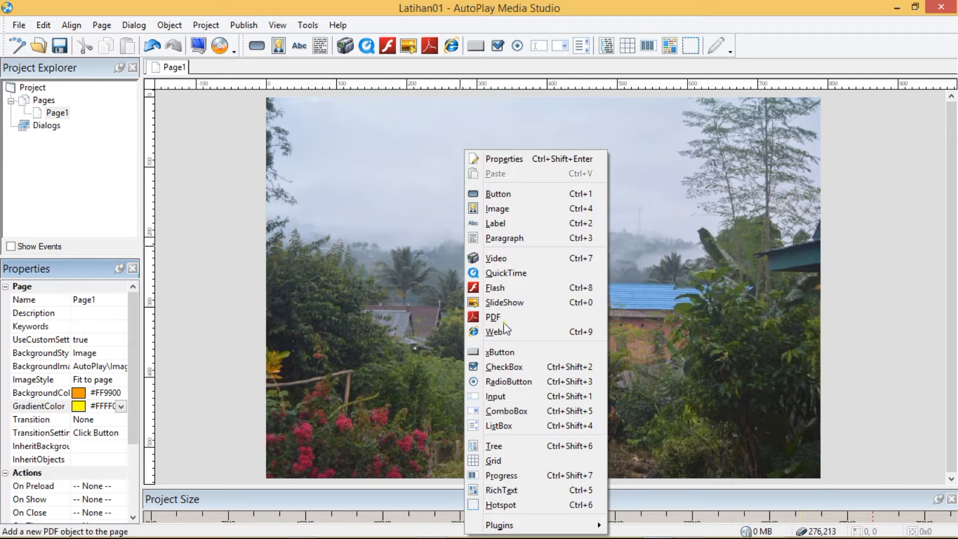
{"action": "left_click", "coordinate": [495, 160]}
{"action": "left_click", "coordinate": [498, 295]}
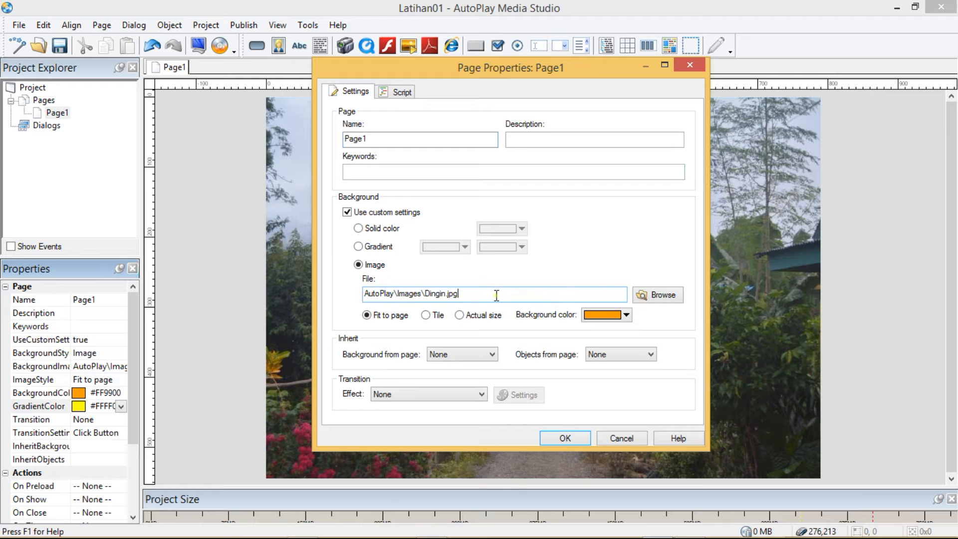
{"action": "double_click", "coordinate": [497, 296]}
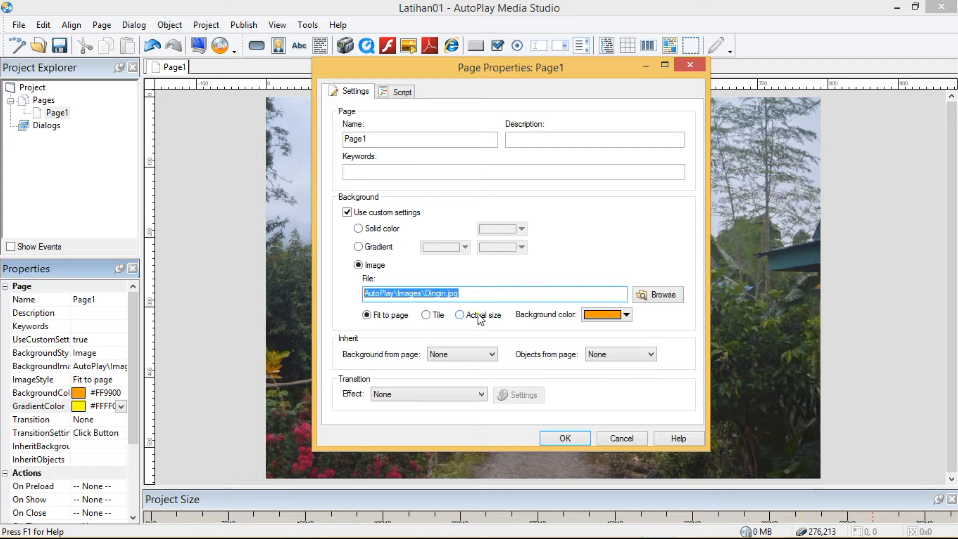
{"action": "left_click_drag", "start_coordinate": [476, 293], "coordinate": [216, 282]}
{"action": "left_click", "coordinate": [361, 226]}
{"action": "left_click", "coordinate": [359, 228]}
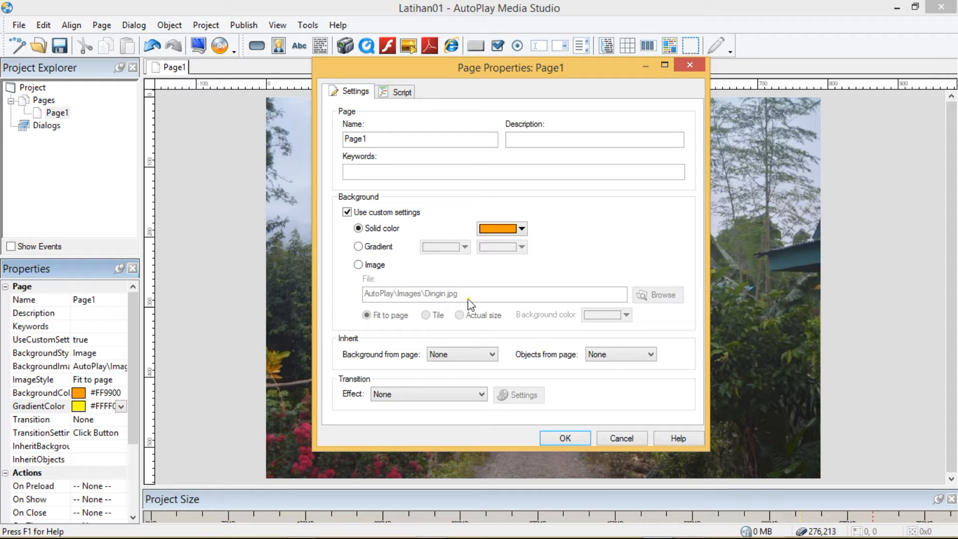
{"action": "left_click", "coordinate": [366, 250]}
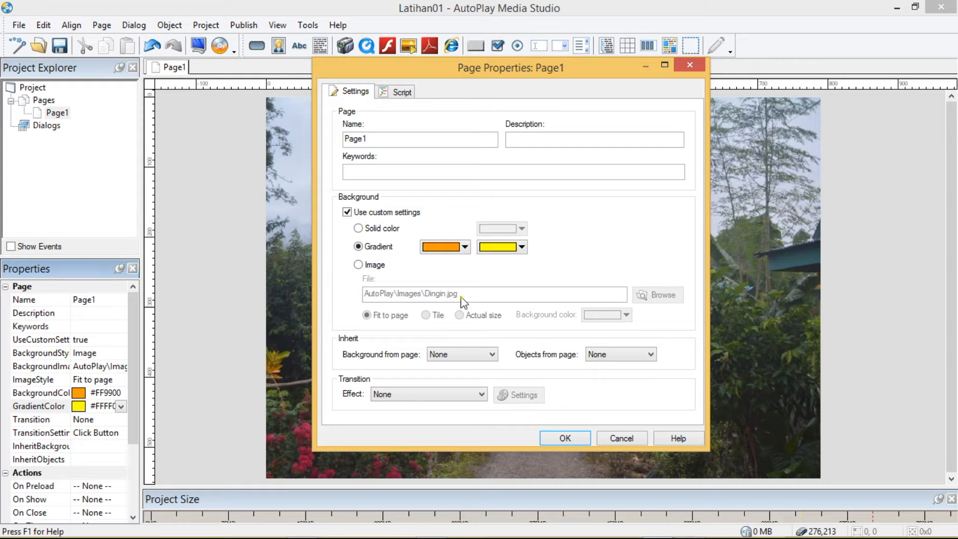
{"action": "left_click", "coordinate": [359, 265]}
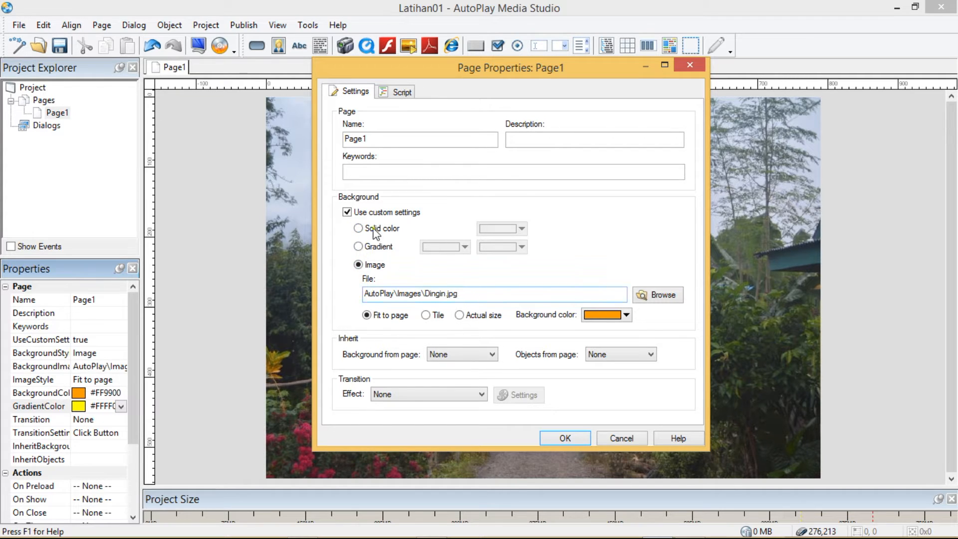
Switch Page1's background style to the orange-to-yellow gradient and apply the page properties.
{"action": "left_click", "coordinate": [358, 228]}
{"action": "left_click", "coordinate": [358, 247]}
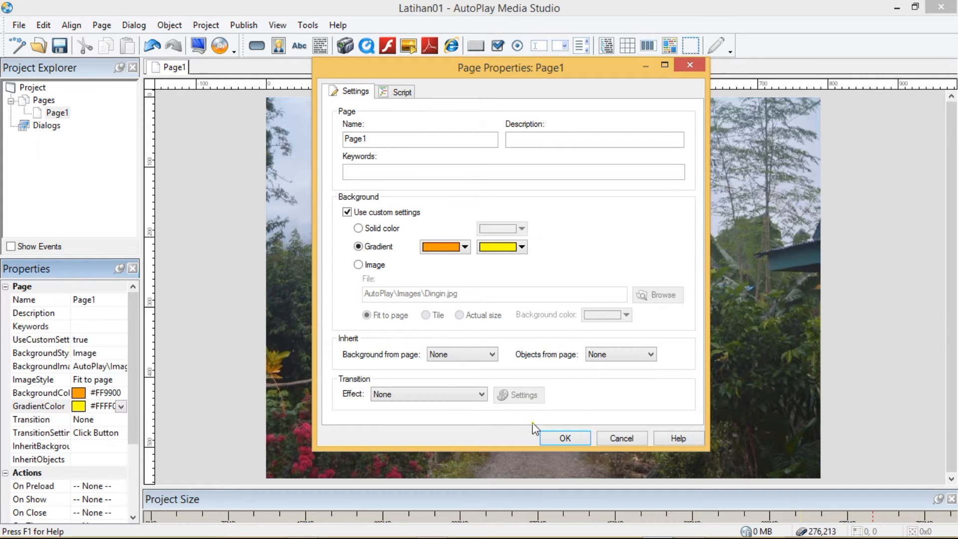
{"action": "left_click", "coordinate": [548, 440]}
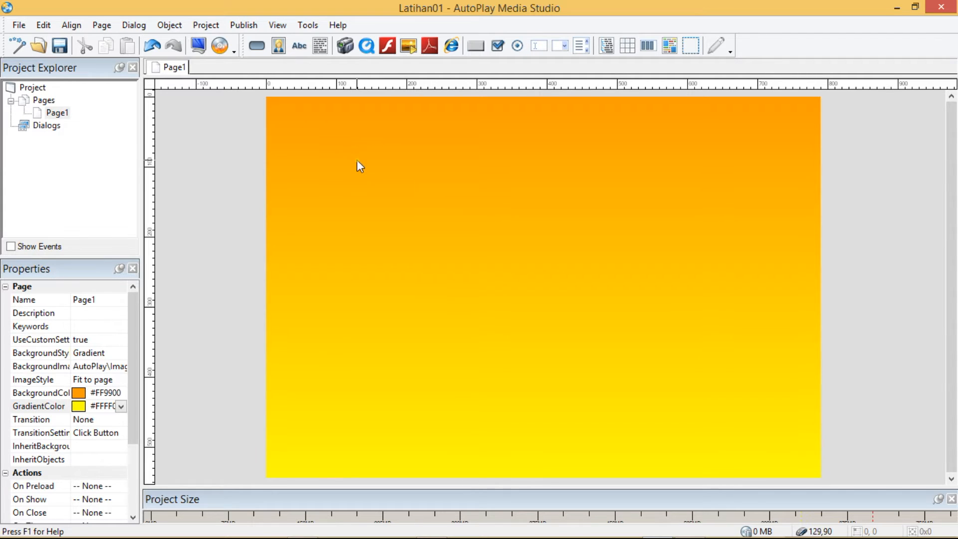
Add a second page to the project and compare it with Page1.
{"action": "right_click", "coordinate": [175, 70]}
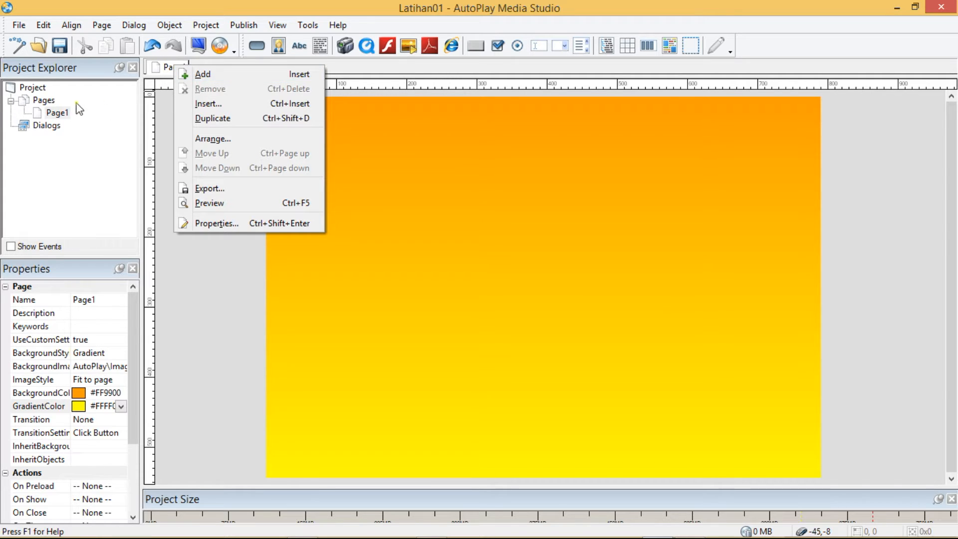
{"action": "left_click", "coordinate": [211, 76]}
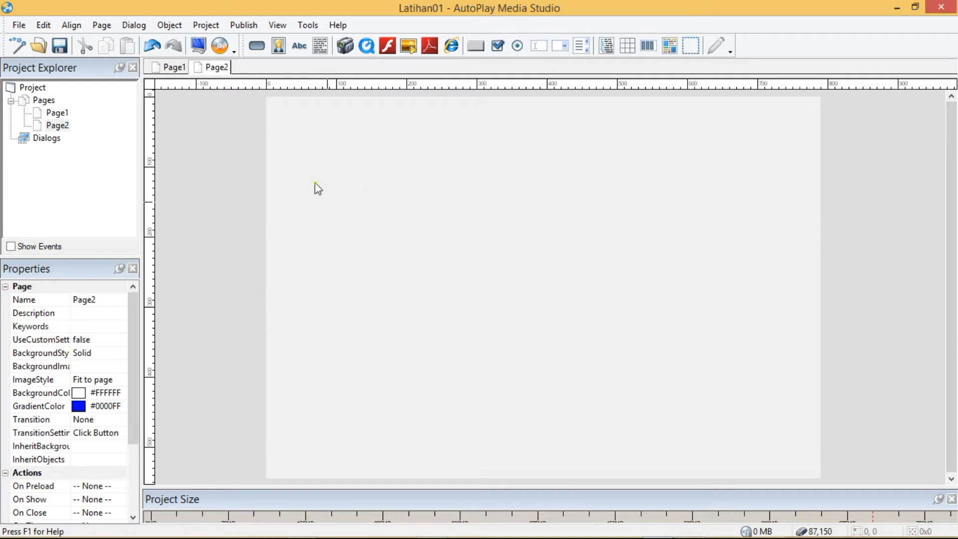
{"action": "left_click", "coordinate": [176, 68]}
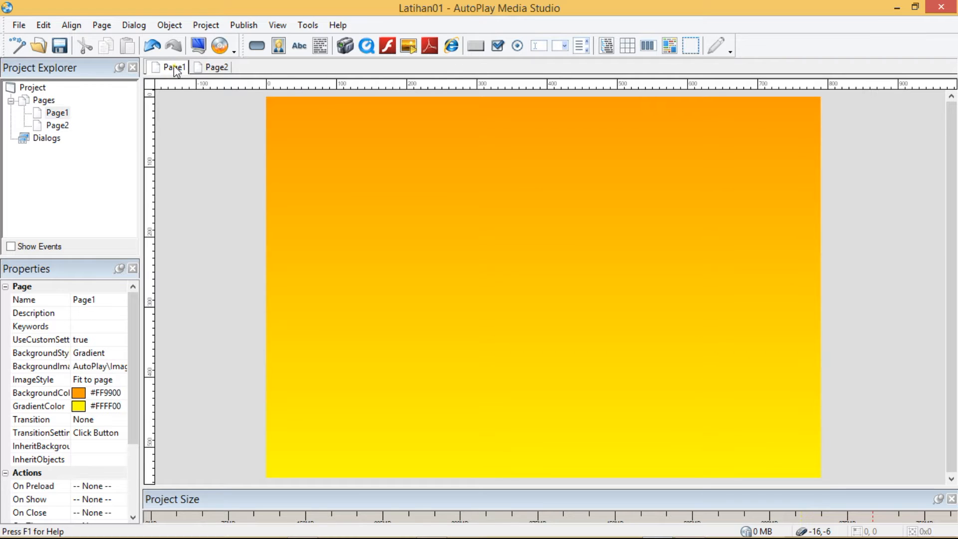
{"action": "left_click", "coordinate": [214, 68]}
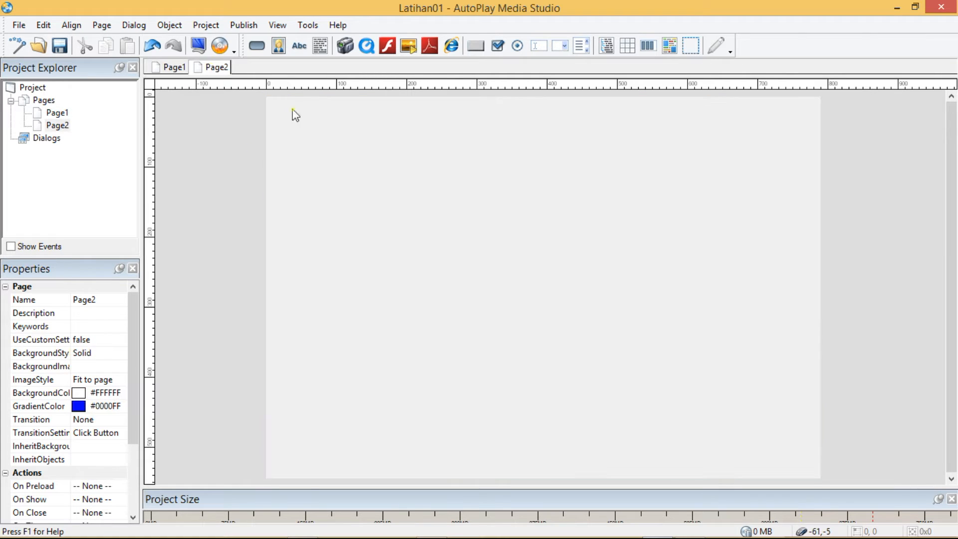
Enable custom background settings for Page2 and set its background to the image Dingin.jpg.
{"action": "right_click", "coordinate": [352, 148]}
{"action": "left_click", "coordinate": [380, 156]}
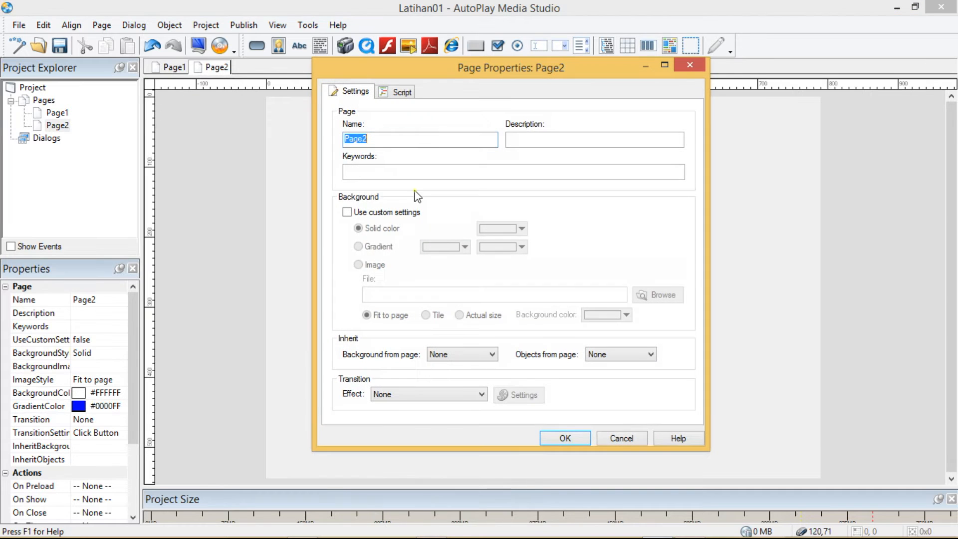
{"action": "left_click", "coordinate": [347, 213]}
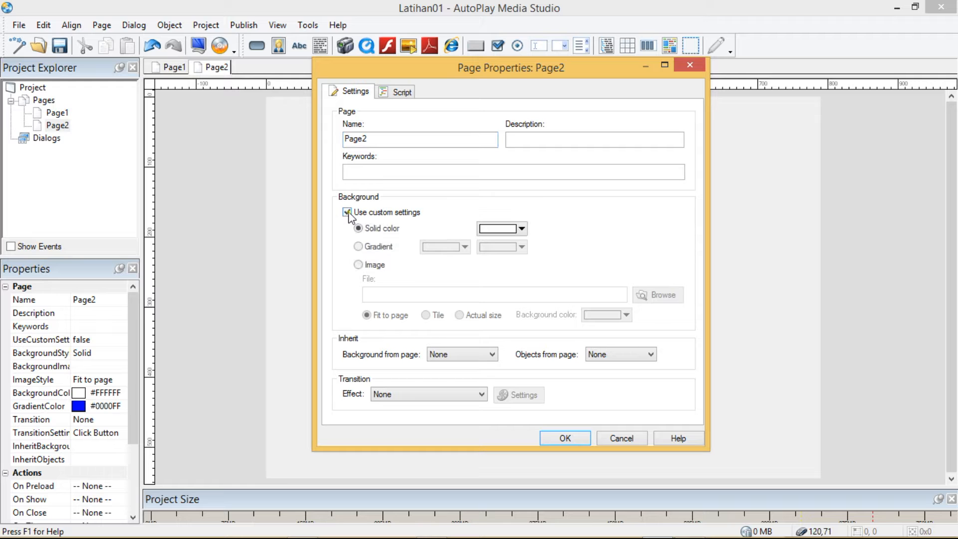
{"action": "left_click", "coordinate": [358, 266]}
{"action": "left_click", "coordinate": [673, 296]}
{"action": "left_click_drag", "start_coordinate": [647, 181], "coordinate": [665, 309]}
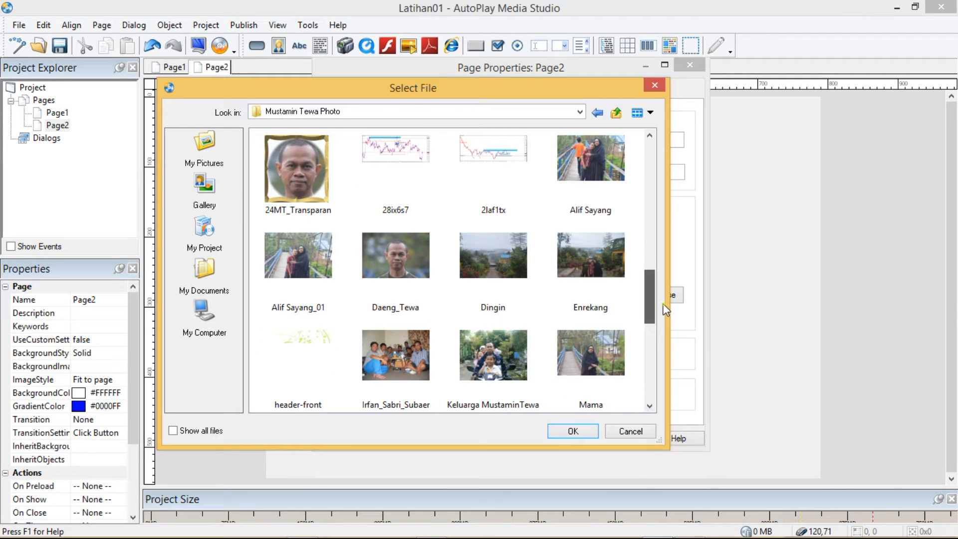
{"action": "double_click", "coordinate": [498, 265]}
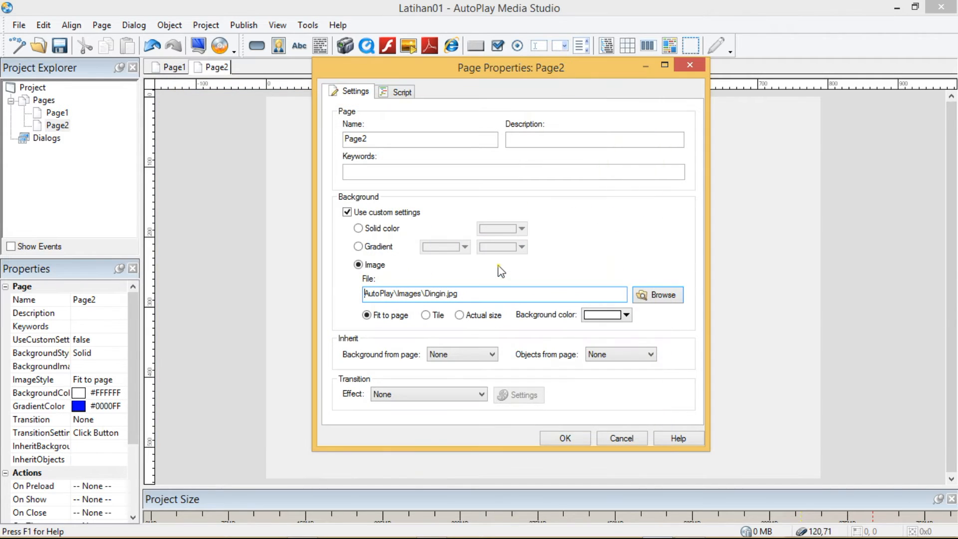
{"action": "left_click", "coordinate": [565, 439]}
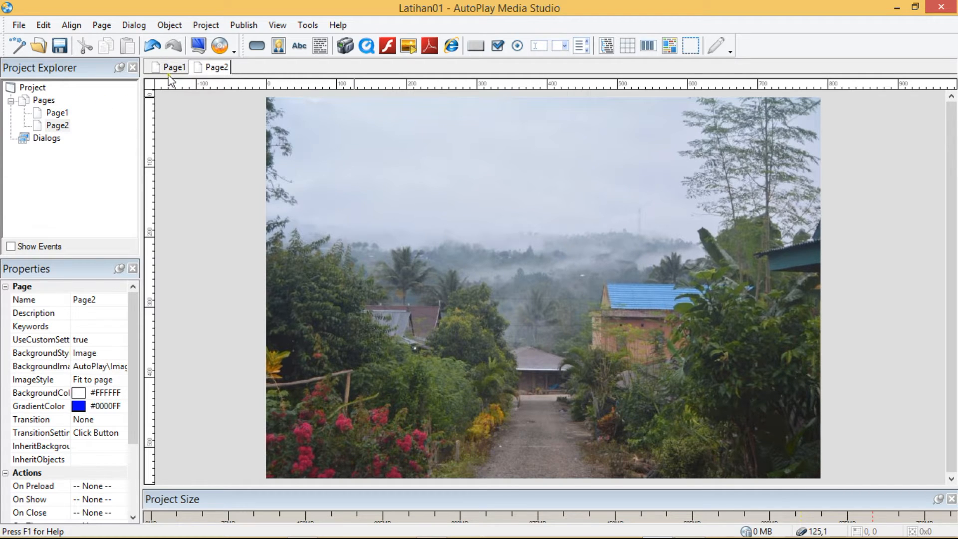
Switch between Page1 and Page2 to compare their gradient and image backgrounds.
{"action": "left_click_drag", "start_coordinate": [325, 225], "coordinate": [562, 230]}
{"action": "left_click", "coordinate": [180, 69]}
{"action": "left_click_drag", "start_coordinate": [462, 190], "coordinate": [603, 238]}
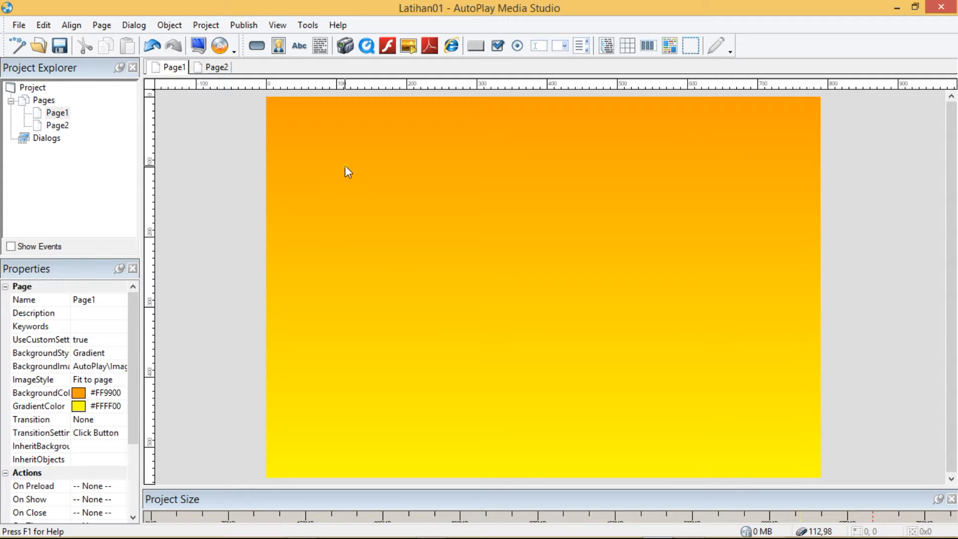
{"action": "left_click", "coordinate": [214, 70]}
{"action": "left_click", "coordinate": [167, 70]}
{"action": "left_click", "coordinate": [222, 70]}
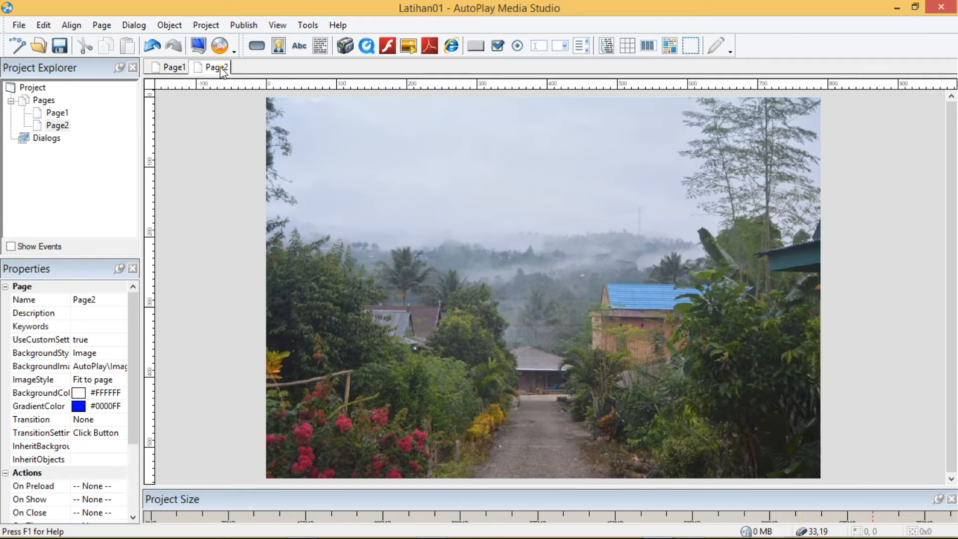
Add a third page to the project and view each of the three pages in turn.
{"action": "right_click", "coordinate": [43, 102]}
{"action": "left_click", "coordinate": [72, 110]}
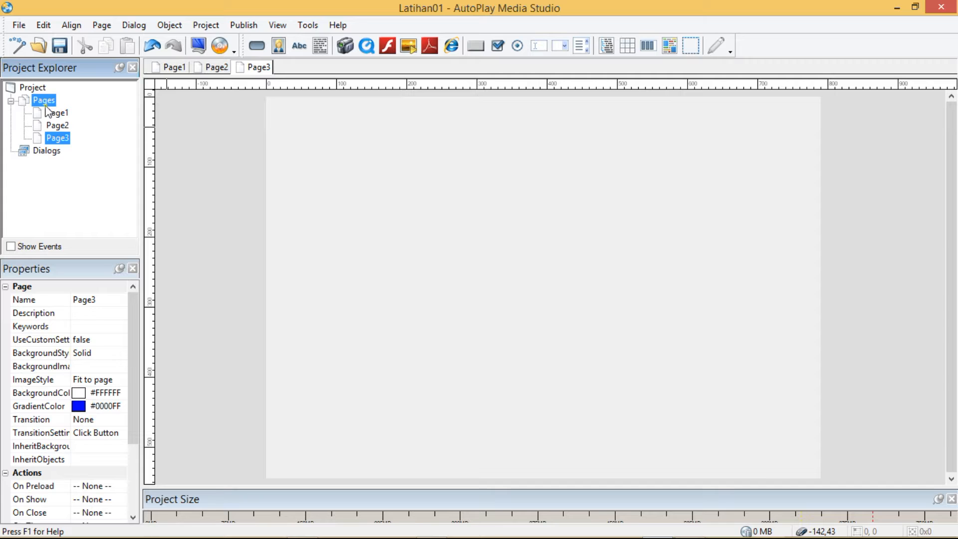
{"action": "left_click", "coordinate": [175, 66]}
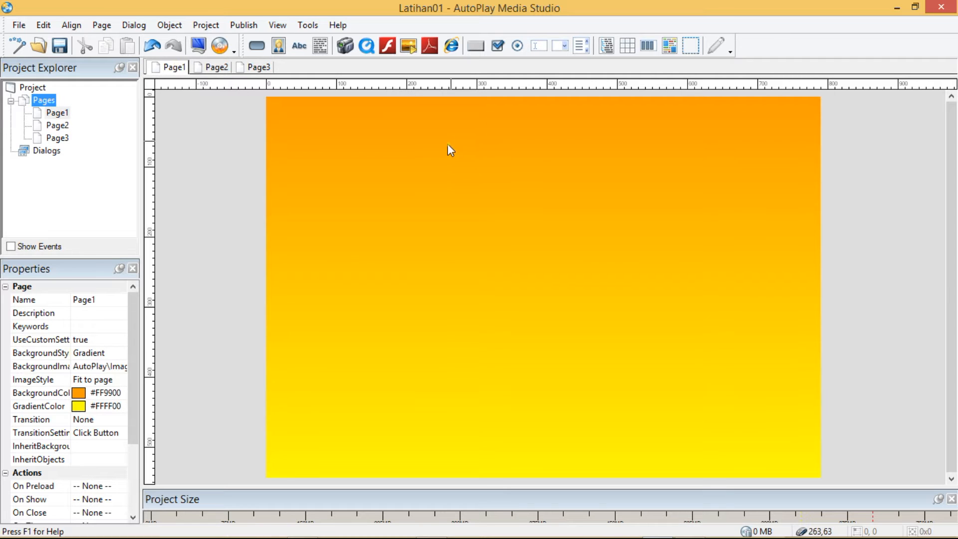
{"action": "left_click", "coordinate": [217, 69]}
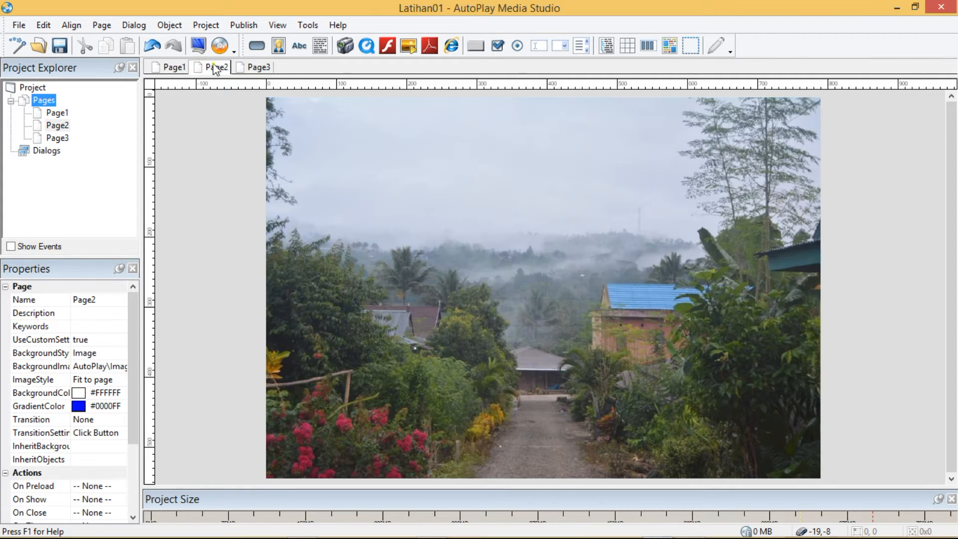
{"action": "left_click", "coordinate": [258, 67]}
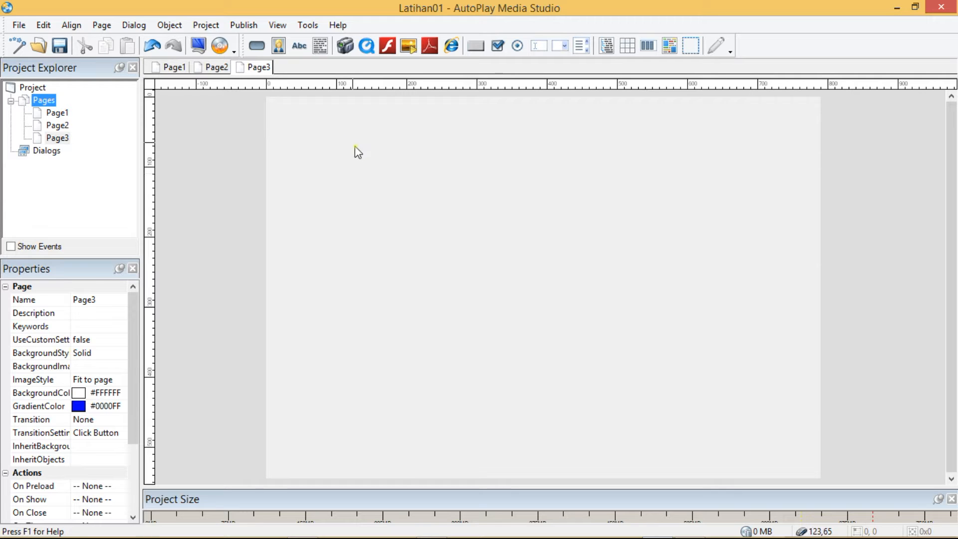
{"action": "right_click", "coordinate": [366, 152]}
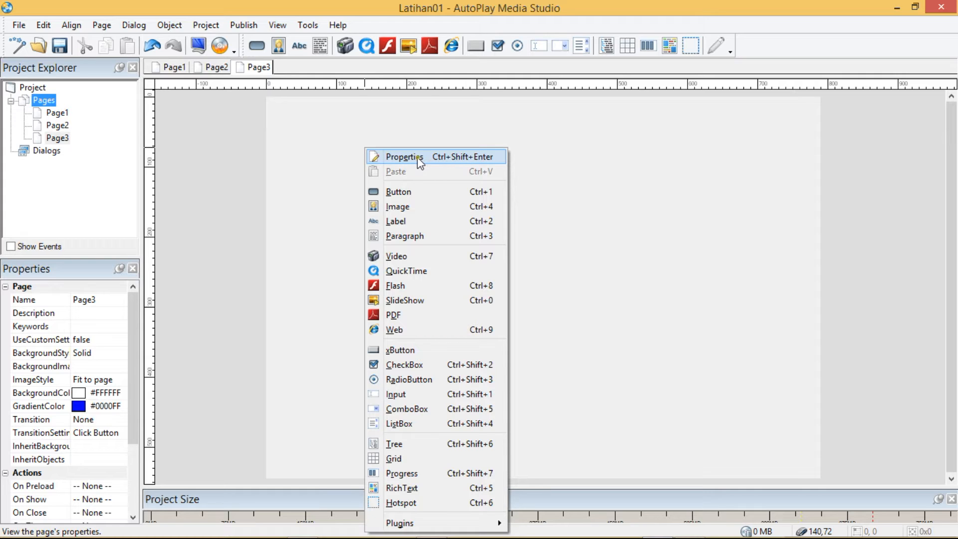
{"action": "left_click", "coordinate": [339, 159]}
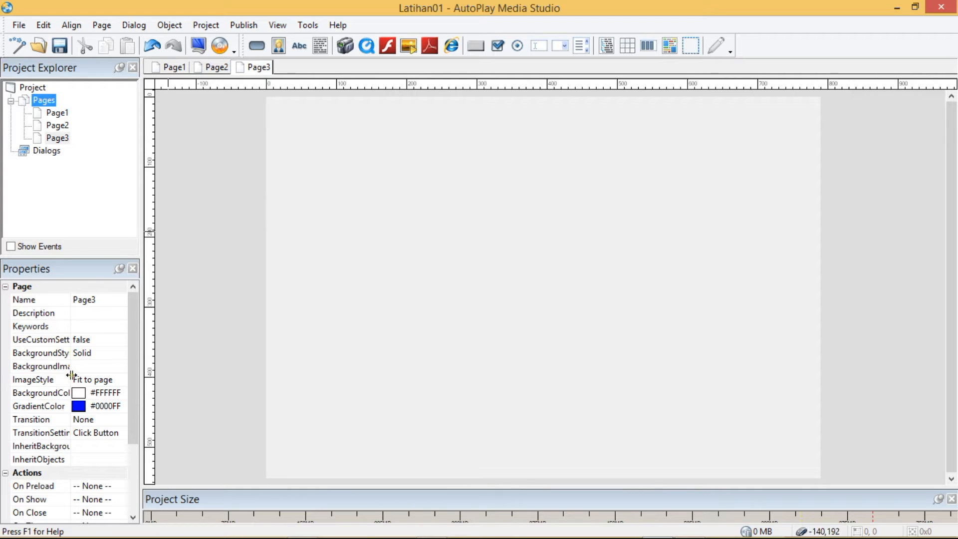
{"action": "left_click_drag", "start_coordinate": [136, 316], "coordinate": [139, 397]}
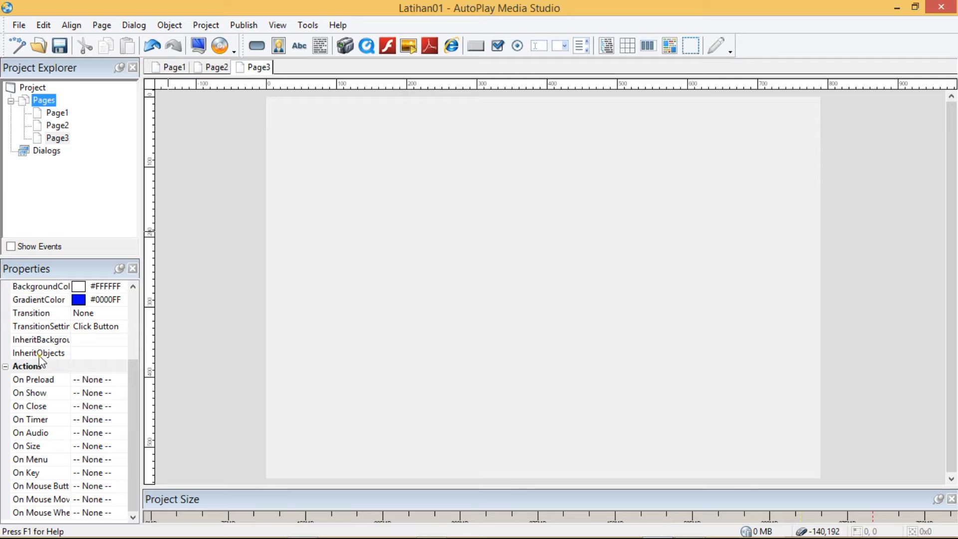
{"action": "left_click_drag", "start_coordinate": [138, 394], "coordinate": [136, 273]}
{"action": "right_click", "coordinate": [358, 185]}
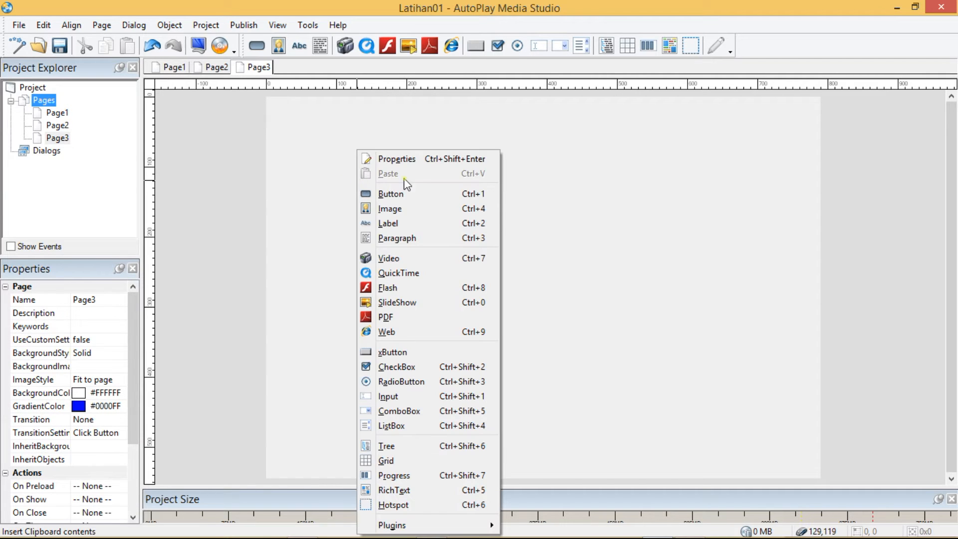
{"action": "left_click", "coordinate": [323, 132]}
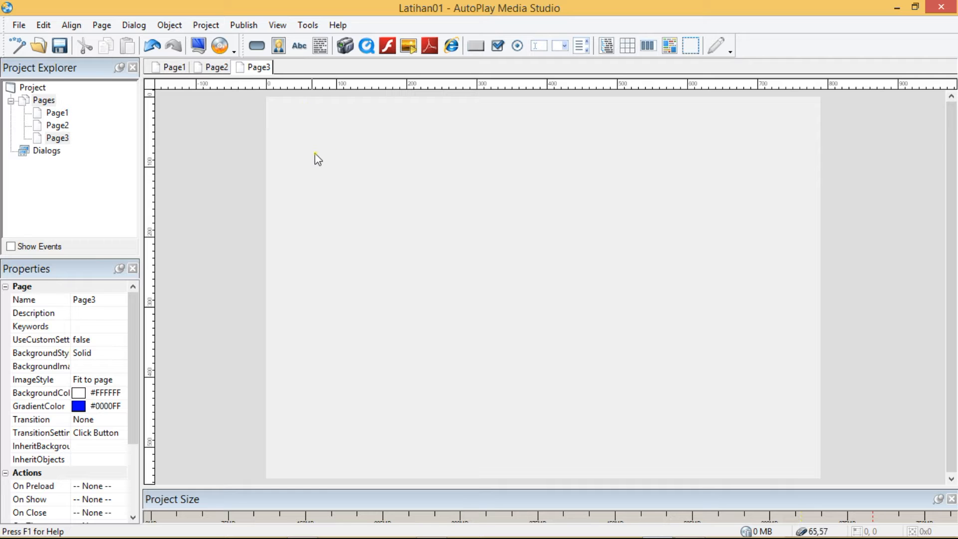
Insert the picture Dingin as an image object on Page3.
{"action": "left_click", "coordinate": [279, 45]}
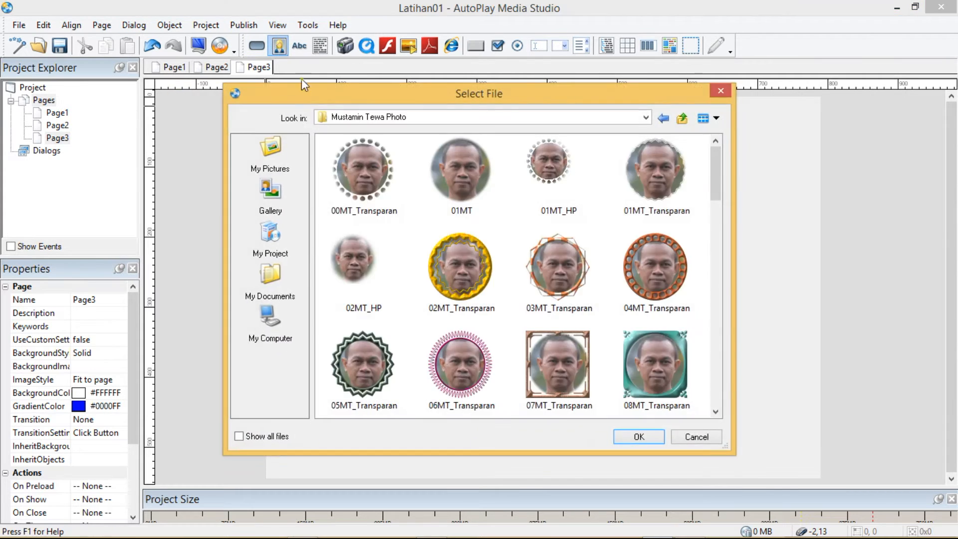
{"action": "left_click_drag", "start_coordinate": [715, 164], "coordinate": [677, 289]}
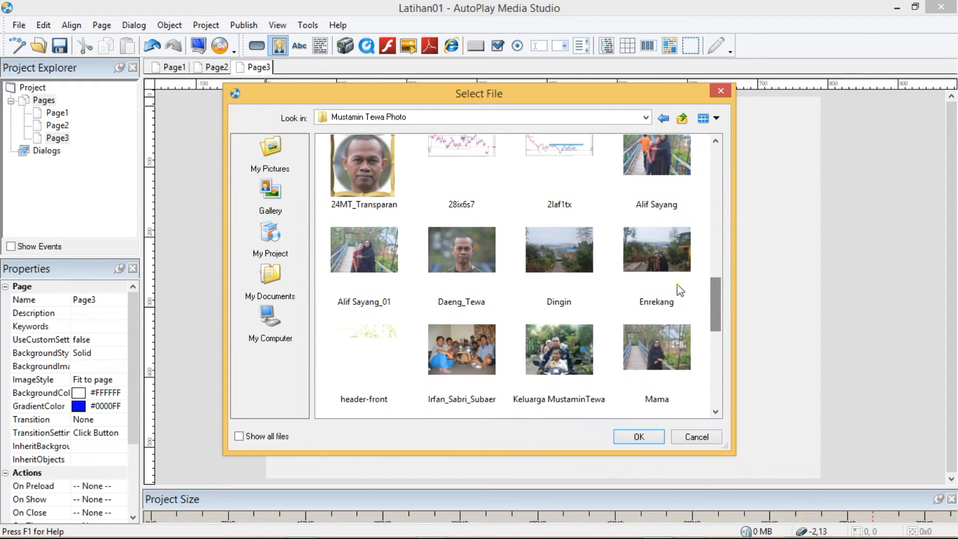
{"action": "left_click", "coordinate": [562, 247]}
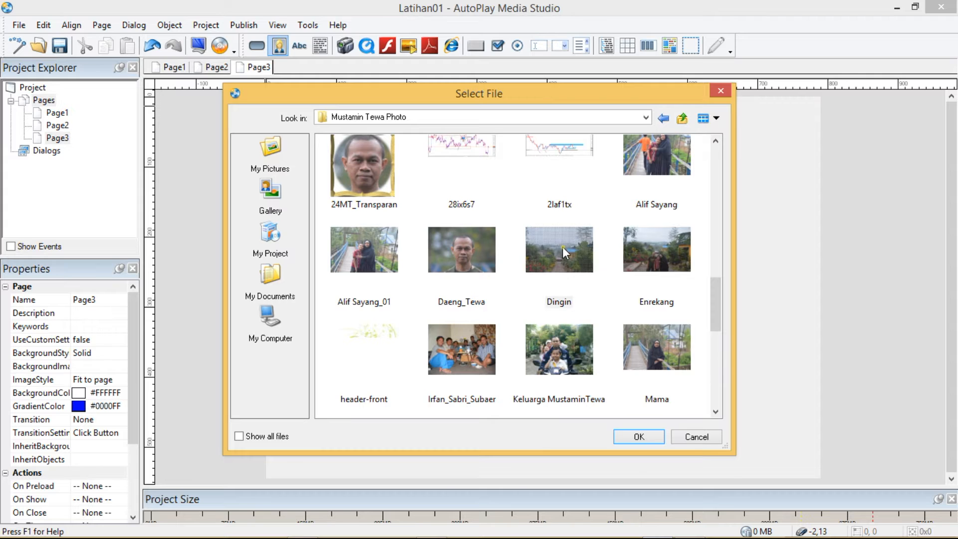
{"action": "left_click", "coordinate": [640, 437]}
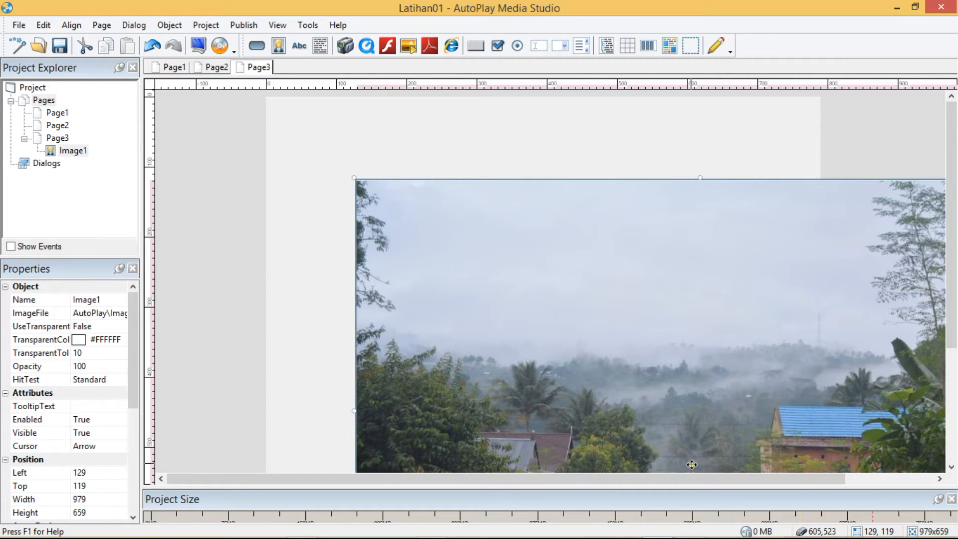
{"action": "left_click_drag", "start_coordinate": [696, 478], "coordinate": [647, 480]}
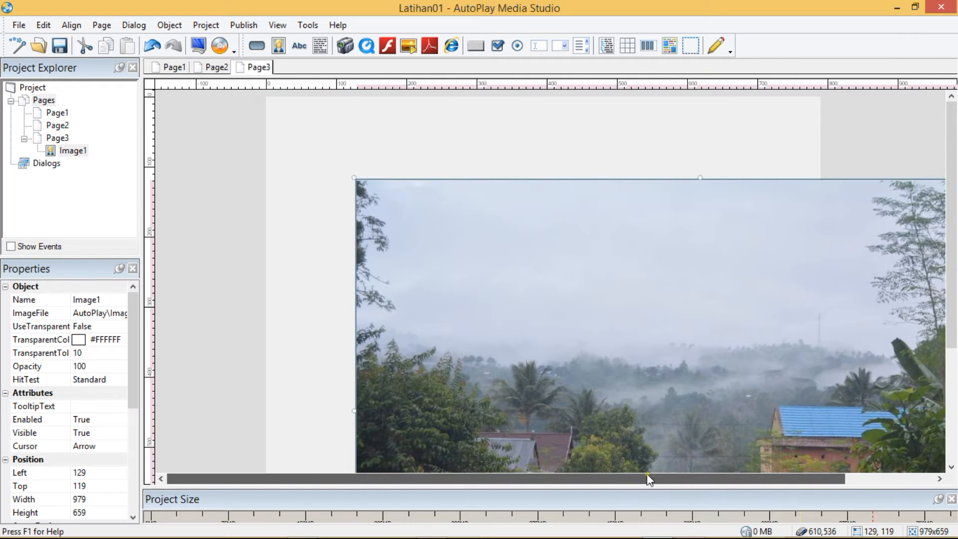
{"action": "left_click_drag", "start_coordinate": [555, 487], "coordinate": [795, 470]}
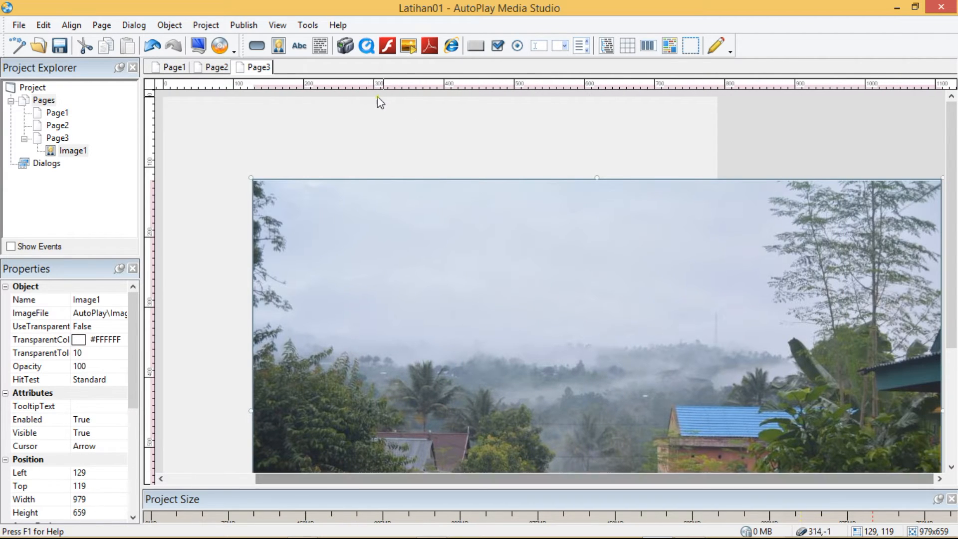
{"action": "left_click_drag", "start_coordinate": [691, 481], "coordinate": [648, 488]}
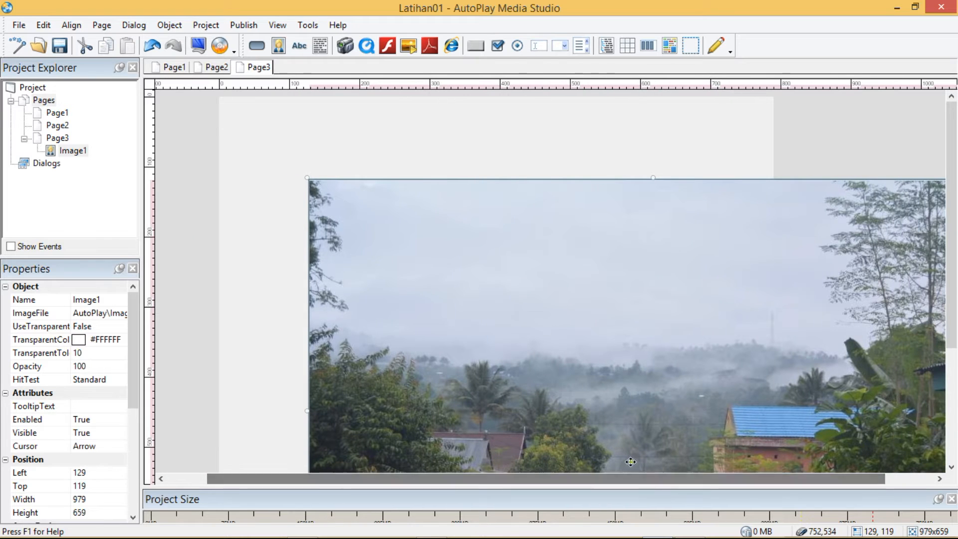
View Page2 for comparison, and move the image on Page3 to the page's top edge, about 92 px beyond its left edge.
{"action": "left_click", "coordinate": [218, 71]}
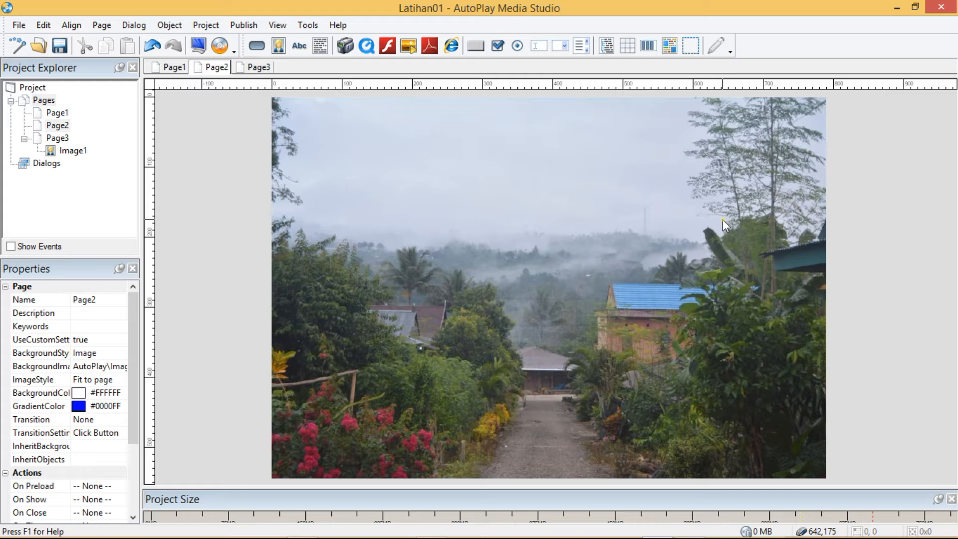
{"action": "left_click", "coordinate": [255, 68]}
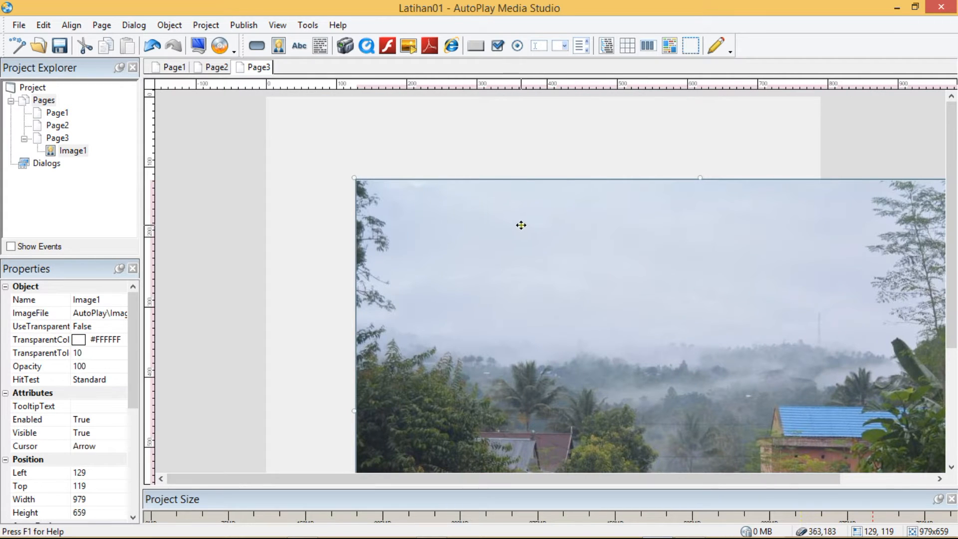
{"action": "left_click_drag", "start_coordinate": [636, 241], "coordinate": [481, 163]}
{"action": "mouse_move", "coordinate": [546, 180]}
{"action": "left_mouse_down"}
{"action": "mouse_move", "coordinate": [546, 169]}
{"action": "mouse_move", "coordinate": [546, 191]}
{"action": "left_mouse_up"}
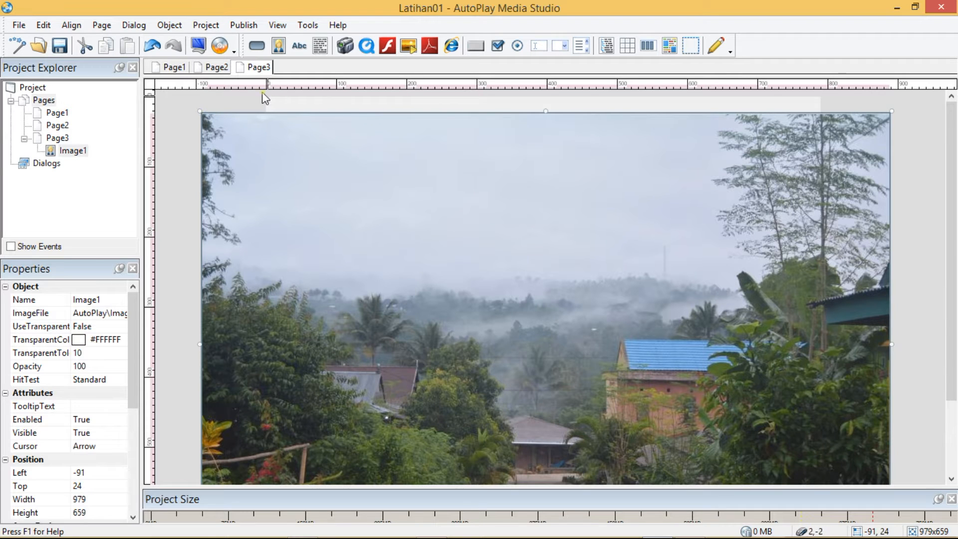
{"action": "left_click_drag", "start_coordinate": [513, 195], "coordinate": [512, 179]}
{"action": "left_click_drag", "start_coordinate": [954, 245], "coordinate": [954, 307]}
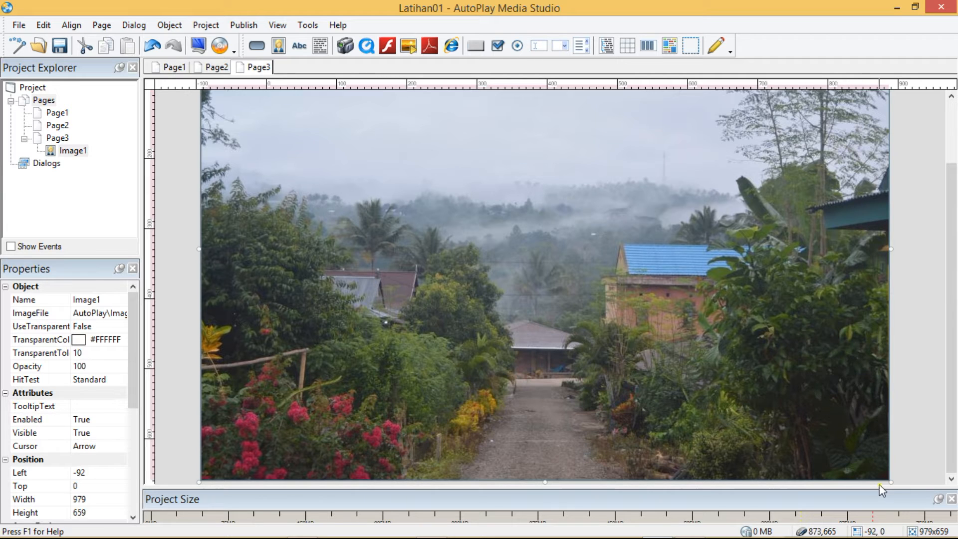
{"action": "left_click_drag", "start_coordinate": [954, 248], "coordinate": [941, 132]}
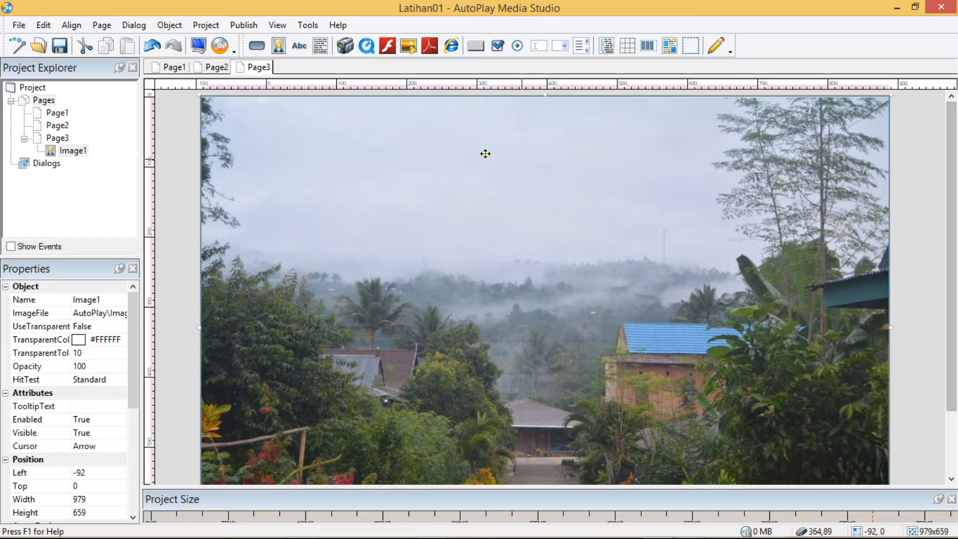
Resize the image to about 811 × 545 px so it covers Page3, aligned with the page's top-left corner.
{"action": "left_click_drag", "start_coordinate": [200, 96], "coordinate": [333, 135]}
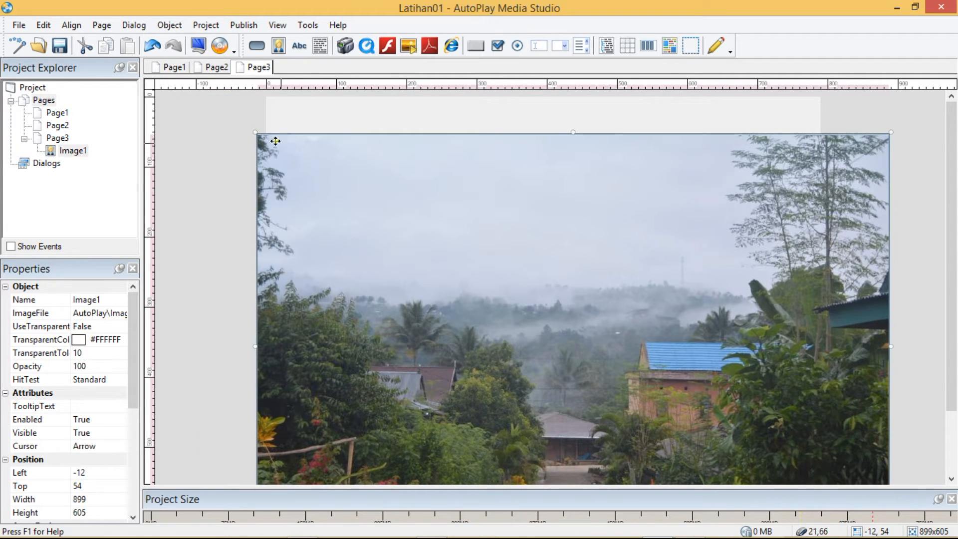
{"action": "left_click_drag", "start_coordinate": [254, 130], "coordinate": [349, 135]}
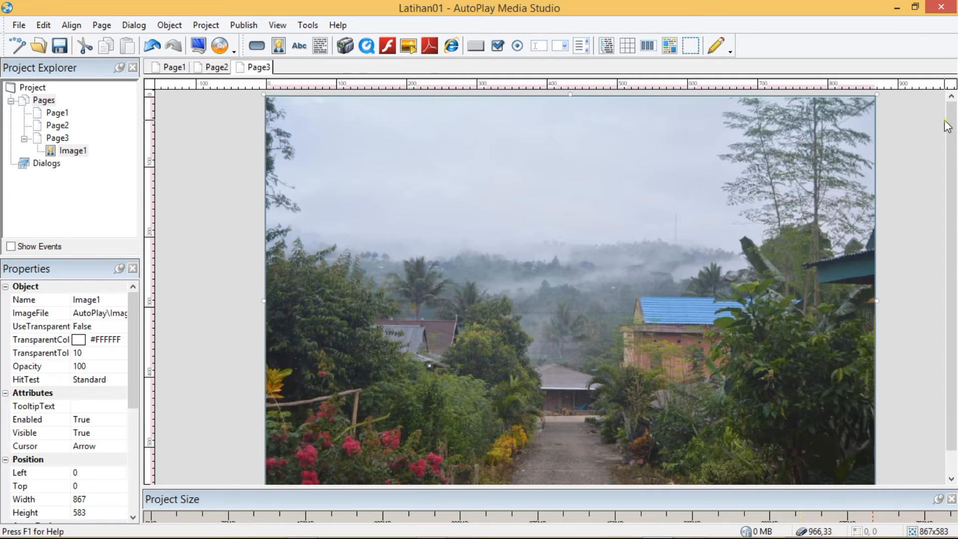
{"action": "left_click_drag", "start_coordinate": [876, 94], "coordinate": [821, 132]}
{"action": "left_click_drag", "start_coordinate": [519, 203], "coordinate": [521, 168]}
{"action": "left_click_drag", "start_coordinate": [520, 169], "coordinate": [520, 133]}
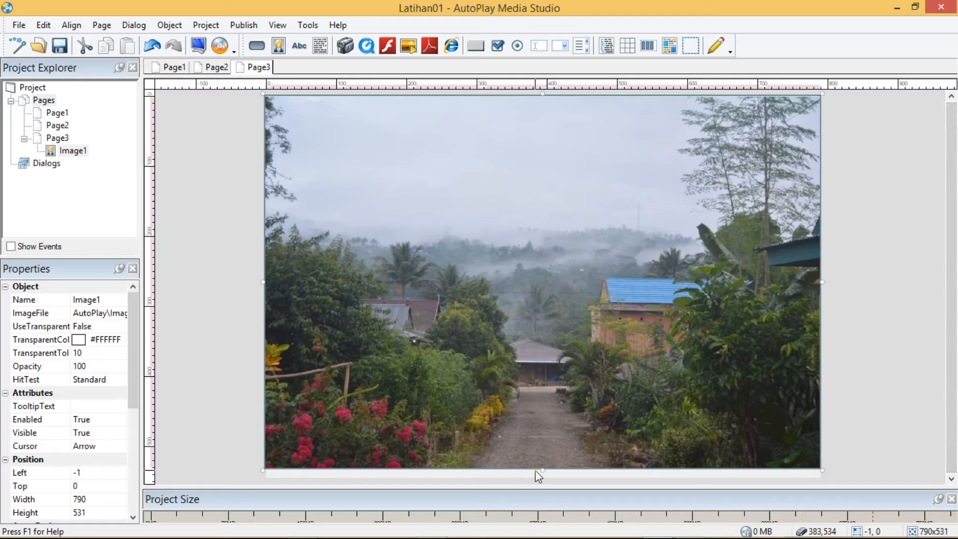
{"action": "left_click_drag", "start_coordinate": [543, 470], "coordinate": [544, 483]}
{"action": "left_click", "coordinate": [845, 397]}
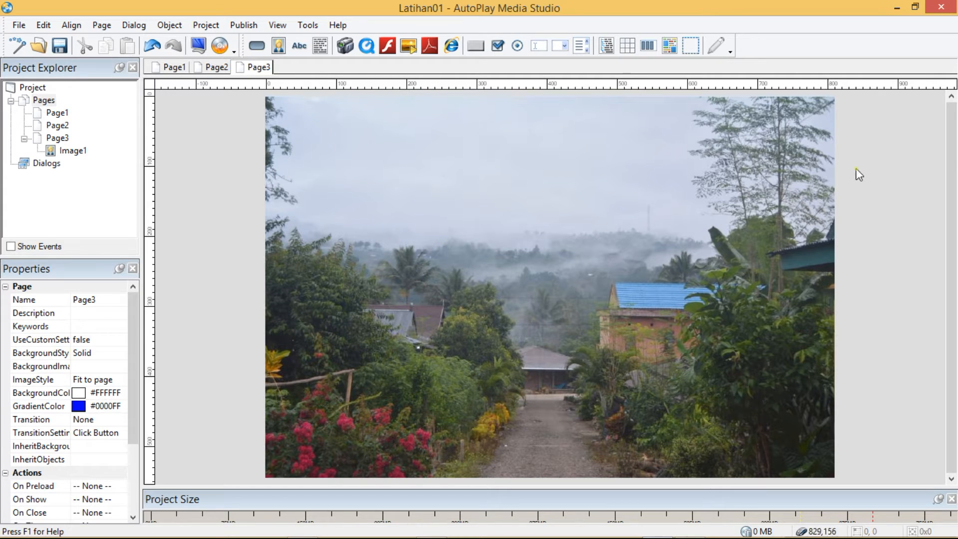
{"action": "mouse_move", "coordinate": [366, 234]}
{"action": "left_mouse_down"}
{"action": "mouse_move", "coordinate": [500, 228]}
{"action": "mouse_move", "coordinate": [490, 243]}
{"action": "mouse_move", "coordinate": [367, 242]}
{"action": "left_mouse_up"}
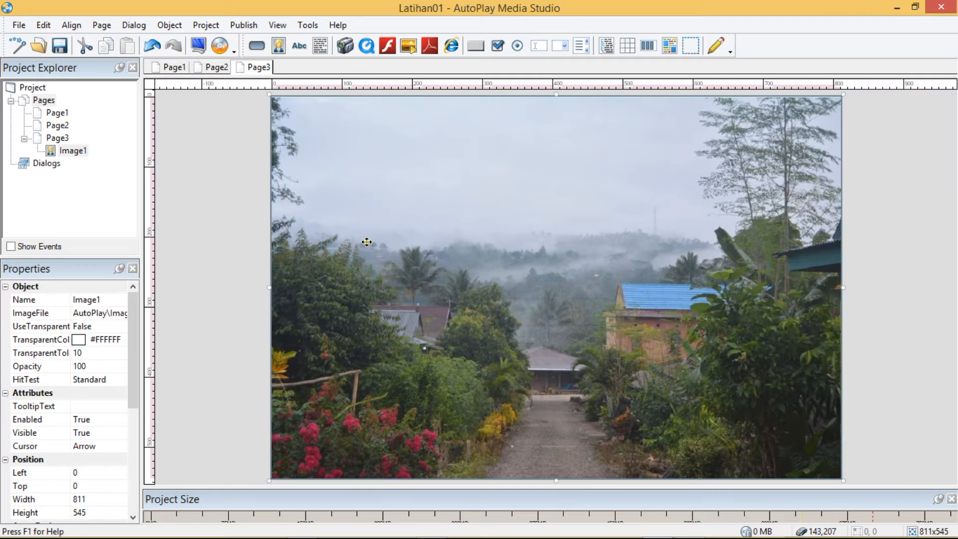
Add a button of about 86 × 24 px in the top-left corner of Page3.
{"action": "left_click", "coordinate": [257, 46]}
{"action": "double_click", "coordinate": [372, 174]}
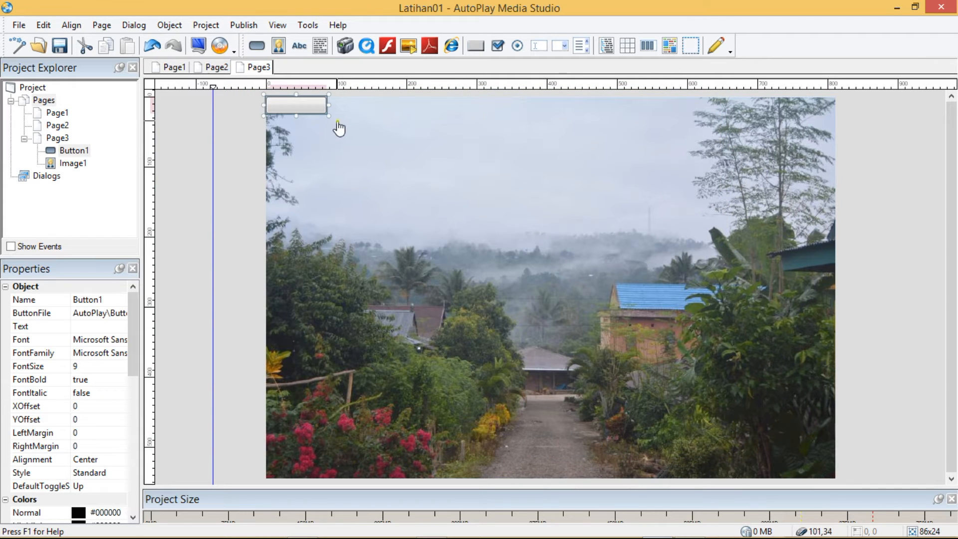
{"action": "left_click", "coordinate": [189, 184]}
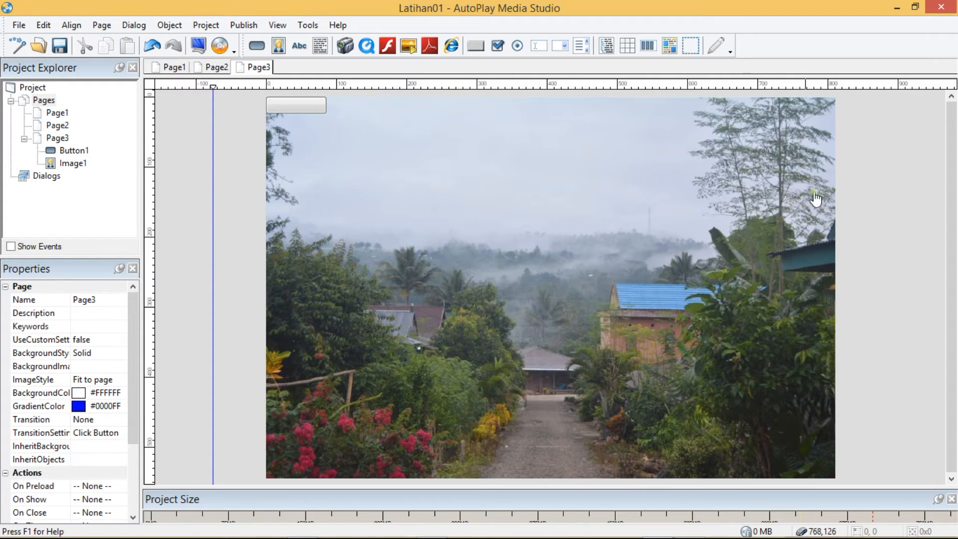
Shrink the image to about 679 × 456 px and move it beside the button, against the page's top and right edges.
{"action": "left_click_drag", "start_coordinate": [584, 190], "coordinate": [587, 227]}
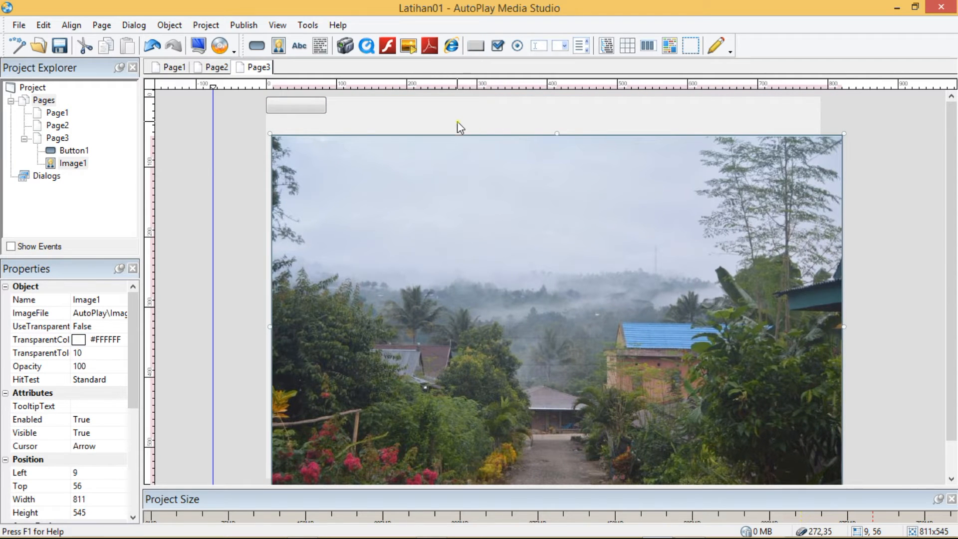
{"action": "left_click_drag", "start_coordinate": [434, 165], "coordinate": [436, 137]}
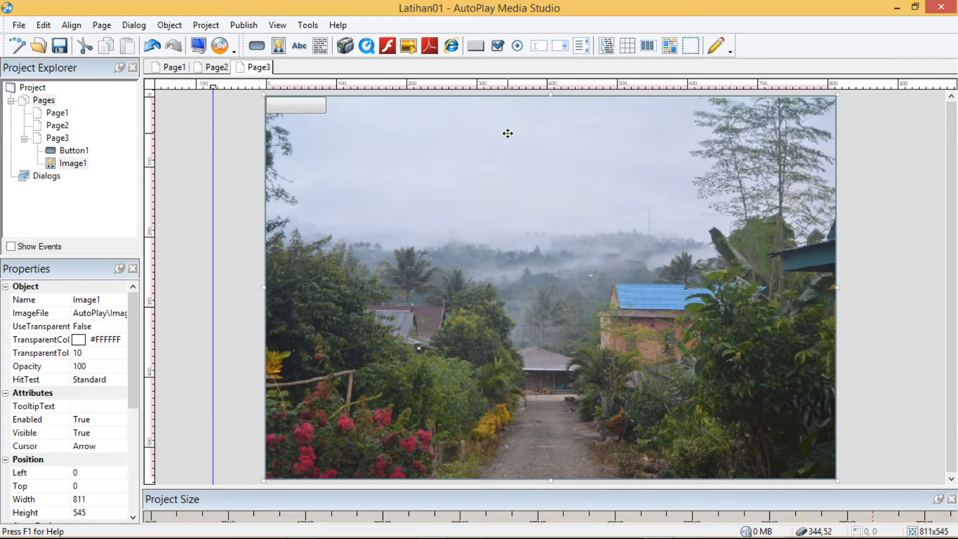
{"action": "left_click", "coordinate": [888, 210]}
{"action": "left_click", "coordinate": [797, 175]}
{"action": "left_click_drag", "start_coordinate": [837, 94], "coordinate": [745, 156]}
{"action": "left_click_drag", "start_coordinate": [643, 209], "coordinate": [724, 148]}
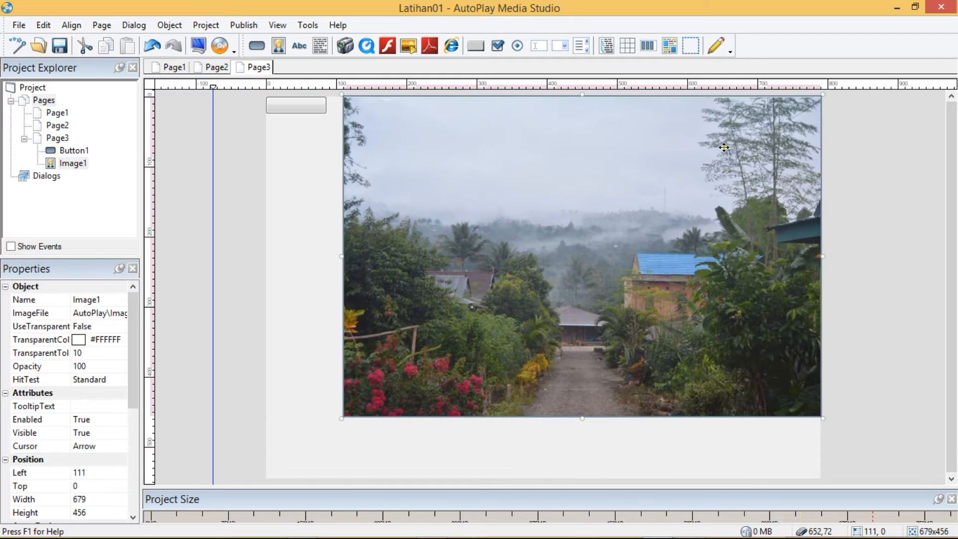
{"action": "left_click", "coordinate": [301, 219]}
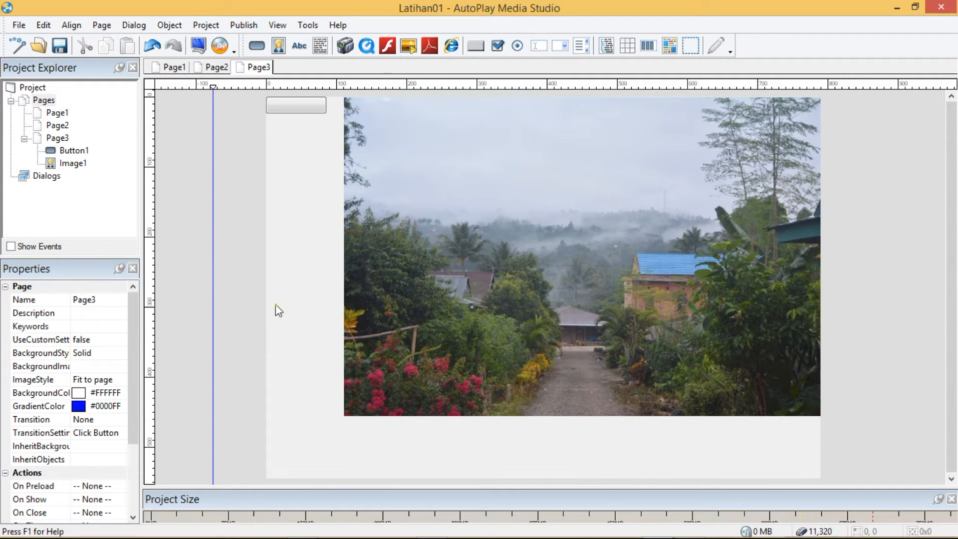
Select the image and the button together with a selection frame.
{"action": "left_click", "coordinate": [405, 144]}
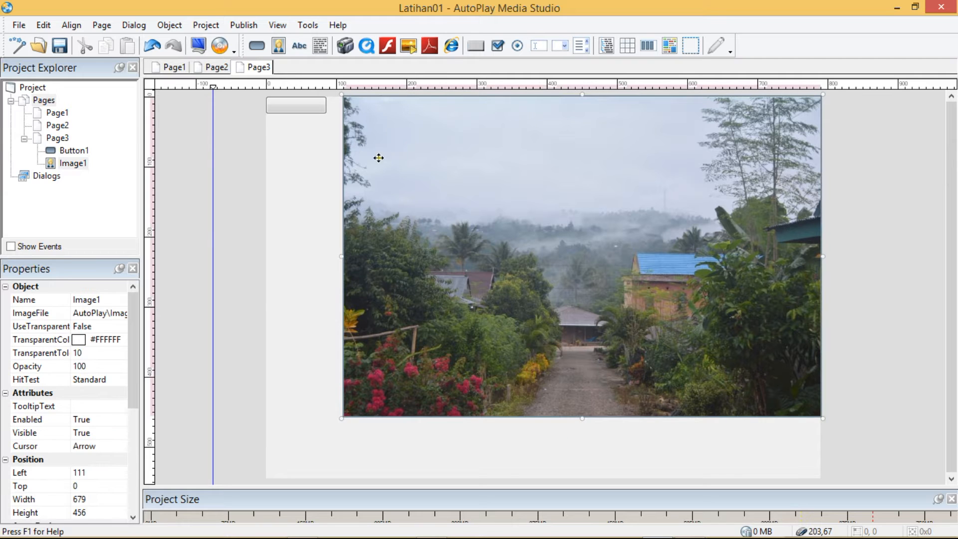
{"action": "left_click", "coordinate": [238, 156]}
{"action": "left_click_drag", "start_coordinate": [239, 173], "coordinate": [462, 93]}
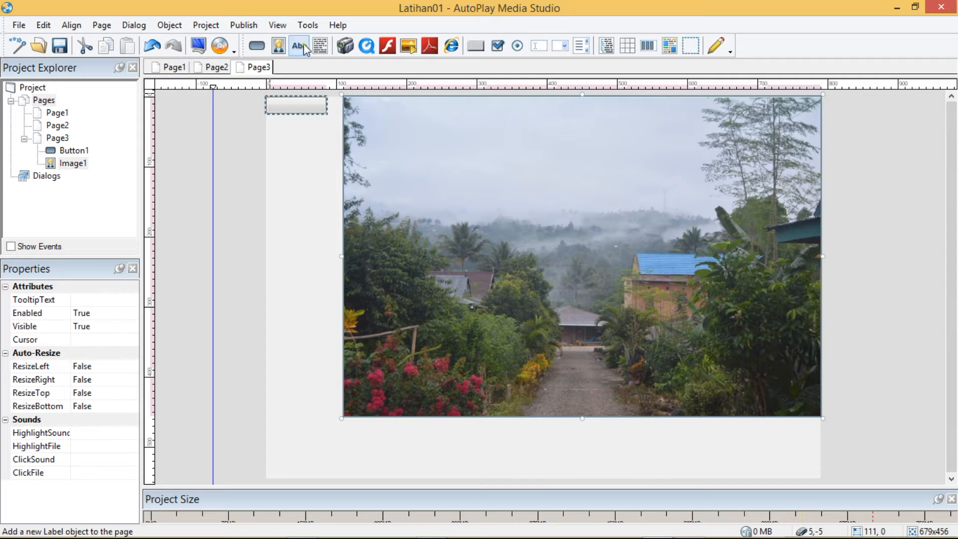
Insert a paragraph object on Page3 and move it below the button, partly over the image.
{"action": "left_click", "coordinate": [320, 46]}
{"action": "left_click_drag", "start_coordinate": [423, 101], "coordinate": [438, 185]}
Select the paragraph, button and image together, and move the group down and back up to the page's top edge.
{"action": "left_click_drag", "start_coordinate": [248, 307], "coordinate": [540, 94]}
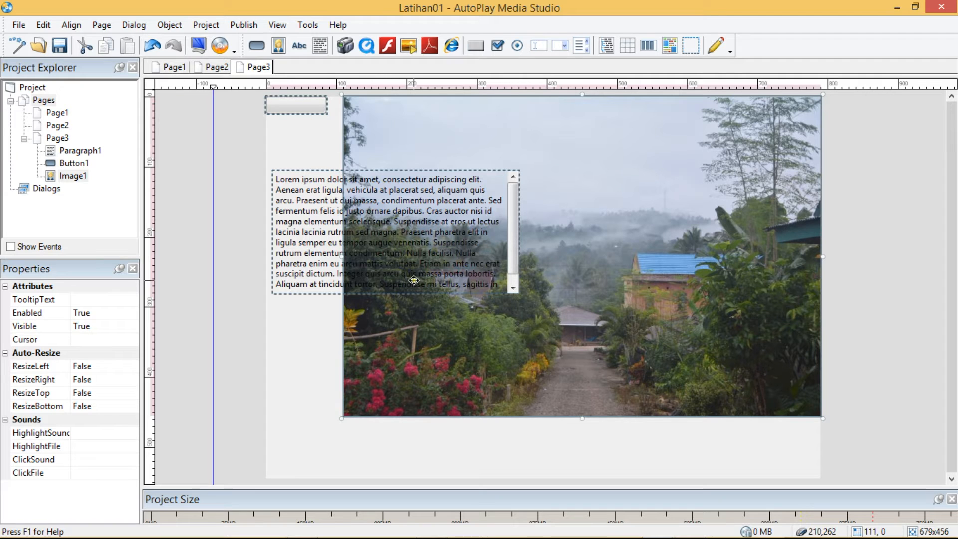
{"action": "left_click_drag", "start_coordinate": [609, 309], "coordinate": [640, 331]}
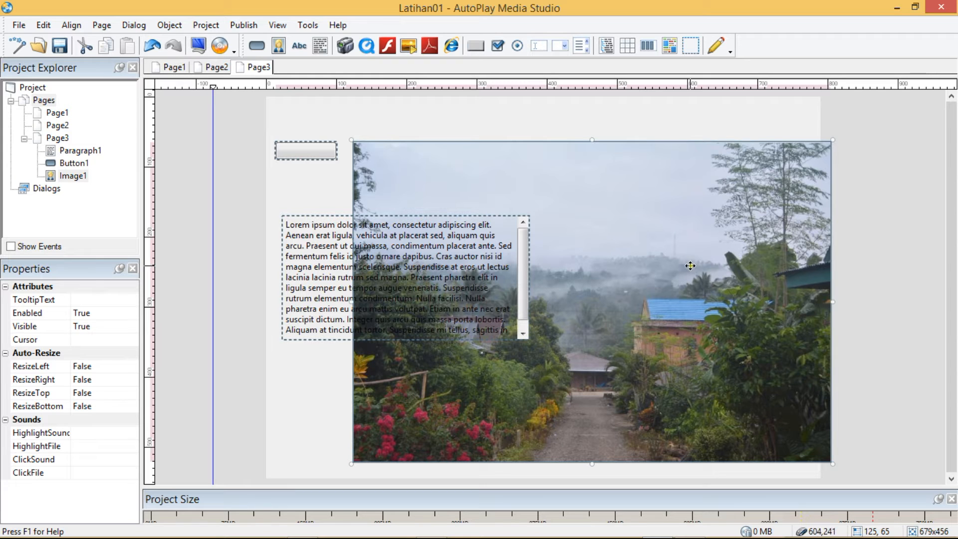
{"action": "left_click_drag", "start_coordinate": [639, 223], "coordinate": [631, 181]}
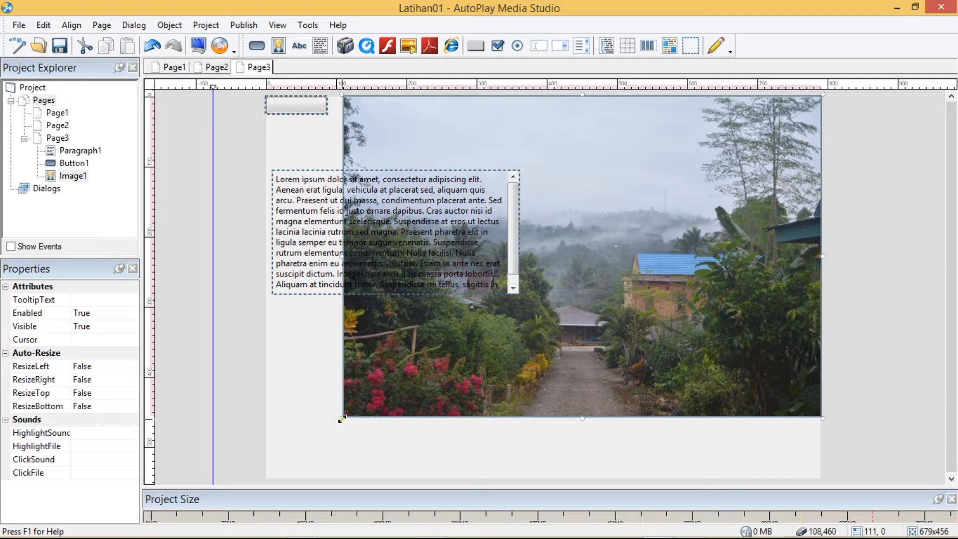
Enlarge the image to about 786 × 528 px so it extends behind the button and paragraph.
{"action": "left_click_drag", "start_coordinate": [342, 419], "coordinate": [296, 470]}
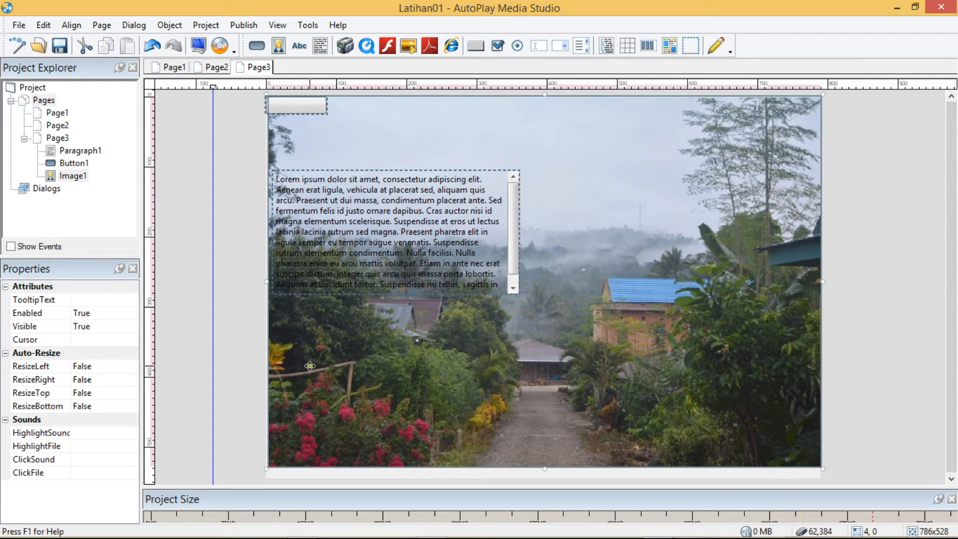
{"action": "left_click", "coordinate": [876, 355]}
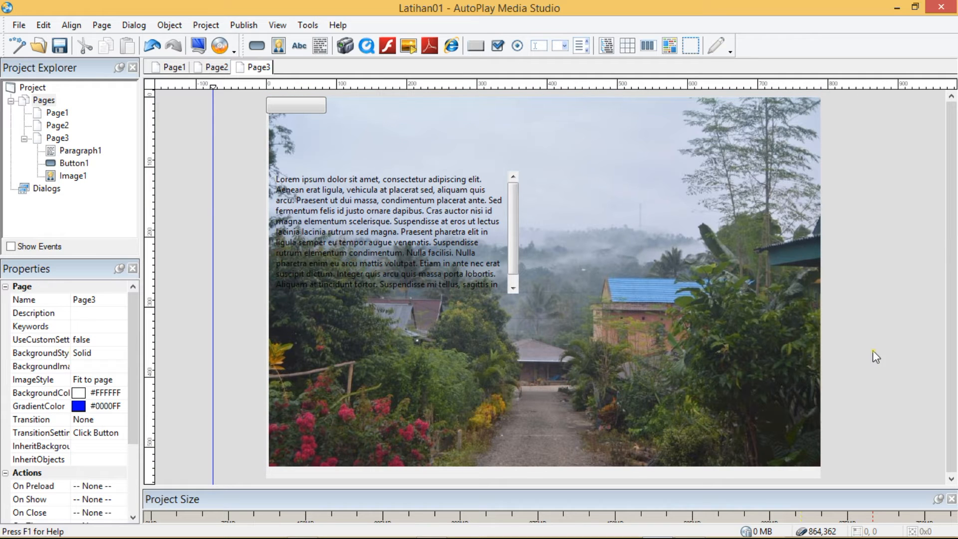
Collapse and expand Page3's object list in the project tree, and open Page1.
{"action": "left_click", "coordinate": [24, 139]}
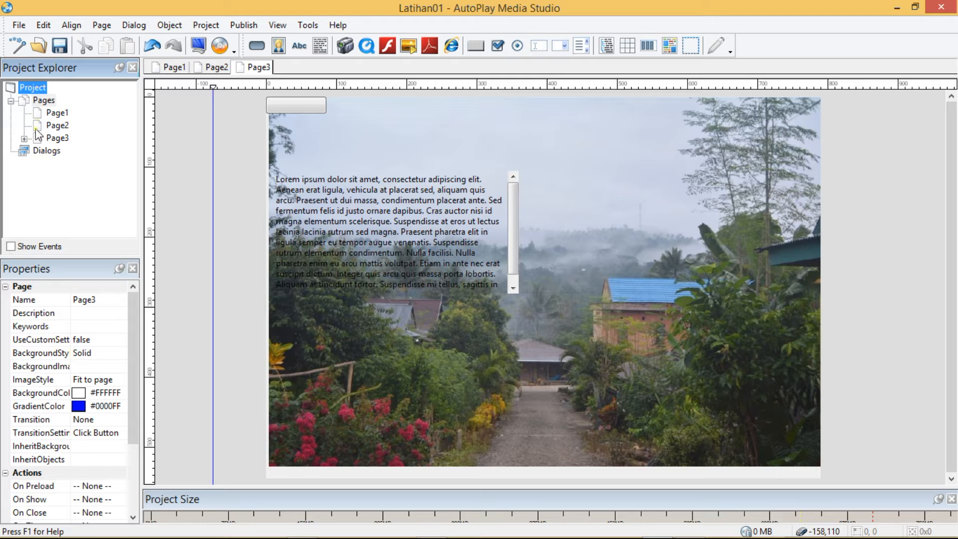
{"action": "left_click", "coordinate": [24, 139]}
{"action": "left_click", "coordinate": [59, 114]}
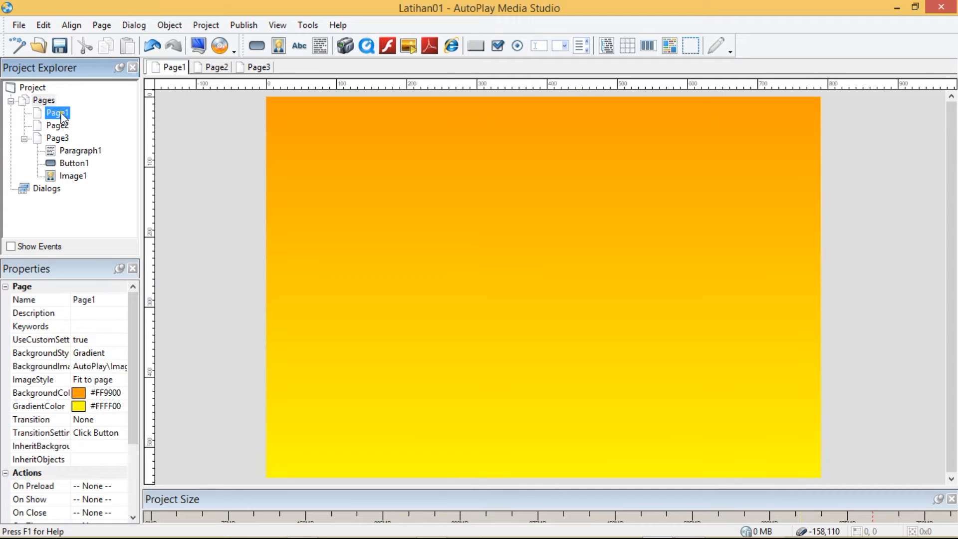
Open Page2 and try to drag its background image.
{"action": "left_click", "coordinate": [62, 124]}
{"action": "left_click_drag", "start_coordinate": [494, 223], "coordinate": [649, 230]}
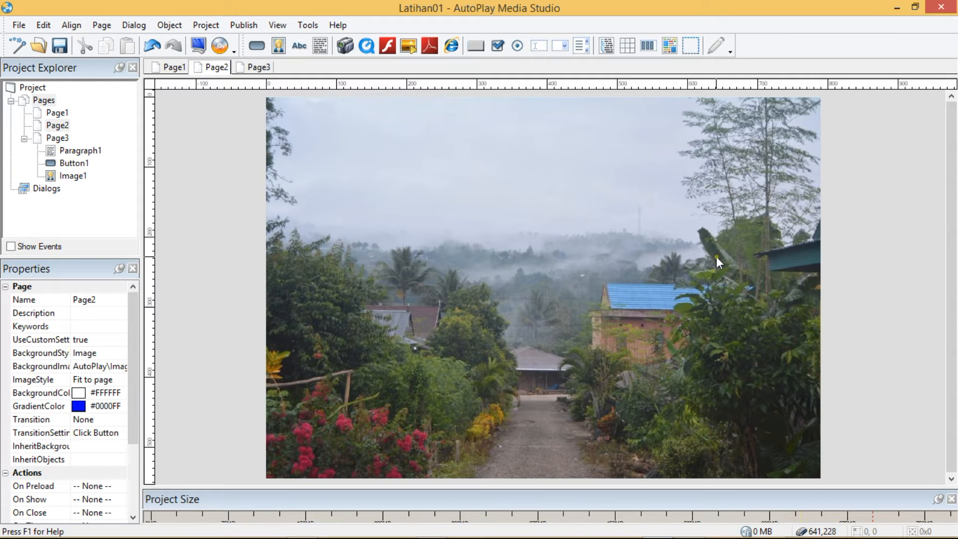
{"action": "left_click_drag", "start_coordinate": [424, 235], "coordinate": [593, 229]}
Open Page3 and enlarge its image to about 811 × 545 px, reaching the page's lower edge.
{"action": "left_click", "coordinate": [57, 138]}
{"action": "left_click_drag", "start_coordinate": [501, 334], "coordinate": [541, 341]}
{"action": "left_click_drag", "start_coordinate": [644, 337], "coordinate": [606, 333]}
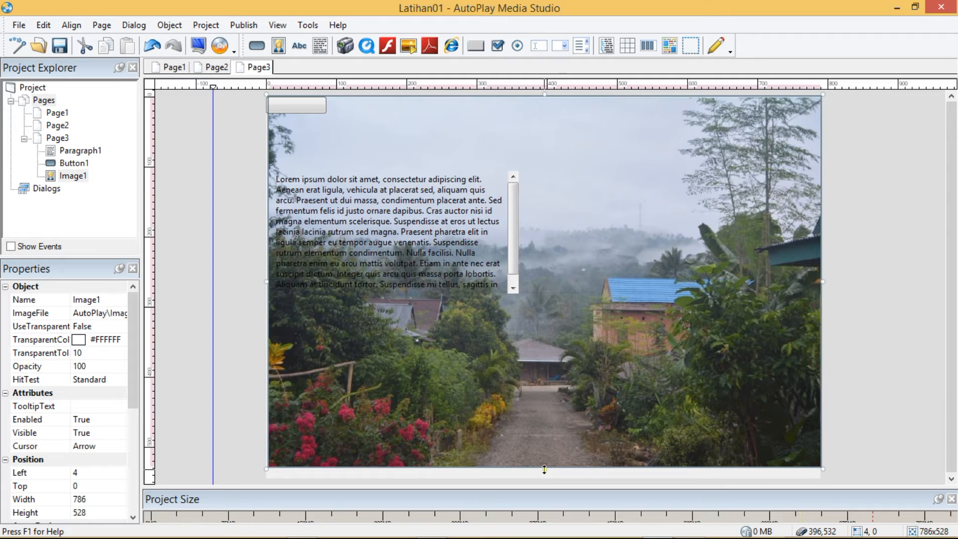
{"action": "left_click_drag", "start_coordinate": [544, 469], "coordinate": [541, 480]}
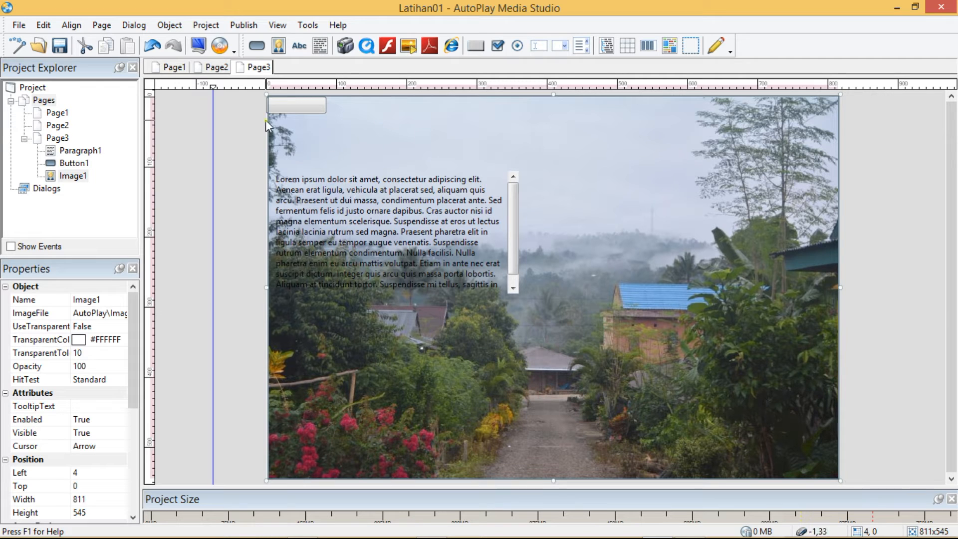
Duplicate Page2 and collapse Page3's object list in the project tree.
{"action": "left_click", "coordinate": [220, 69]}
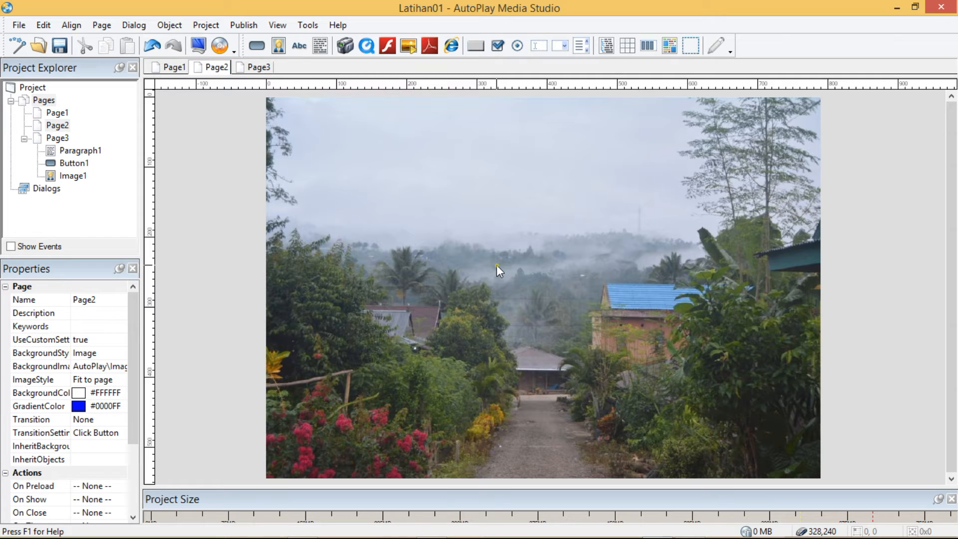
{"action": "right_click", "coordinate": [62, 128]}
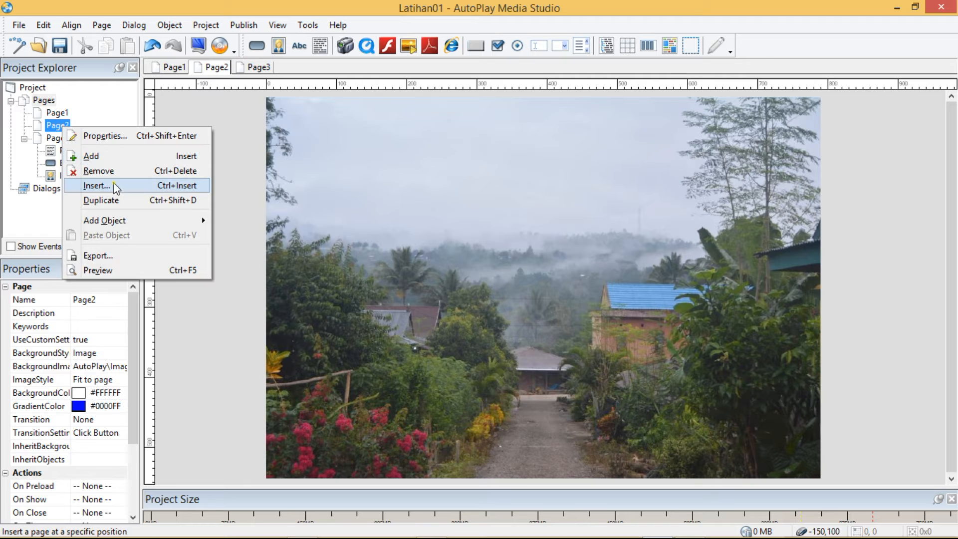
{"action": "left_click", "coordinate": [114, 201]}
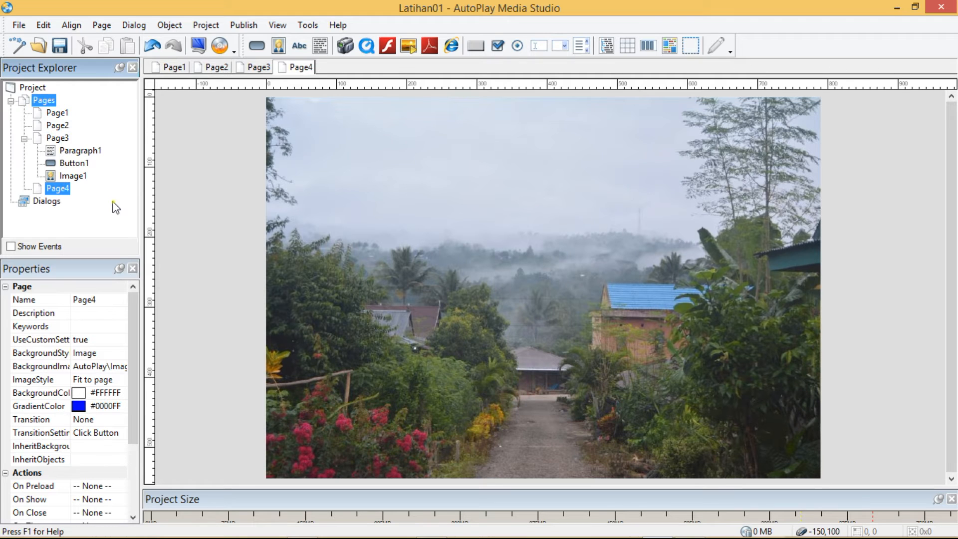
{"action": "left_click", "coordinate": [24, 139]}
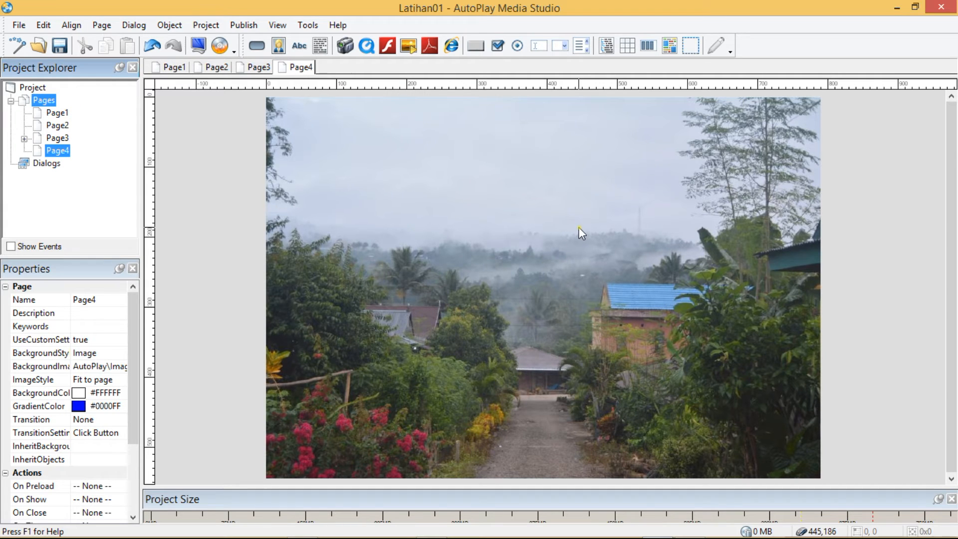
Open Page1 through Page4 in turn to compare the duplicated page with the others.
{"action": "left_click", "coordinate": [58, 113]}
{"action": "left_click", "coordinate": [60, 125]}
{"action": "left_click", "coordinate": [64, 142]}
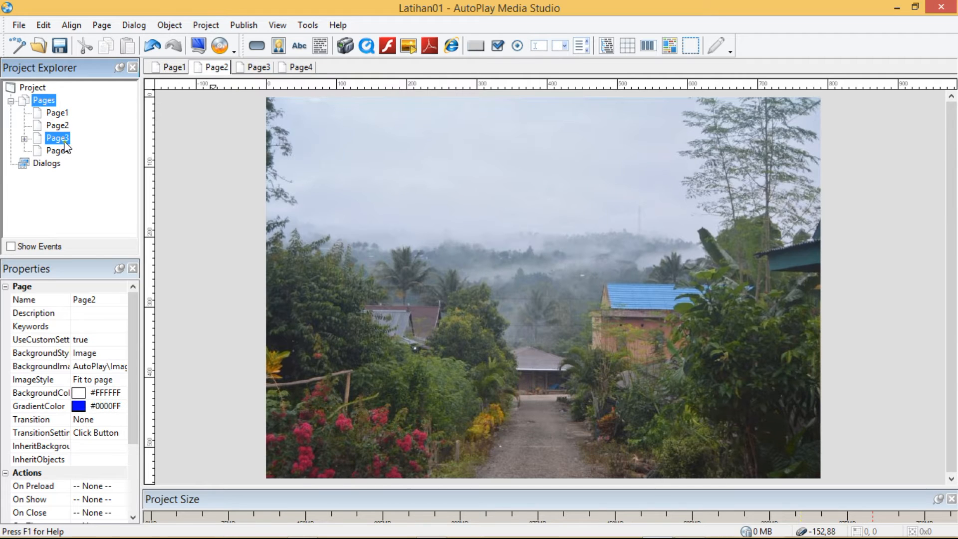
{"action": "left_click", "coordinate": [64, 152]}
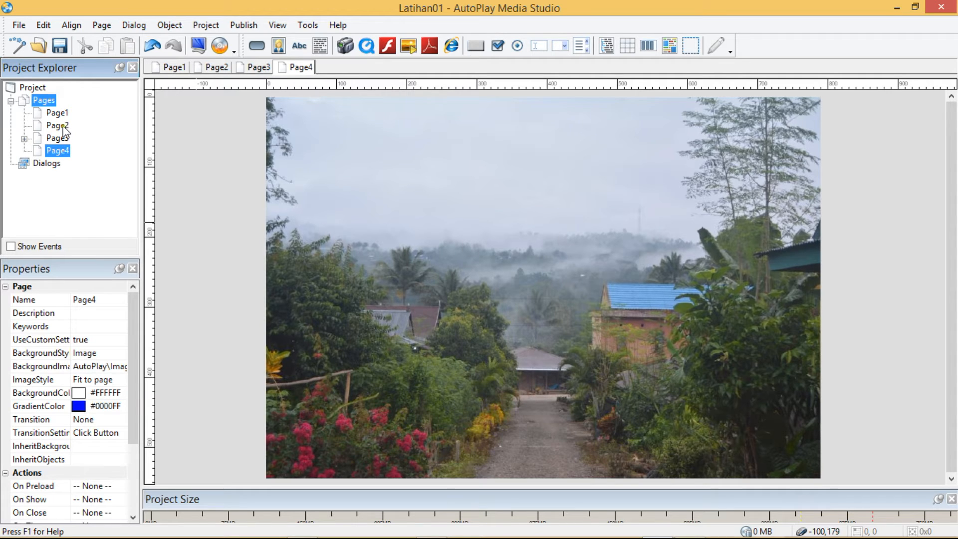
Duplicate Page4 to make another page with the same image background.
{"action": "right_click", "coordinate": [63, 156]}
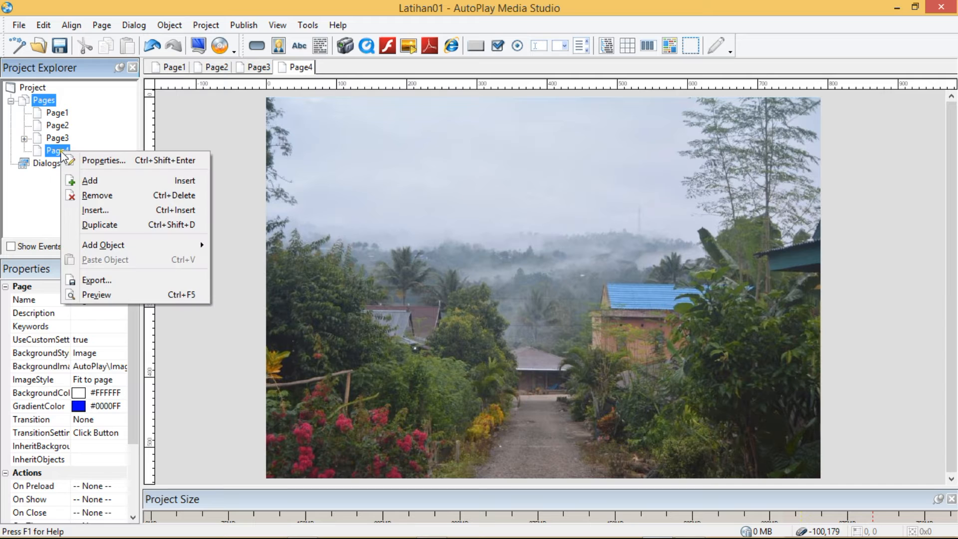
{"action": "left_click", "coordinate": [53, 212]}
{"action": "right_click", "coordinate": [56, 158]}
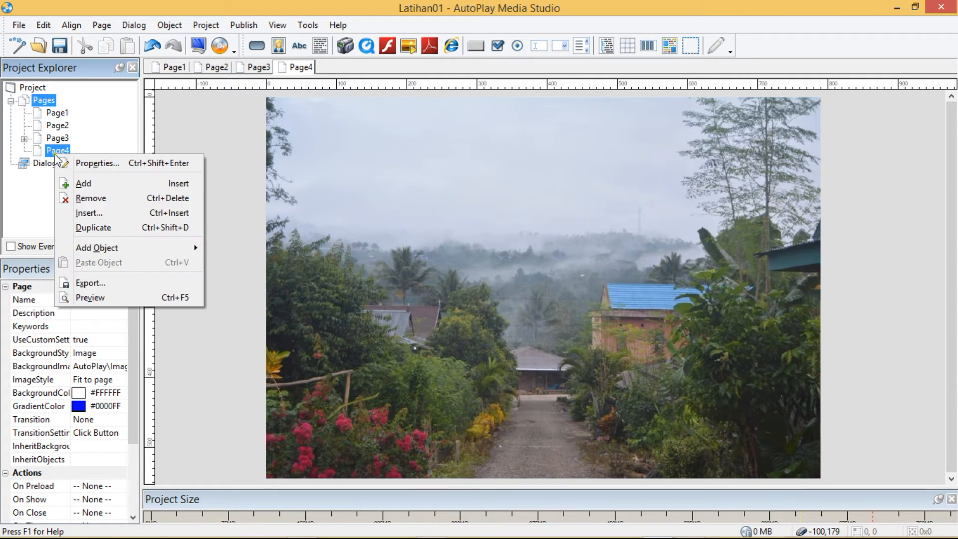
{"action": "left_click", "coordinate": [128, 227]}
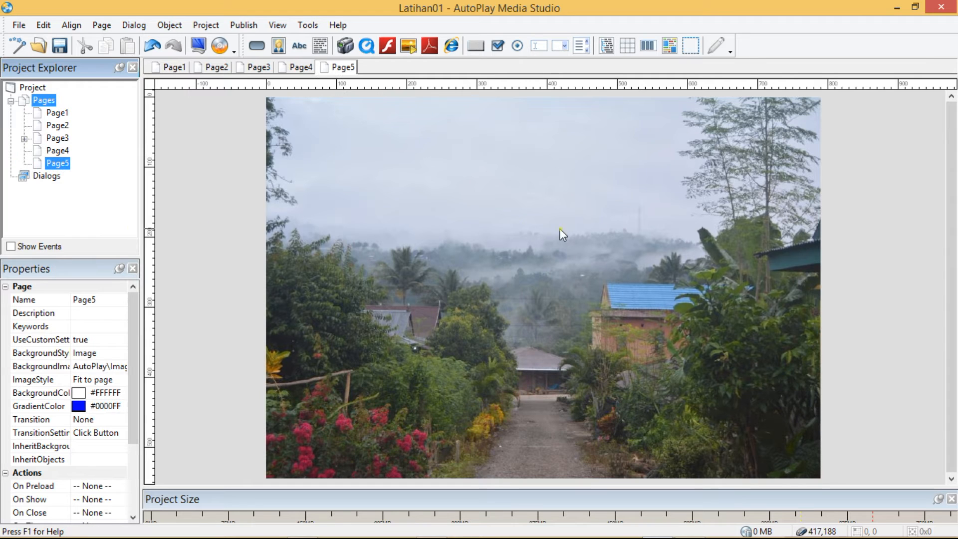
Review Page1 through Page5 one by one, checking their backgrounds, and try to drag Page5's background image.
{"action": "left_click", "coordinate": [58, 150]}
{"action": "left_click", "coordinate": [57, 162]}
{"action": "left_click", "coordinate": [464, 203]}
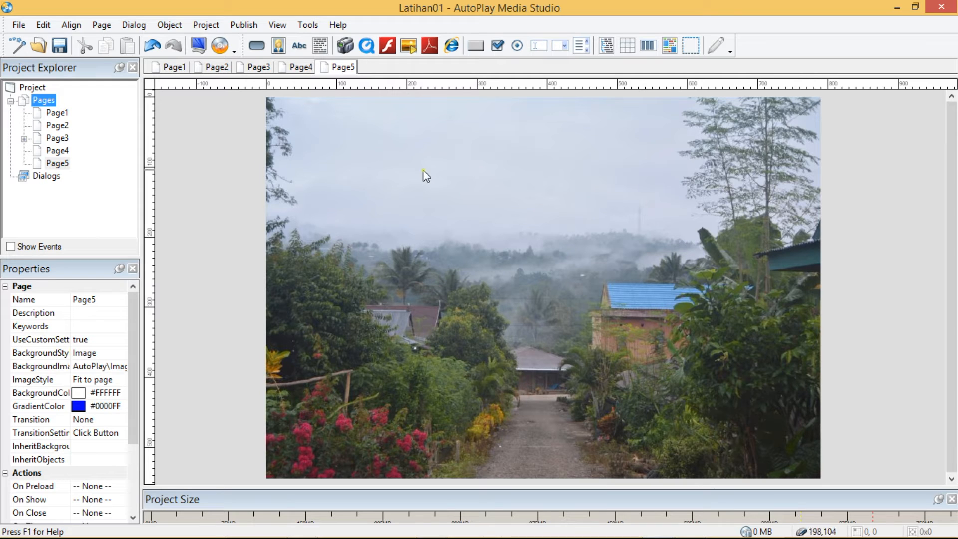
{"action": "left_click_drag", "start_coordinate": [379, 170], "coordinate": [500, 171]}
{"action": "left_click", "coordinate": [57, 113]}
{"action": "left_click", "coordinate": [59, 126]}
{"action": "left_click", "coordinate": [60, 139]}
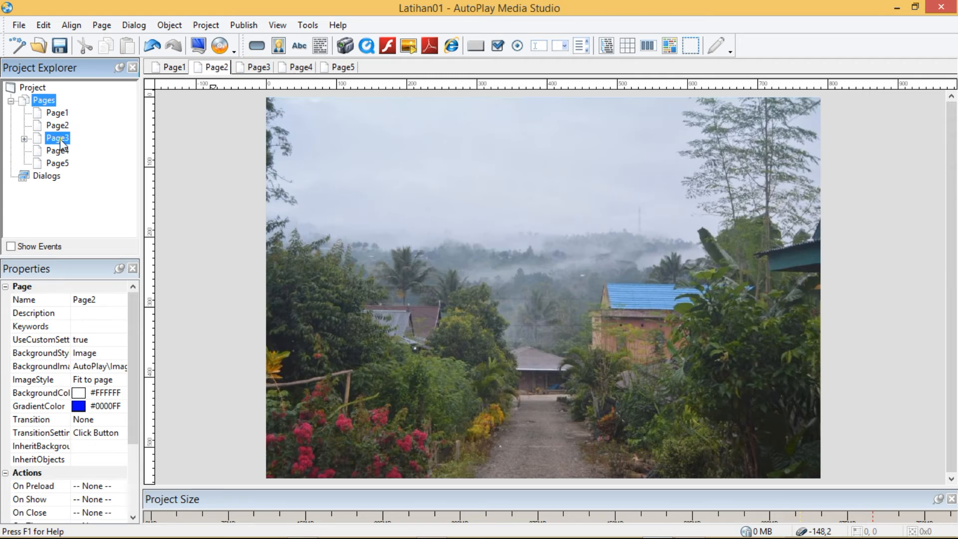
{"action": "left_click", "coordinate": [57, 151]}
{"action": "left_click", "coordinate": [59, 164]}
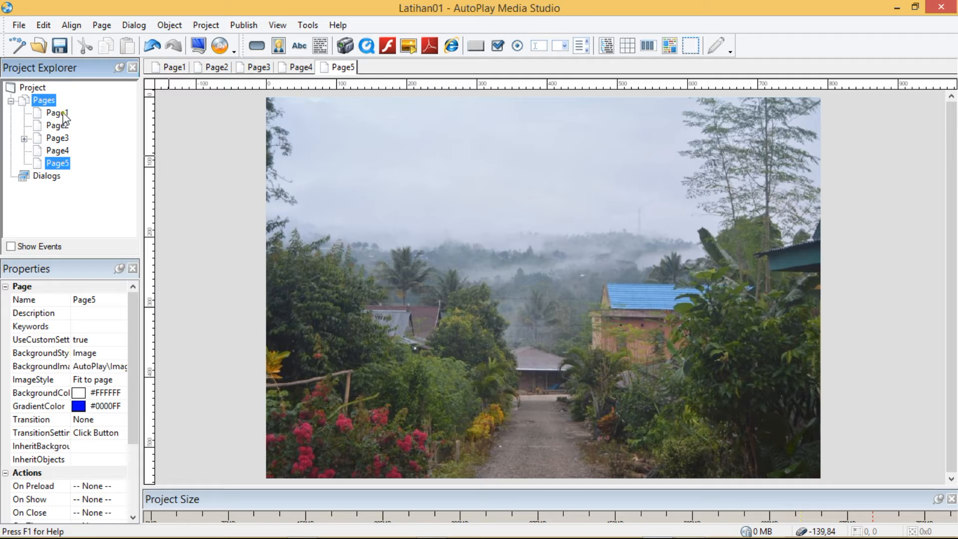
Add a new blank page to the project, collapse Page3's object list and open the new page.
{"action": "right_click", "coordinate": [48, 102]}
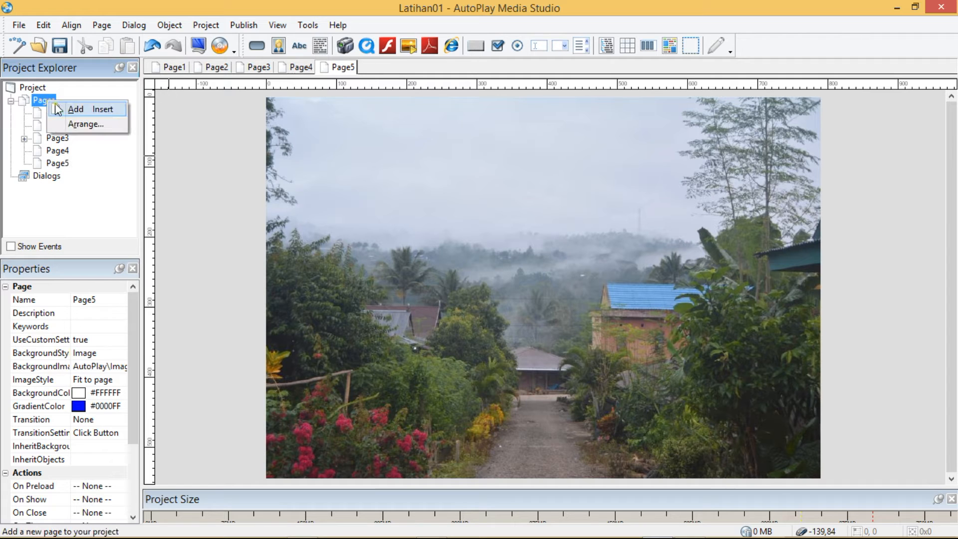
{"action": "left_click", "coordinate": [285, 228]}
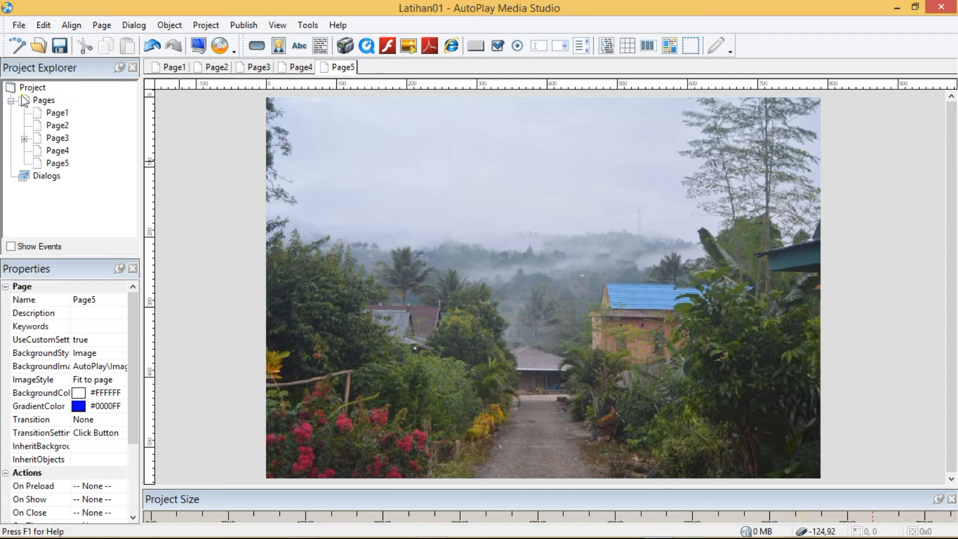
{"action": "right_click", "coordinate": [46, 102]}
{"action": "left_click", "coordinate": [68, 107]}
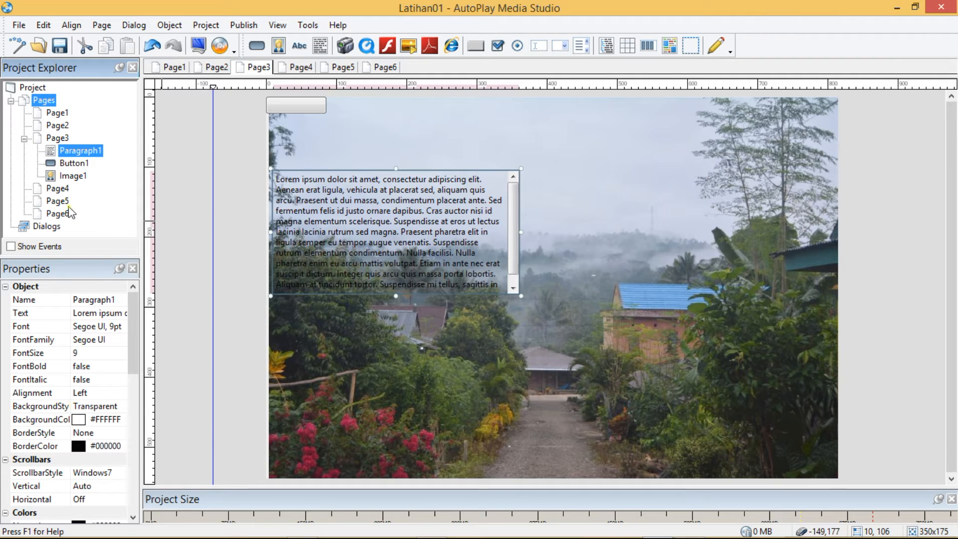
{"action": "left_click", "coordinate": [24, 139]}
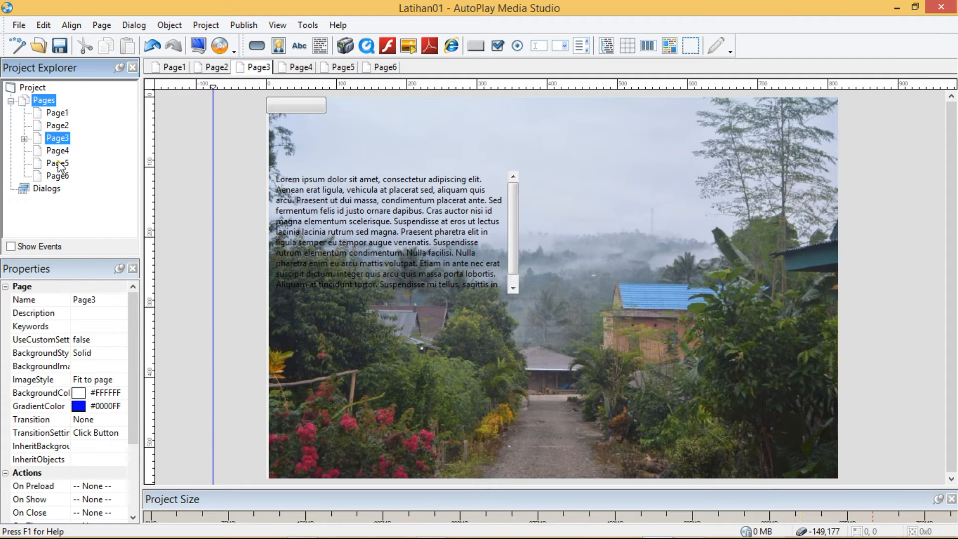
{"action": "left_click", "coordinate": [61, 174]}
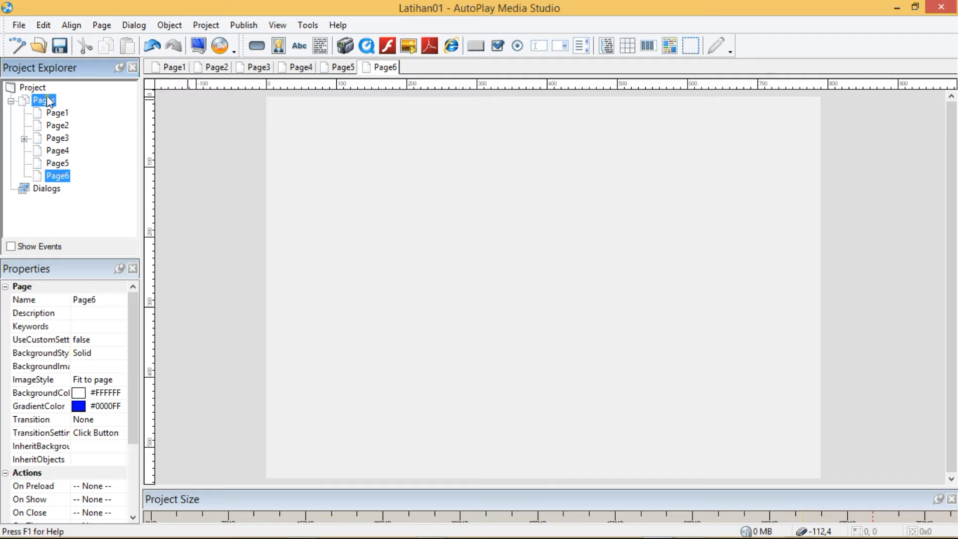
Add another blank page after Page6 and switch between the two blank pages.
{"action": "right_click", "coordinate": [382, 69]}
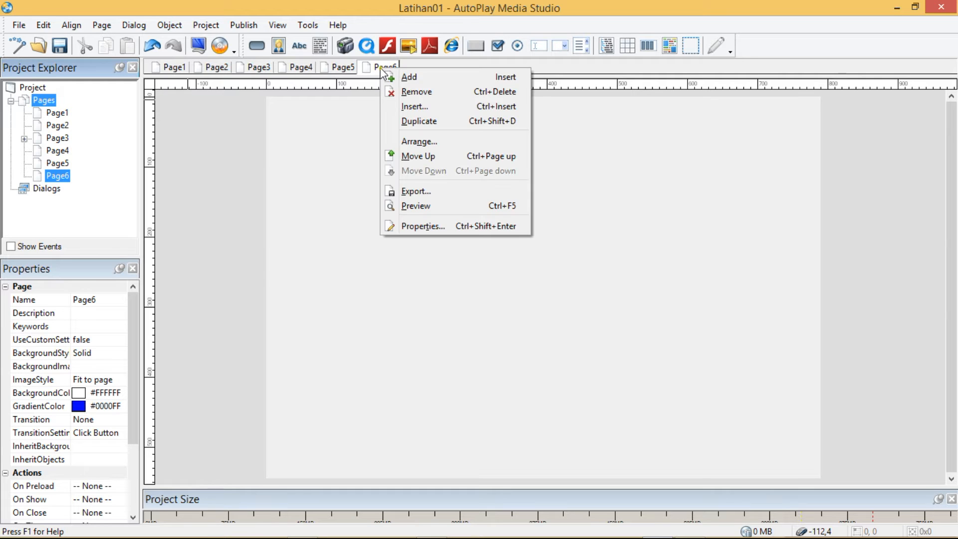
{"action": "left_click", "coordinate": [399, 78]}
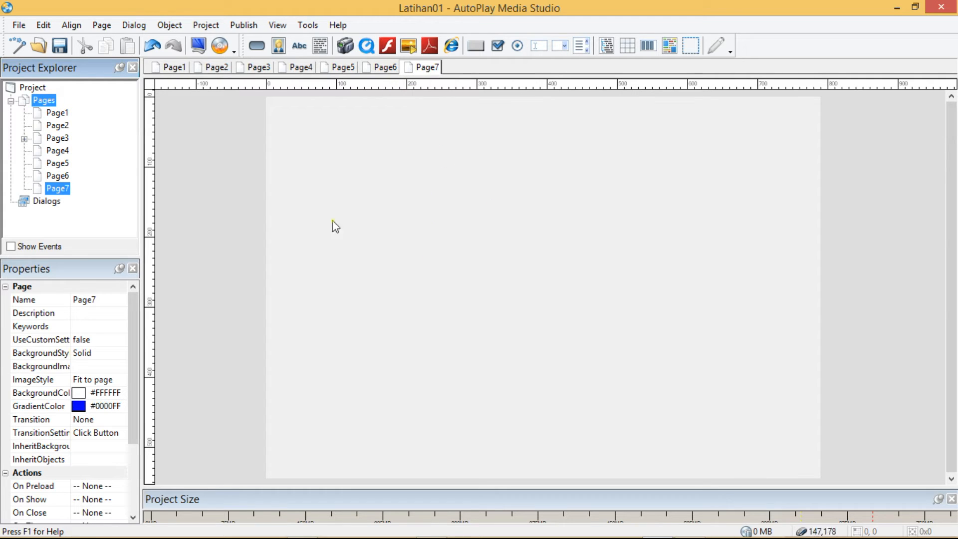
{"action": "left_click", "coordinate": [50, 175]}
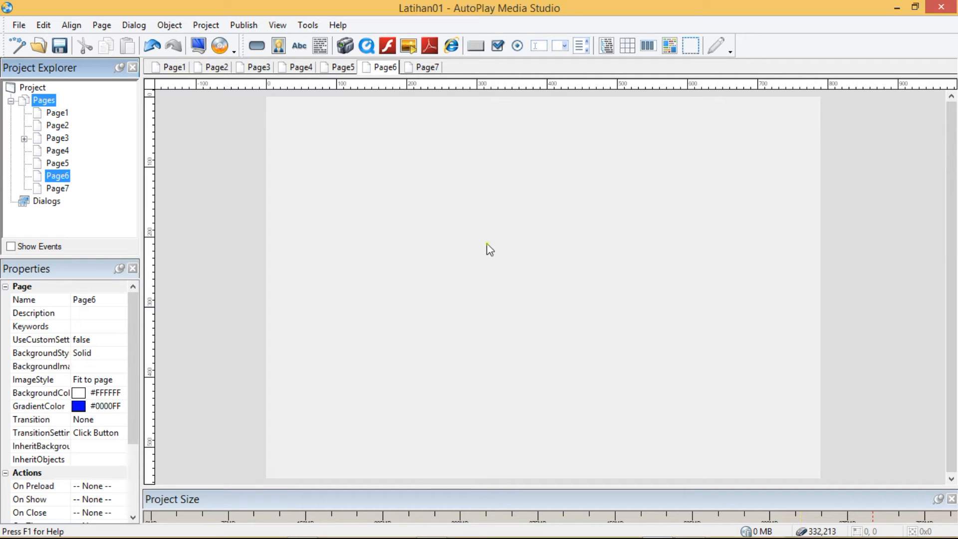
{"action": "left_click", "coordinate": [419, 68]}
{"action": "left_click", "coordinate": [370, 69]}
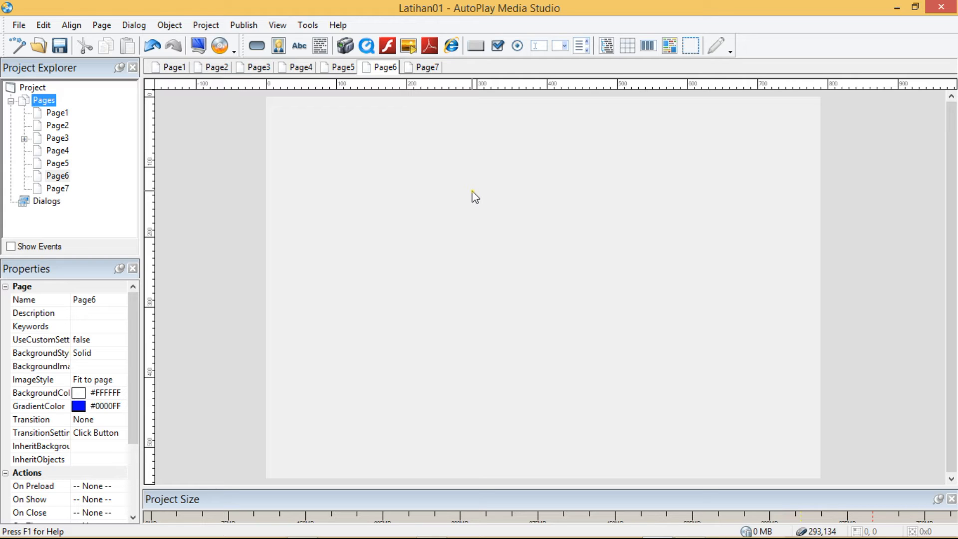
Open Page3 and move its paragraph toward the middle of the image, to about position 141, 100.
{"action": "left_click", "coordinate": [58, 116]}
{"action": "left_click", "coordinate": [59, 127]}
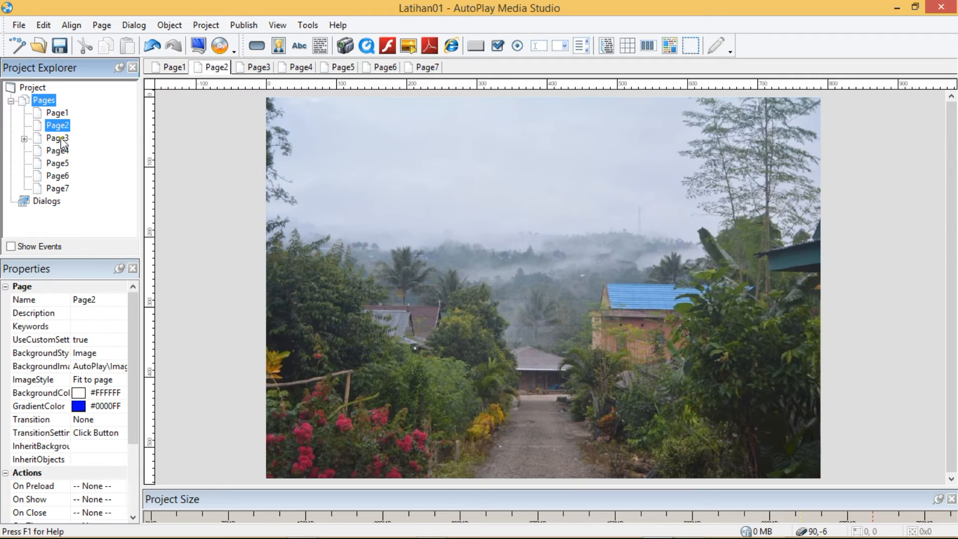
{"action": "left_click", "coordinate": [59, 140]}
{"action": "left_click_drag", "start_coordinate": [463, 245], "coordinate": [554, 242]}
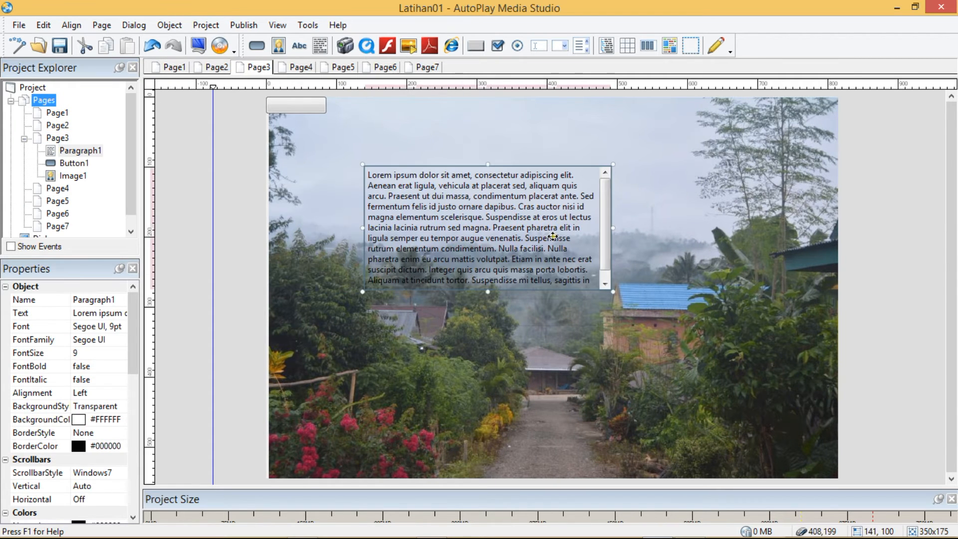
Move Page3's image to the page's left edge at 0, 0 and enlarge it to about 813 × 546 px.
{"action": "left_click", "coordinate": [733, 213]}
{"action": "left_click_drag", "start_coordinate": [733, 215], "coordinate": [730, 215]}
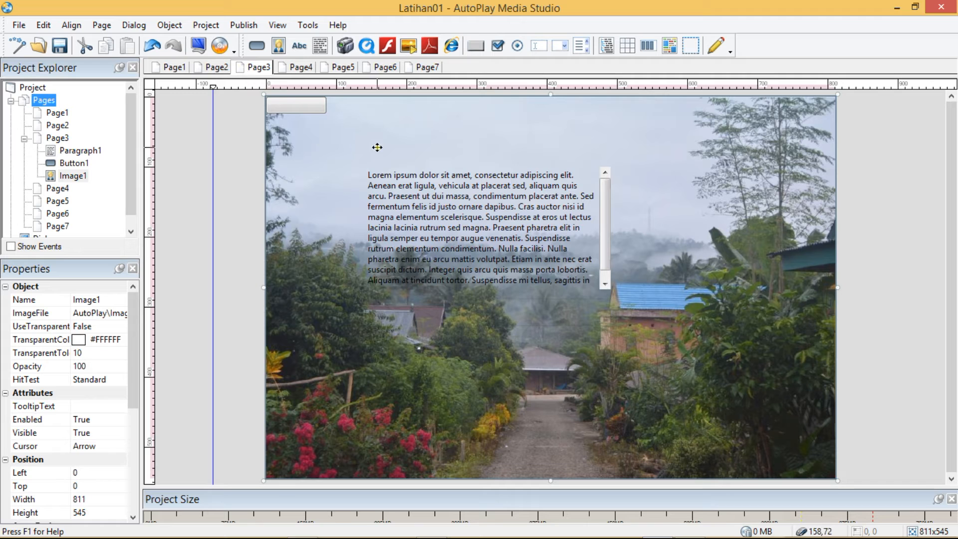
{"action": "mouse_move", "coordinate": [372, 139]}
{"action": "left_mouse_down"}
{"action": "mouse_move", "coordinate": [398, 138]}
{"action": "mouse_move", "coordinate": [372, 139]}
{"action": "left_mouse_up"}
{"action": "left_click_drag", "start_coordinate": [832, 95], "coordinate": [726, 96]}
{"action": "left_click_drag", "start_coordinate": [836, 287], "coordinate": [837, 392]}
{"action": "left_click_drag", "start_coordinate": [837, 287], "coordinate": [840, 405]}
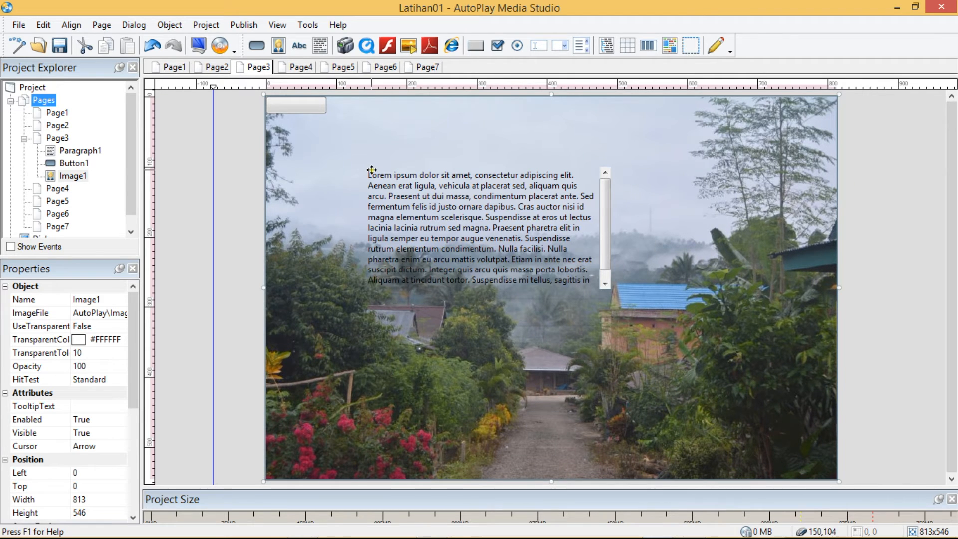
{"action": "left_click", "coordinate": [916, 206]}
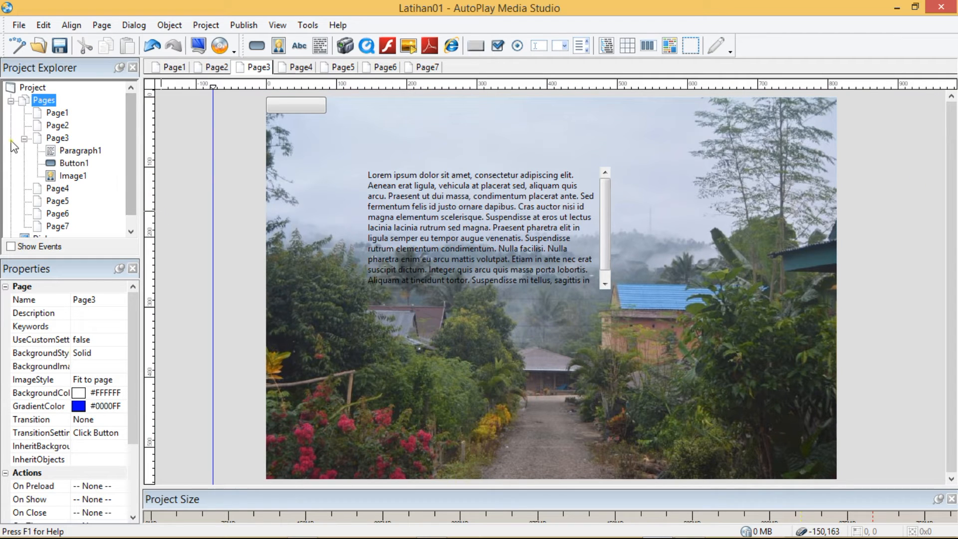
Collapse Page3's object list and look through Page5, Page6 and Page7, returning to Page6.
{"action": "left_click", "coordinate": [24, 138]}
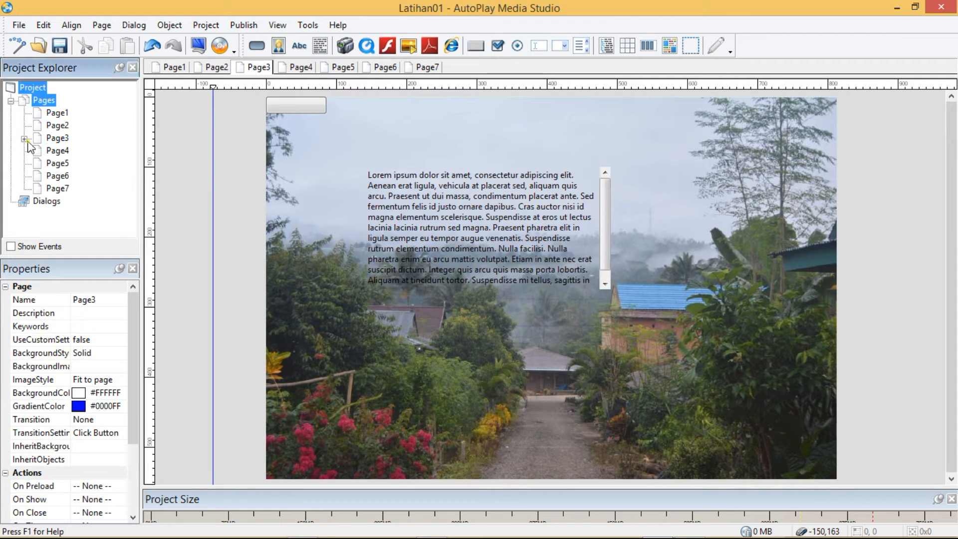
{"action": "left_click", "coordinate": [58, 176]}
{"action": "left_click", "coordinate": [58, 188]}
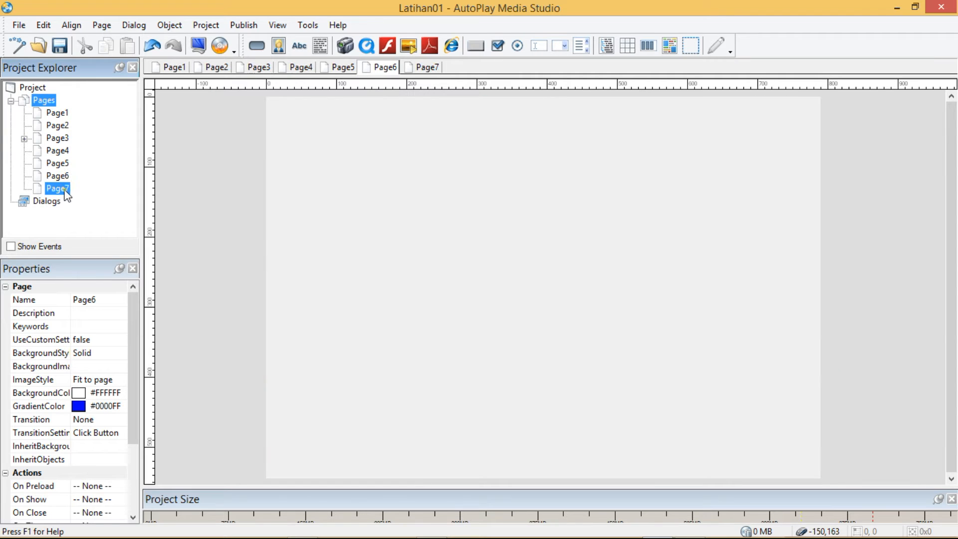
{"action": "left_click", "coordinate": [59, 163]}
{"action": "left_click", "coordinate": [61, 177]}
{"action": "left_click", "coordinate": [59, 189]}
{"action": "left_click", "coordinate": [60, 177]}
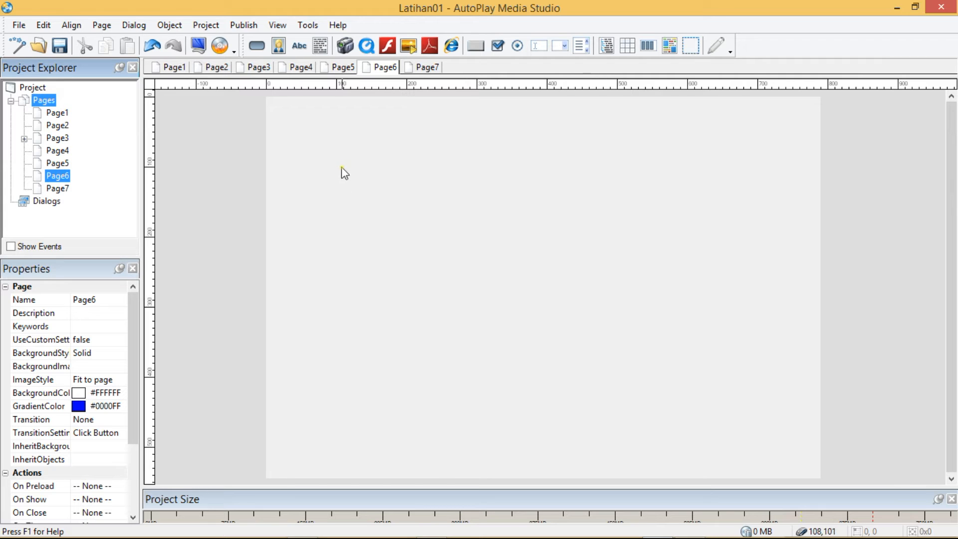
Open the page properties of Page6 and close them without making changes.
{"action": "right_click", "coordinate": [330, 143]}
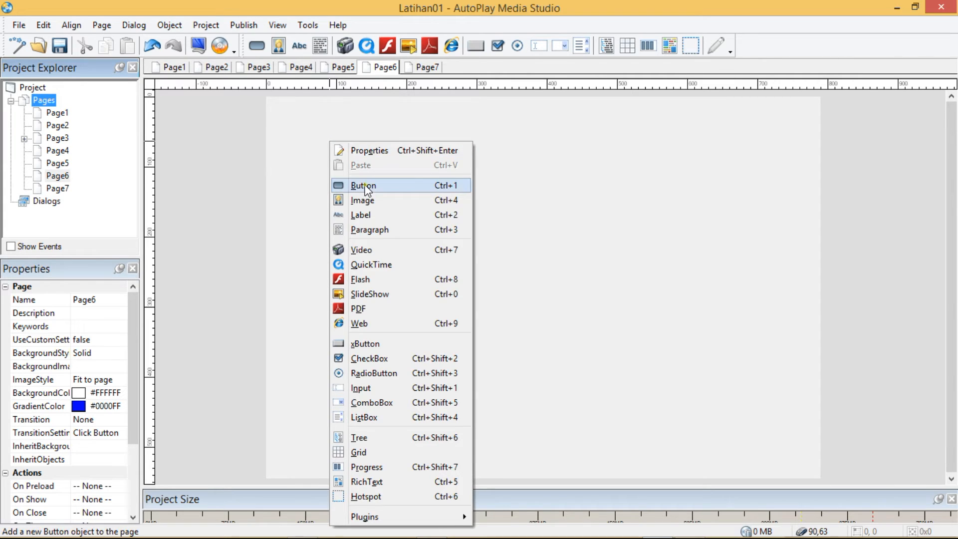
{"action": "left_click", "coordinate": [363, 151]}
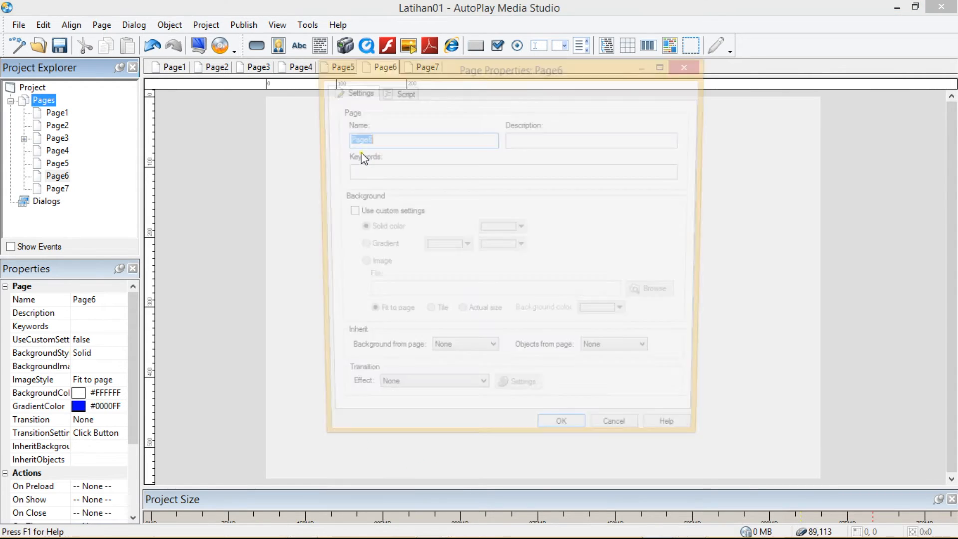
{"action": "left_click", "coordinate": [685, 61]}
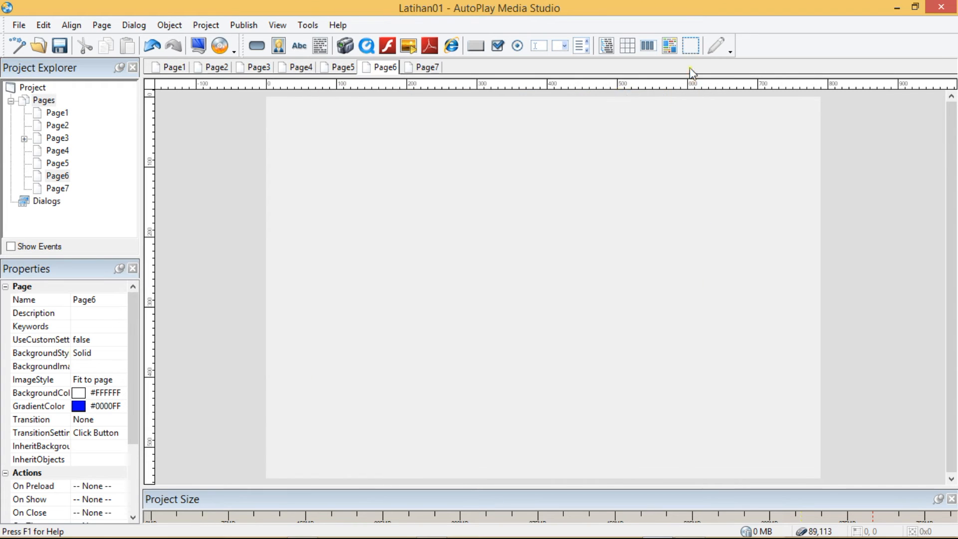
{"action": "double_click", "coordinate": [474, 170]}
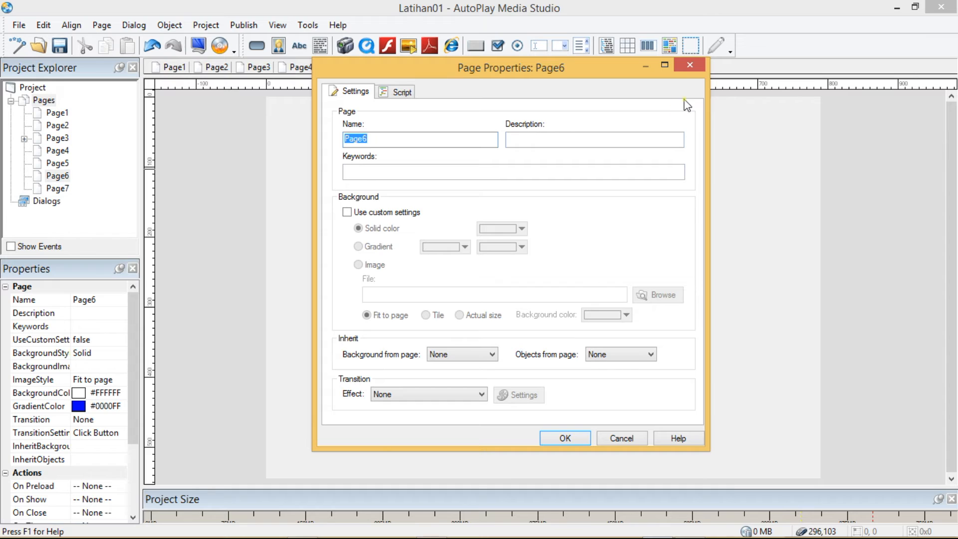
{"action": "left_click", "coordinate": [696, 68]}
{"action": "right_click", "coordinate": [423, 172]}
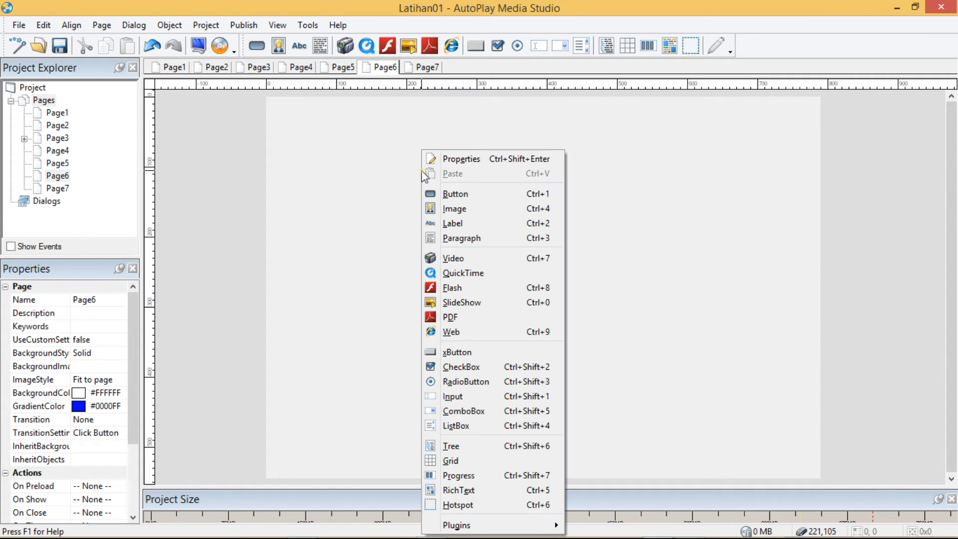
{"action": "left_click", "coordinate": [480, 160]}
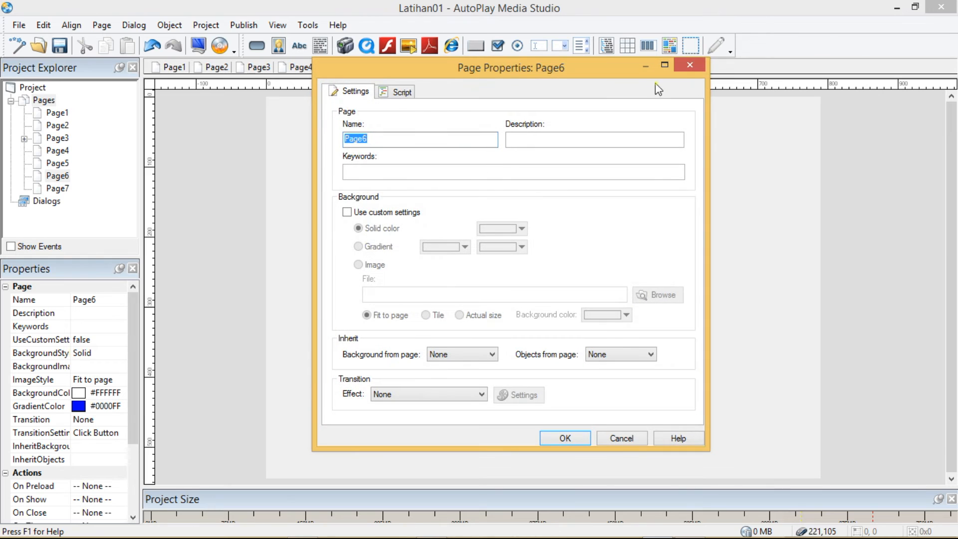
{"action": "left_click", "coordinate": [693, 66]}
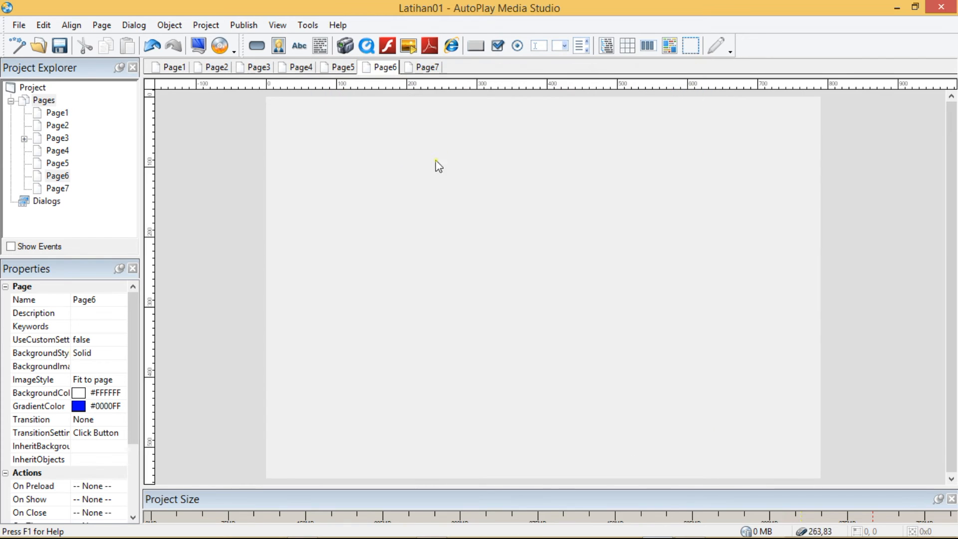
Enable custom background settings for Page6 and use the family motorcycle photo as its background image, fitted to the page.
{"action": "double_click", "coordinate": [515, 277]}
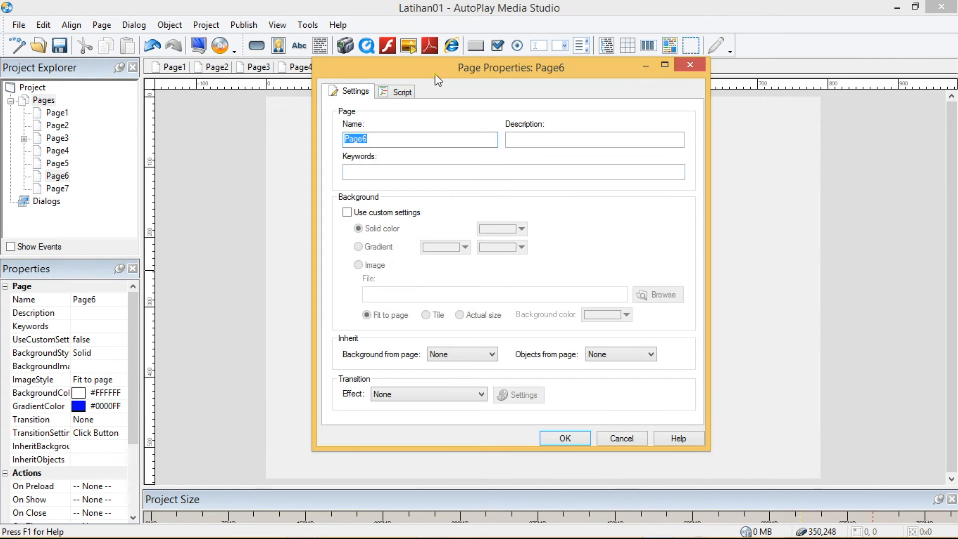
{"action": "left_click_drag", "start_coordinate": [464, 69], "coordinate": [464, 98]}
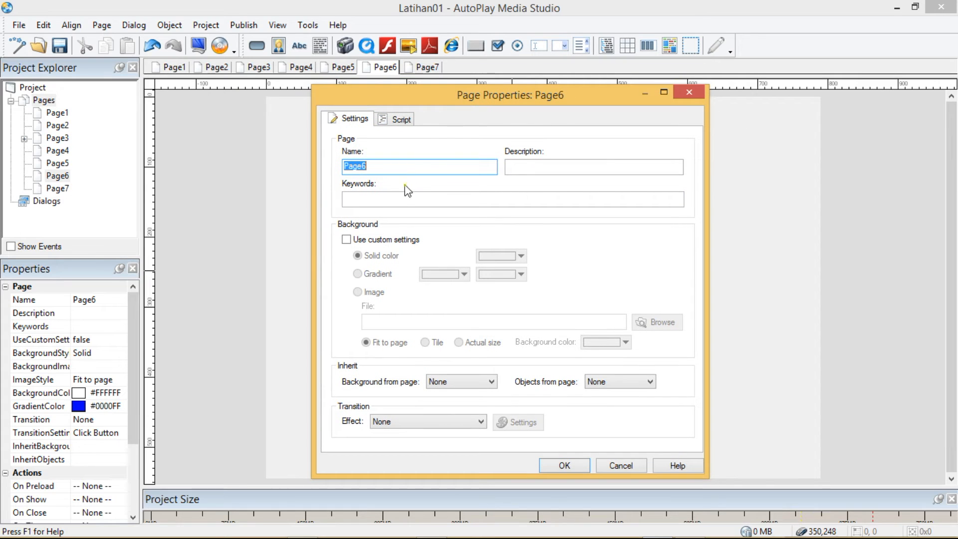
{"action": "left_click", "coordinate": [347, 240]}
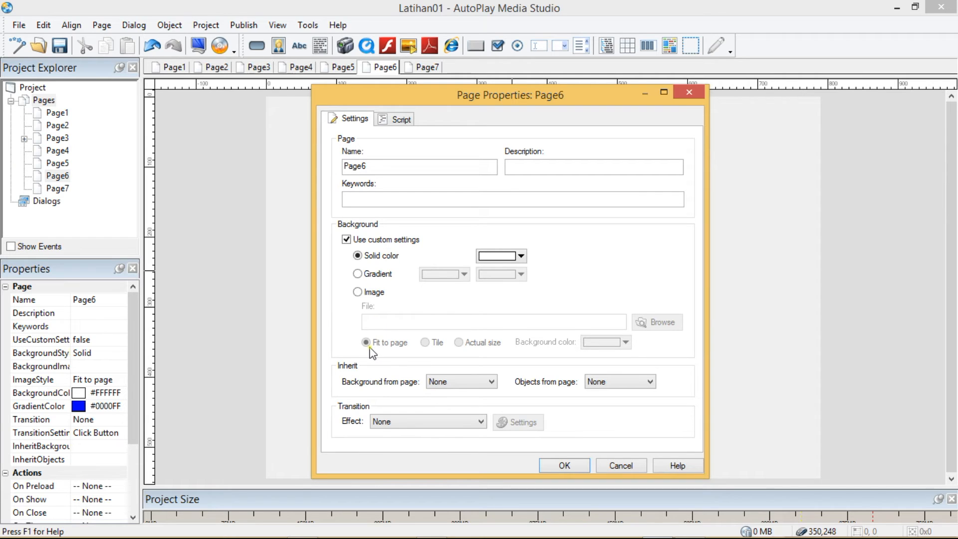
{"action": "left_click", "coordinate": [357, 293]}
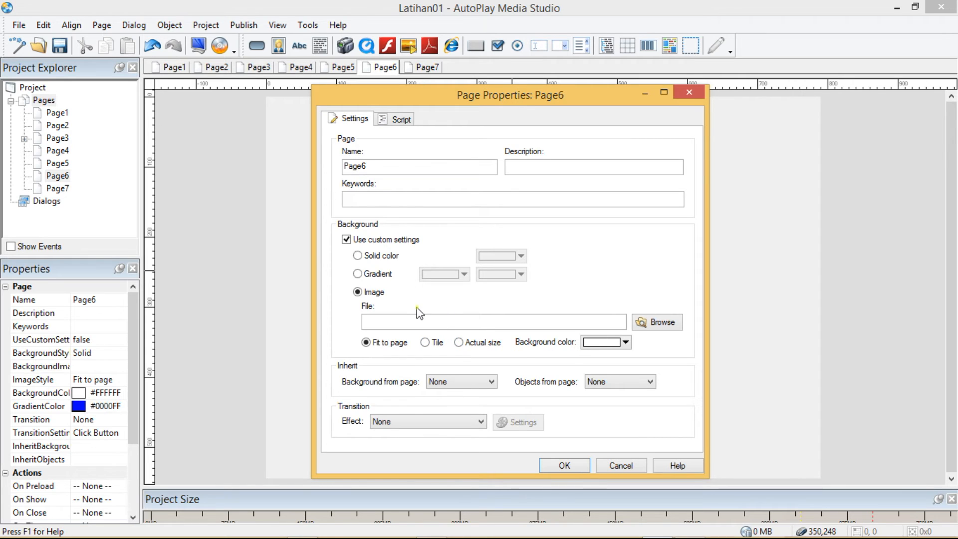
{"action": "left_click", "coordinate": [663, 323]}
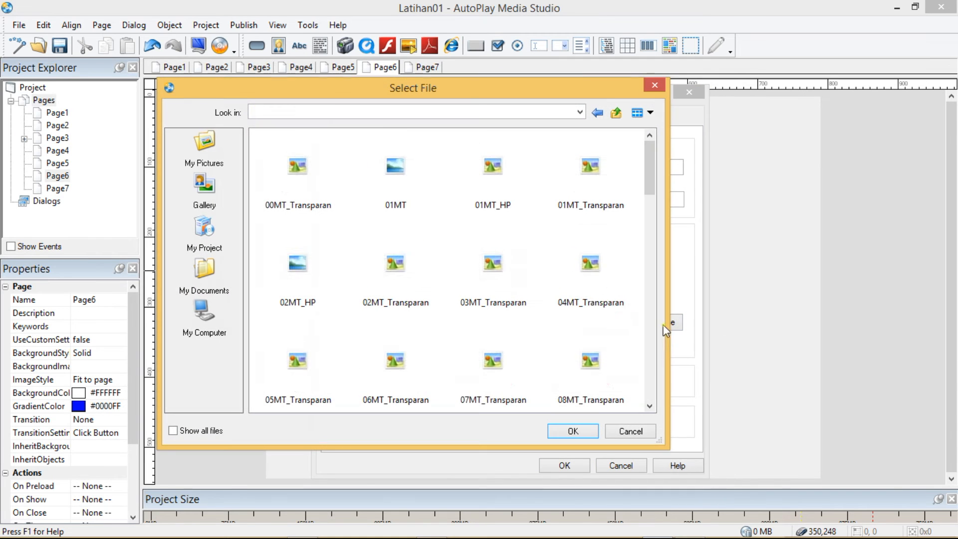
{"action": "left_click_drag", "start_coordinate": [649, 166], "coordinate": [659, 325]}
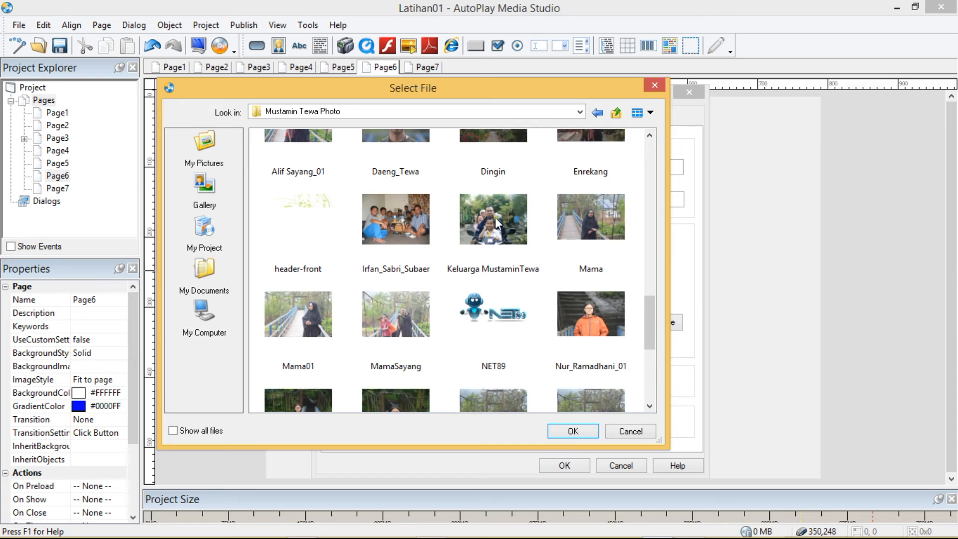
{"action": "double_click", "coordinate": [495, 217]}
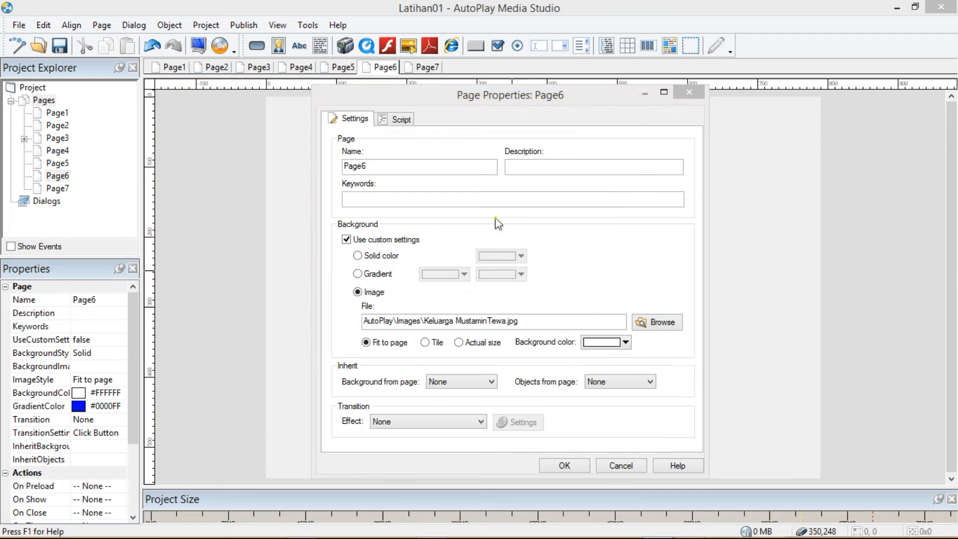
{"action": "left_click", "coordinate": [564, 465]}
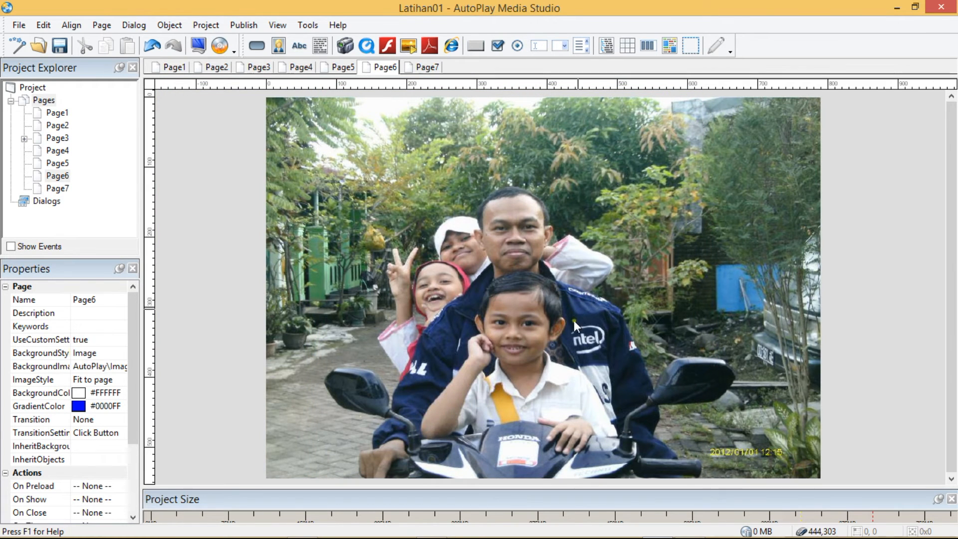
Change the display style of Page6's background image to Tile.
{"action": "right_click", "coordinate": [354, 181]}
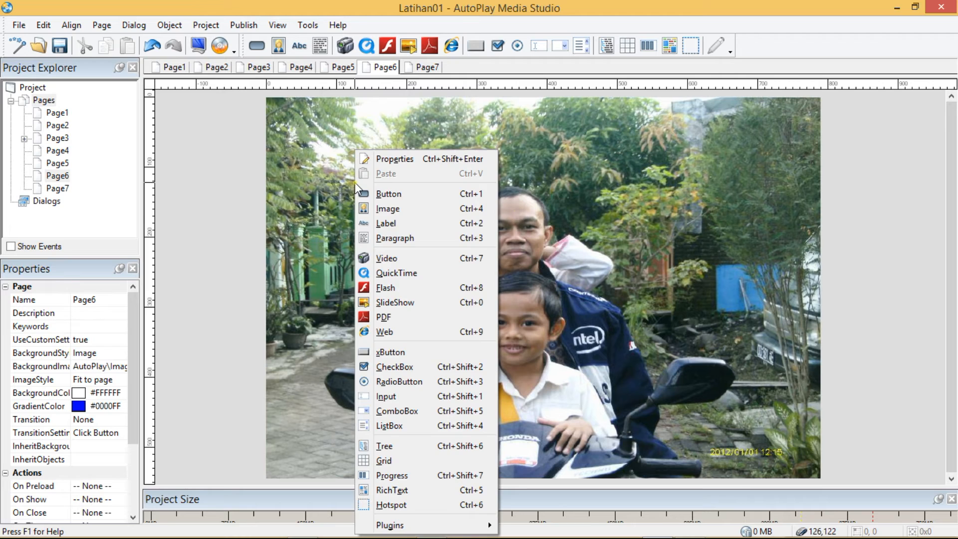
{"action": "left_click", "coordinate": [405, 160]}
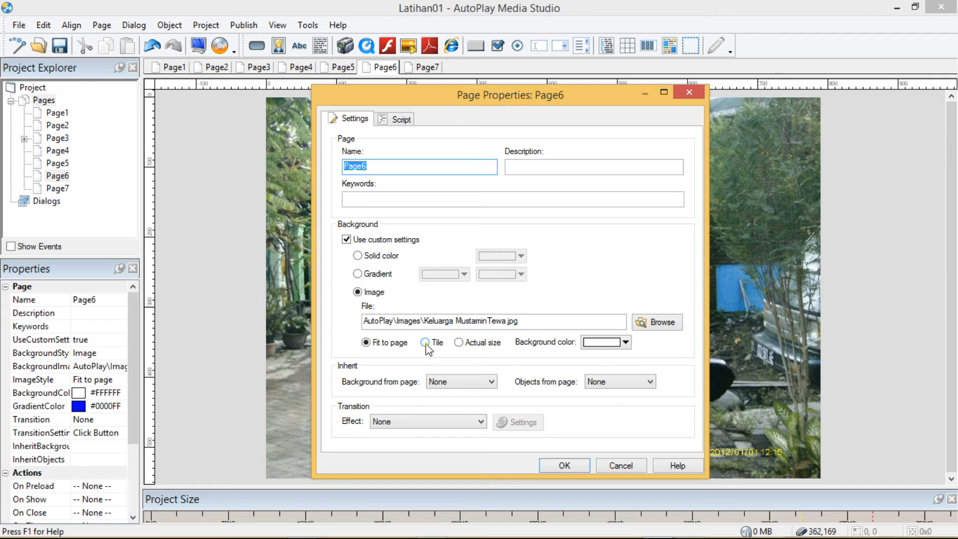
{"action": "left_click_drag", "start_coordinate": [503, 98], "coordinate": [136, 183]}
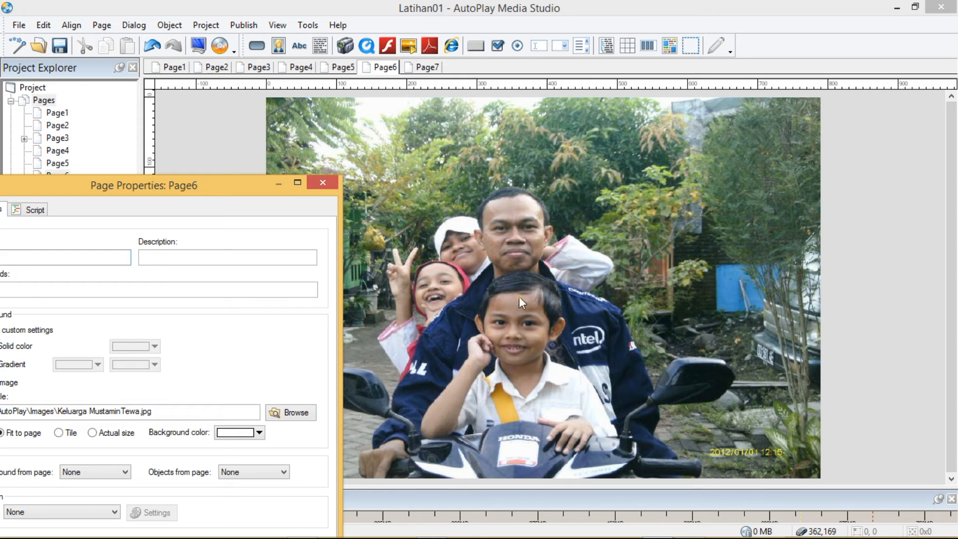
{"action": "left_click_drag", "start_coordinate": [181, 194], "coordinate": [267, 88]}
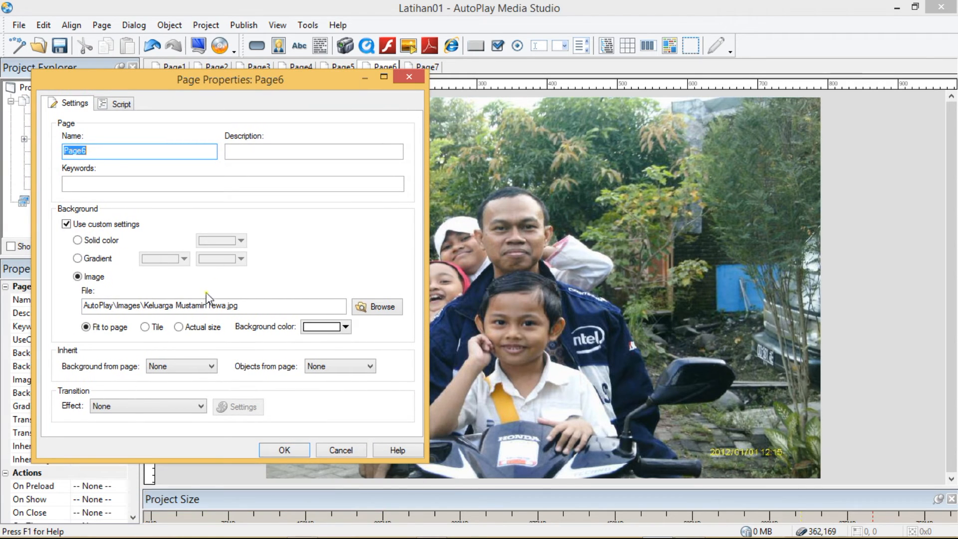
{"action": "left_click", "coordinate": [145, 328]}
{"action": "left_click", "coordinate": [284, 450]}
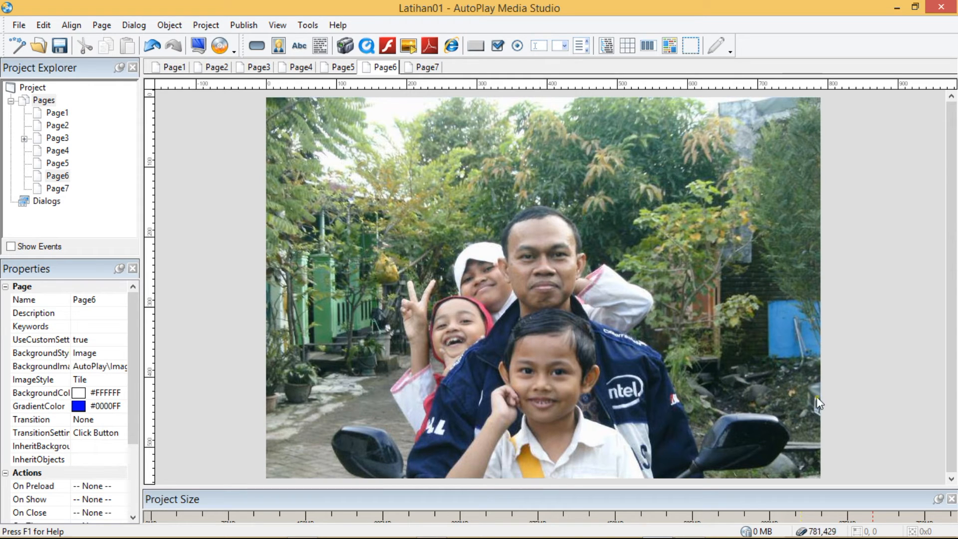
Set Page6's background image back to Fit to page.
{"action": "right_click", "coordinate": [324, 163]}
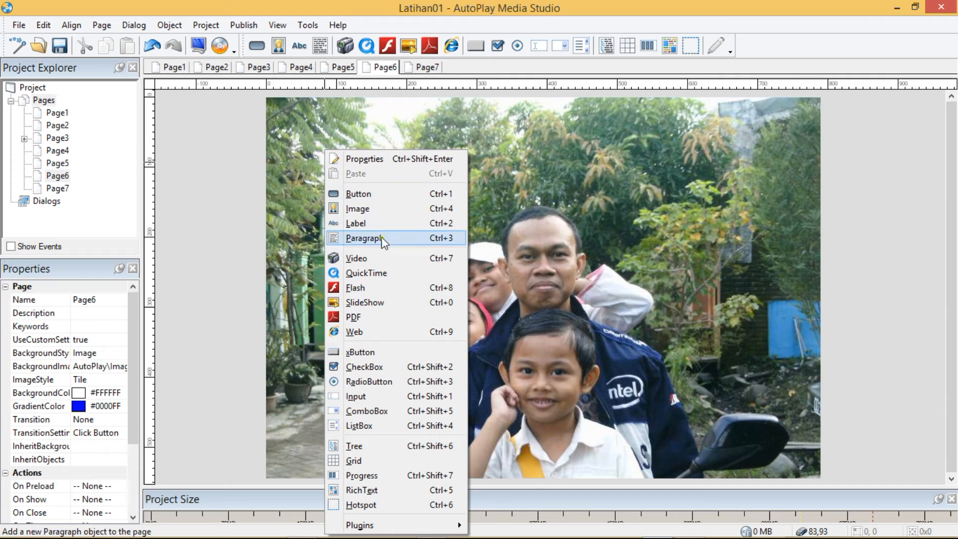
{"action": "left_click", "coordinate": [368, 160]}
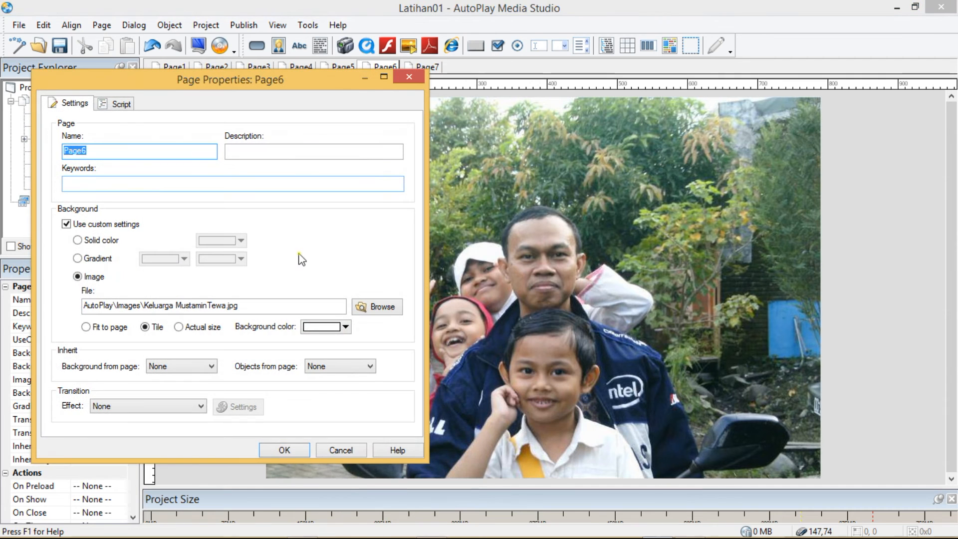
{"action": "left_click", "coordinate": [86, 327]}
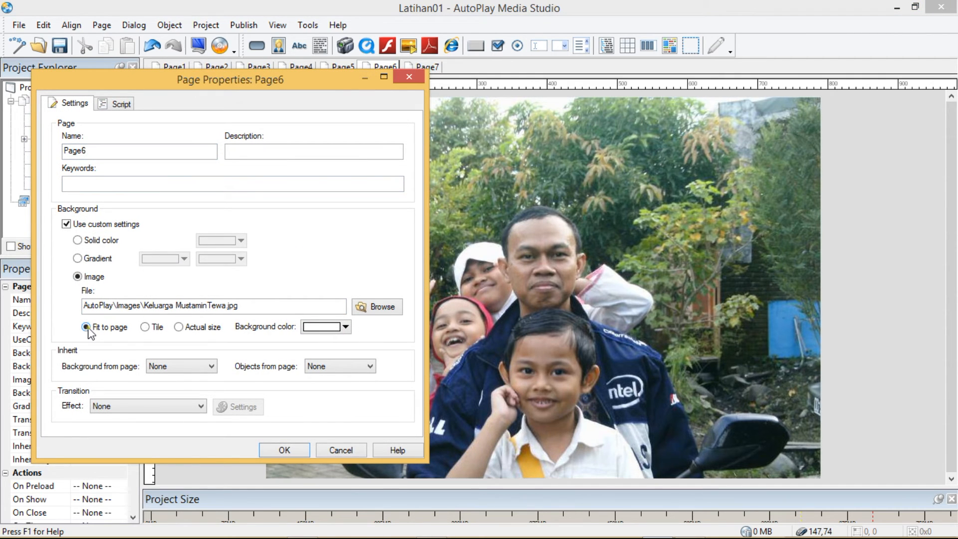
{"action": "left_click", "coordinate": [274, 447]}
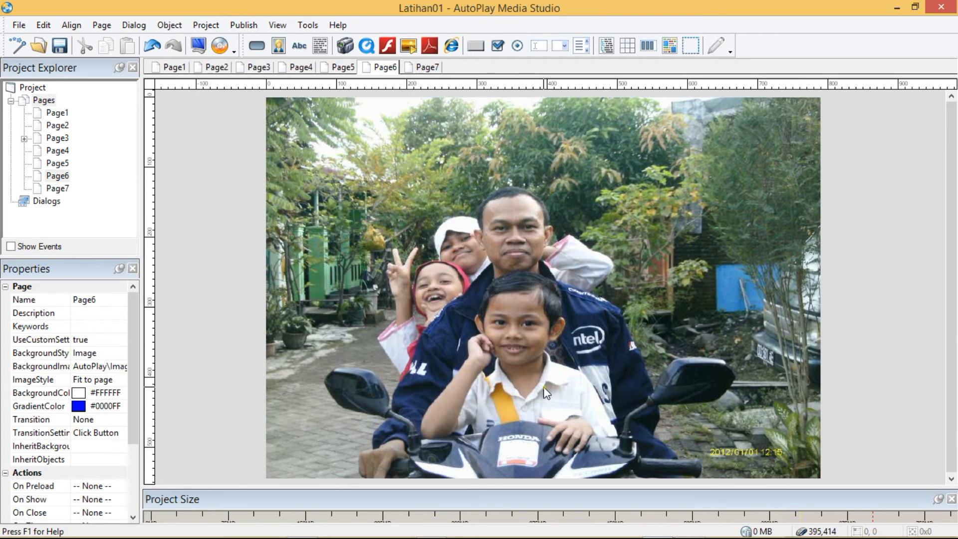
Switch Page6's background image to the Tile style again.
{"action": "right_click", "coordinate": [305, 160]}
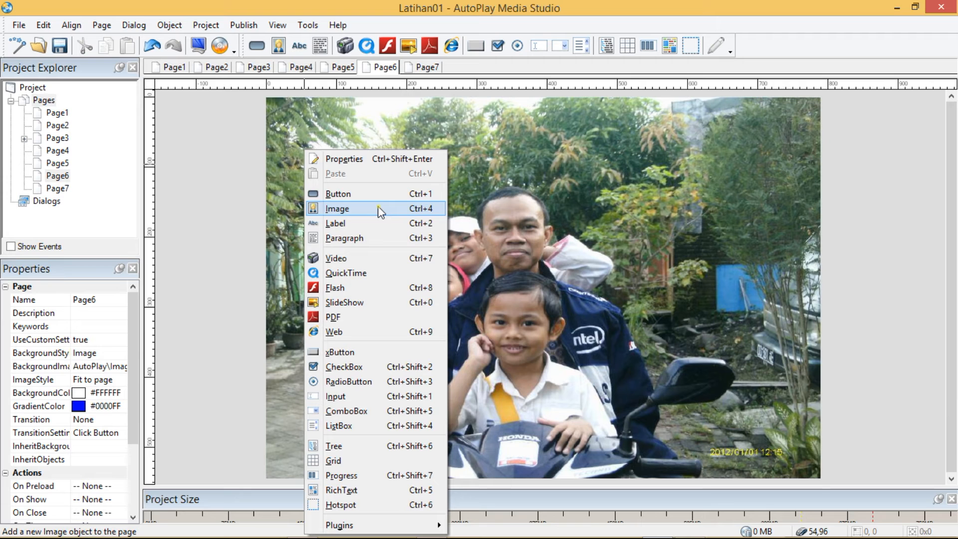
{"action": "left_click", "coordinate": [367, 160]}
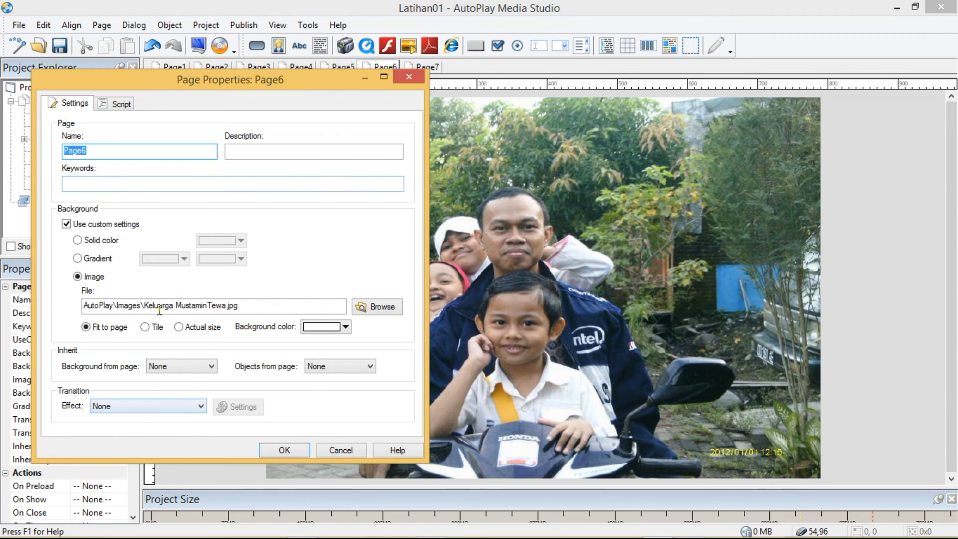
{"action": "left_click", "coordinate": [145, 327]}
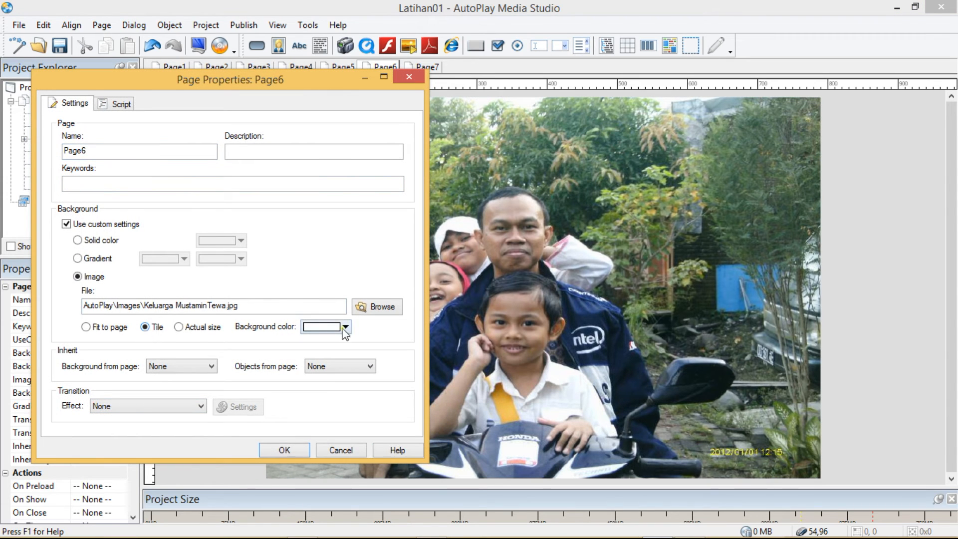
{"action": "left_click", "coordinate": [288, 451]}
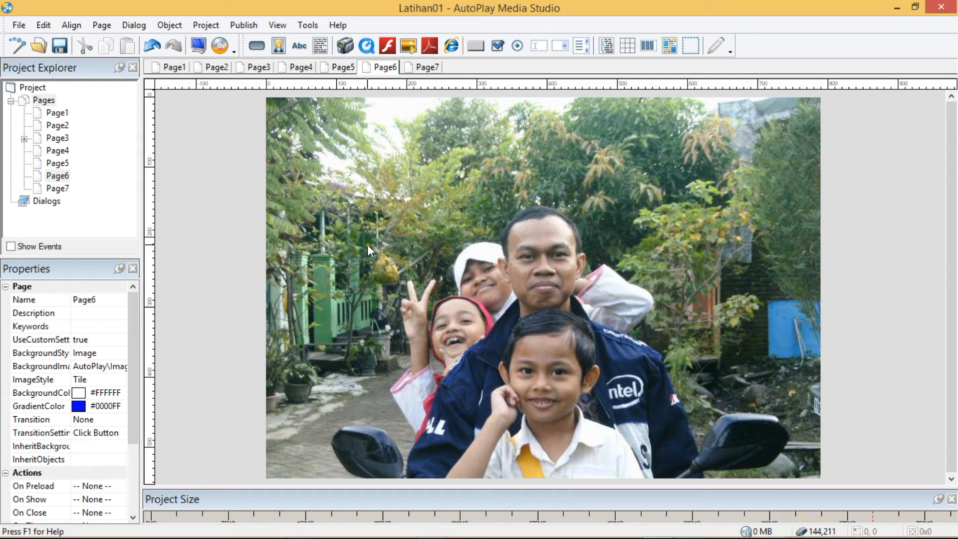
Set Page6's background image to display at Actual size.
{"action": "right_click", "coordinate": [309, 167]}
{"action": "left_click", "coordinate": [339, 161]}
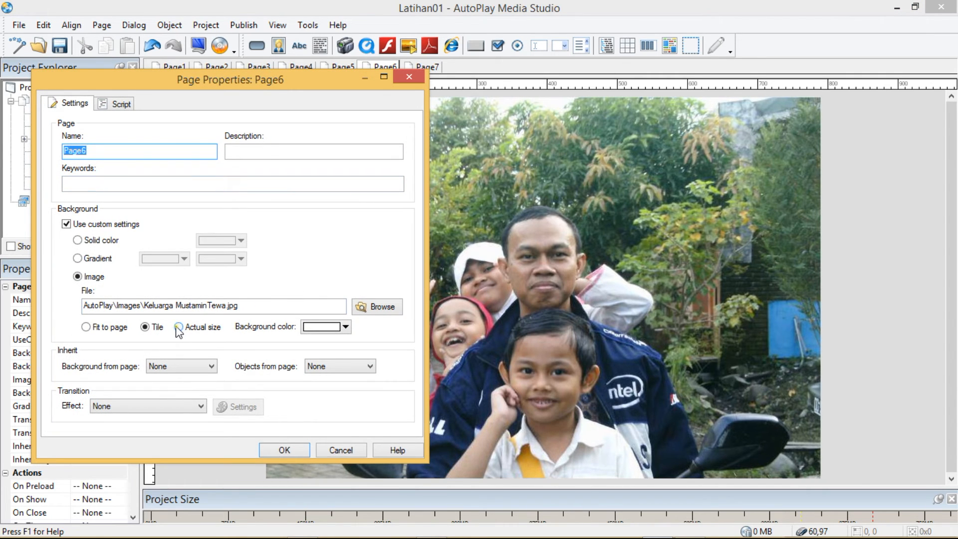
{"action": "left_click", "coordinate": [178, 327]}
{"action": "left_click", "coordinate": [303, 450]}
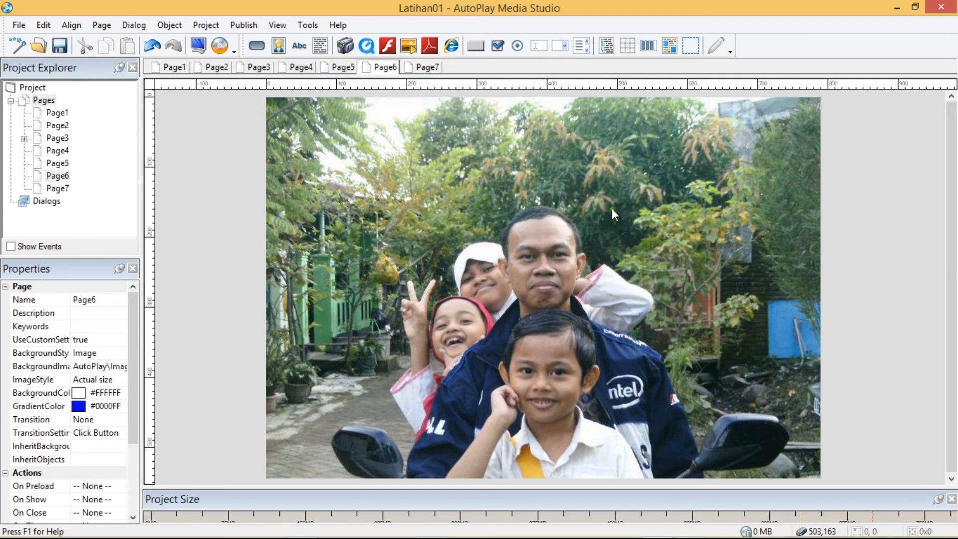
Review the background settings in Page6's page properties and accept them without changes.
{"action": "right_click", "coordinate": [306, 150]}
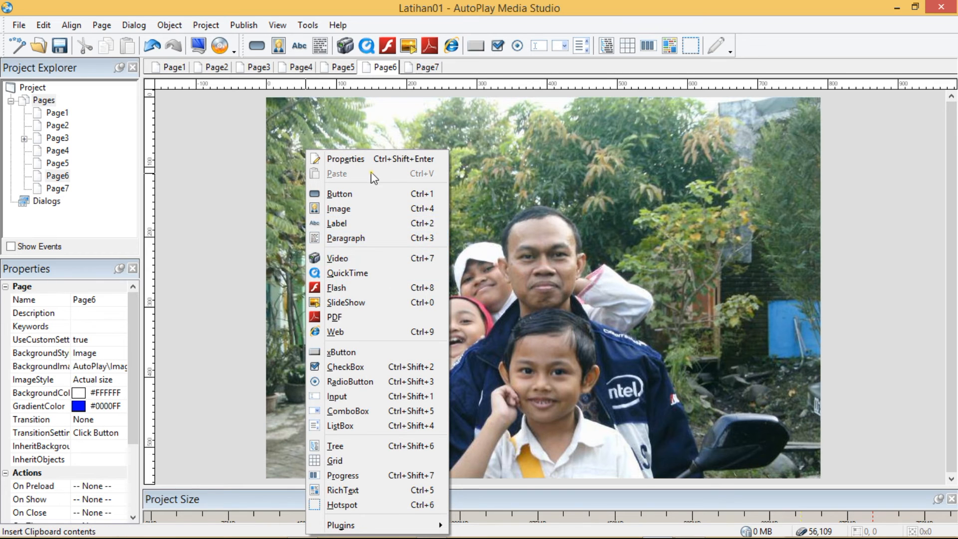
{"action": "left_click", "coordinate": [366, 159]}
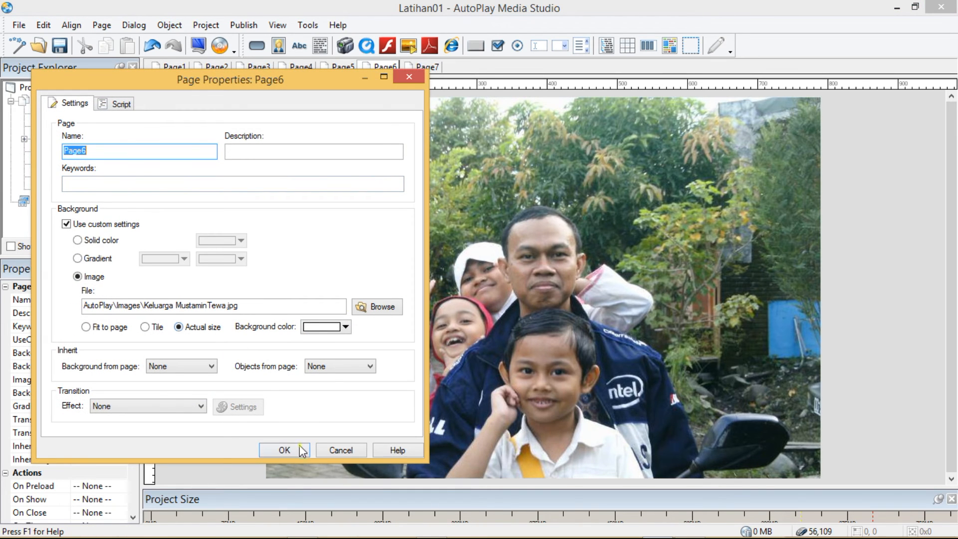
{"action": "left_click", "coordinate": [287, 450]}
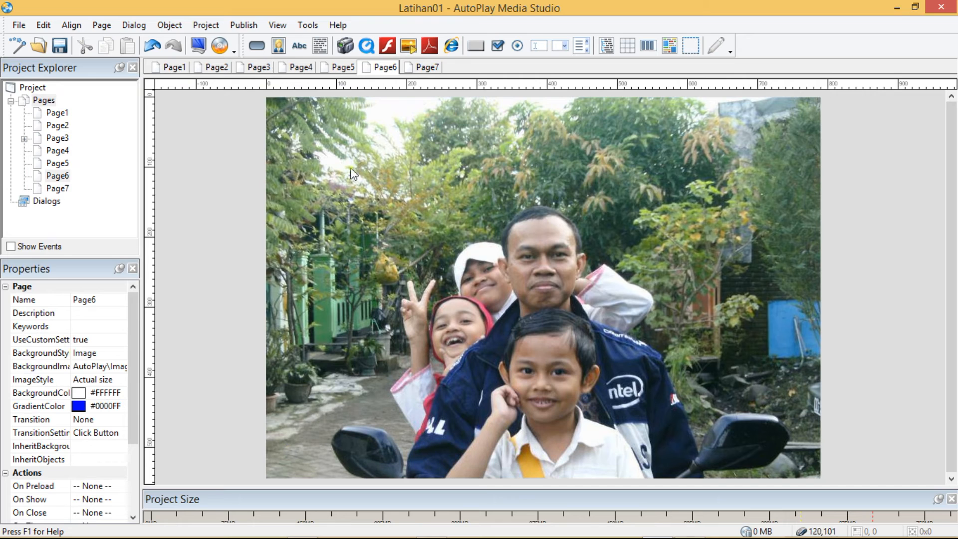
Replace Page6's background image with 19MT_Transparan.png from the Mustamin Tewa Photo folder.
{"action": "right_click", "coordinate": [332, 169]}
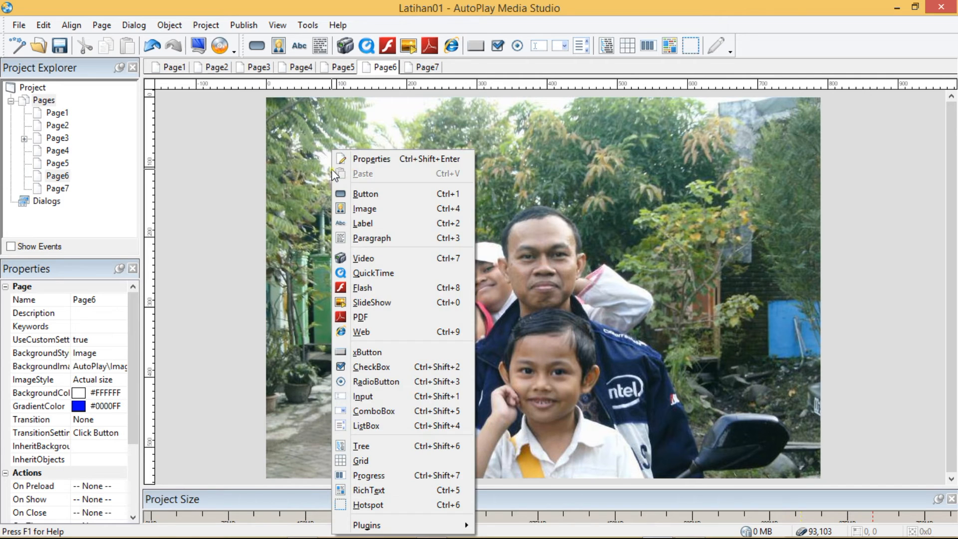
{"action": "left_click", "coordinate": [363, 160]}
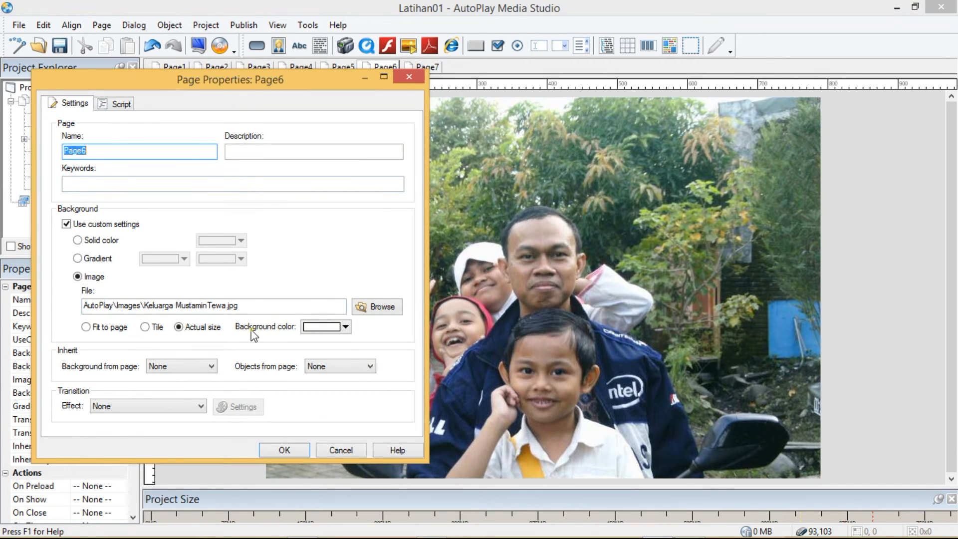
{"action": "left_click", "coordinate": [347, 327]}
{"action": "left_click", "coordinate": [347, 327]}
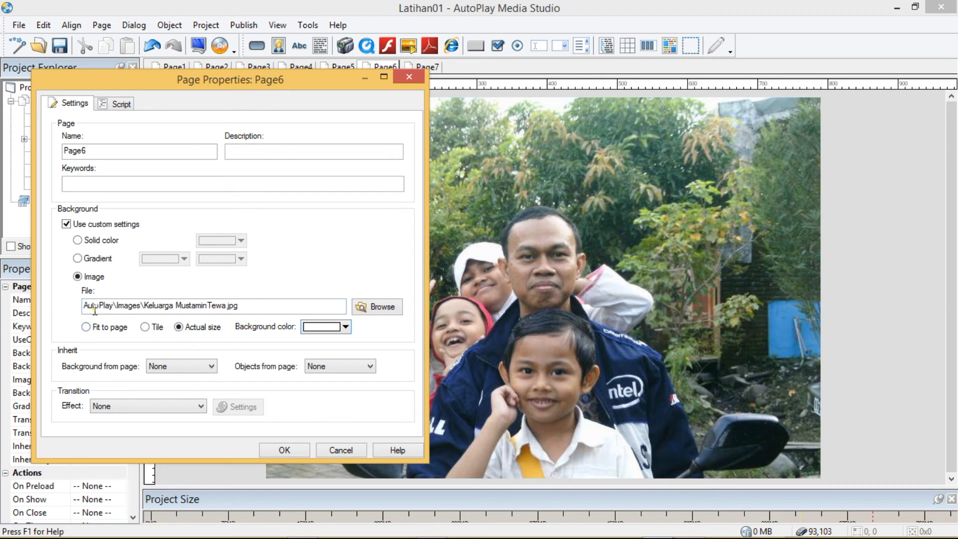
{"action": "left_click", "coordinate": [380, 308]}
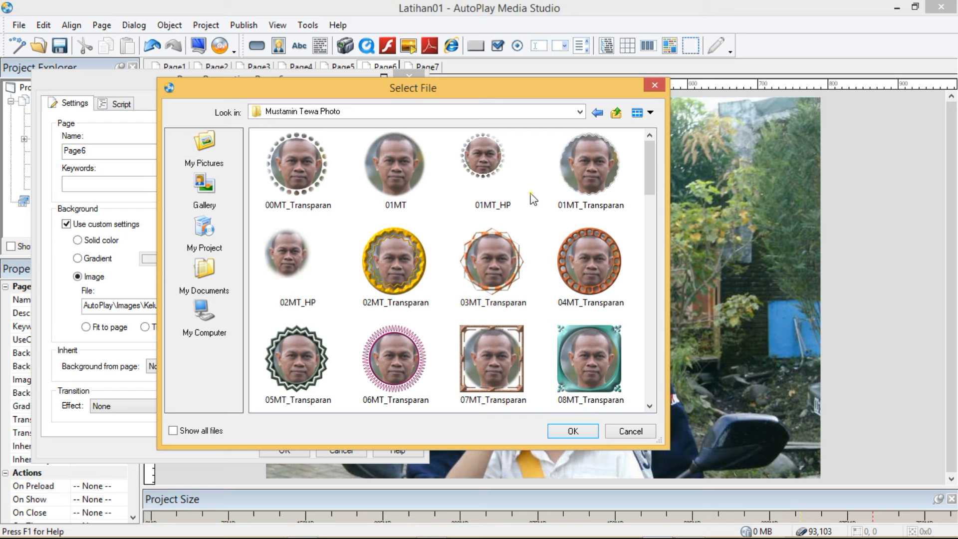
{"action": "left_click_drag", "start_coordinate": [649, 182], "coordinate": [653, 254]}
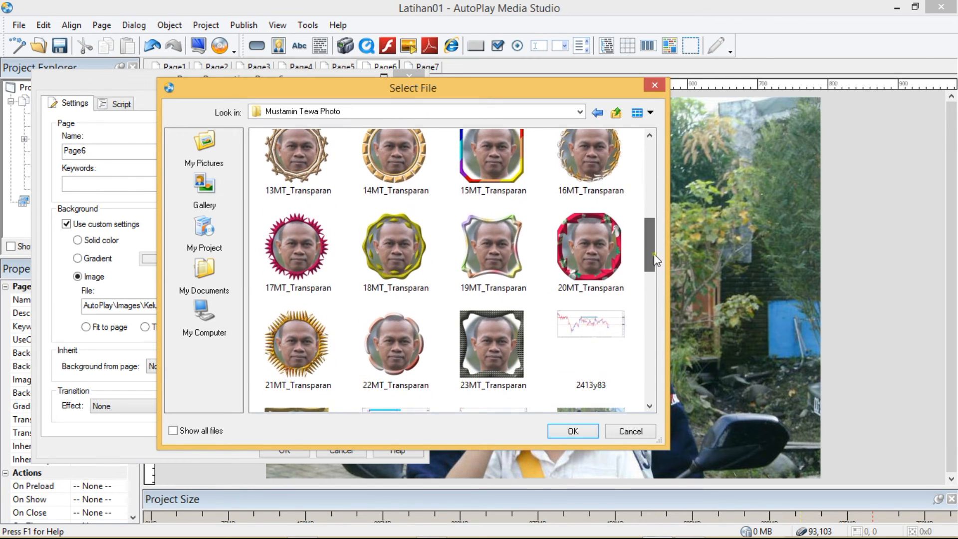
{"action": "double_click", "coordinate": [496, 247]}
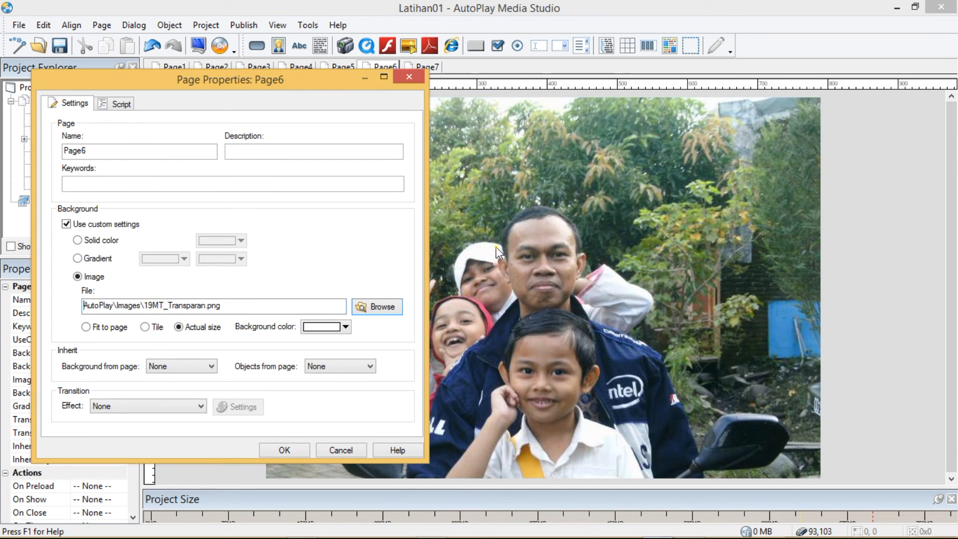
{"action": "left_click", "coordinate": [284, 449]}
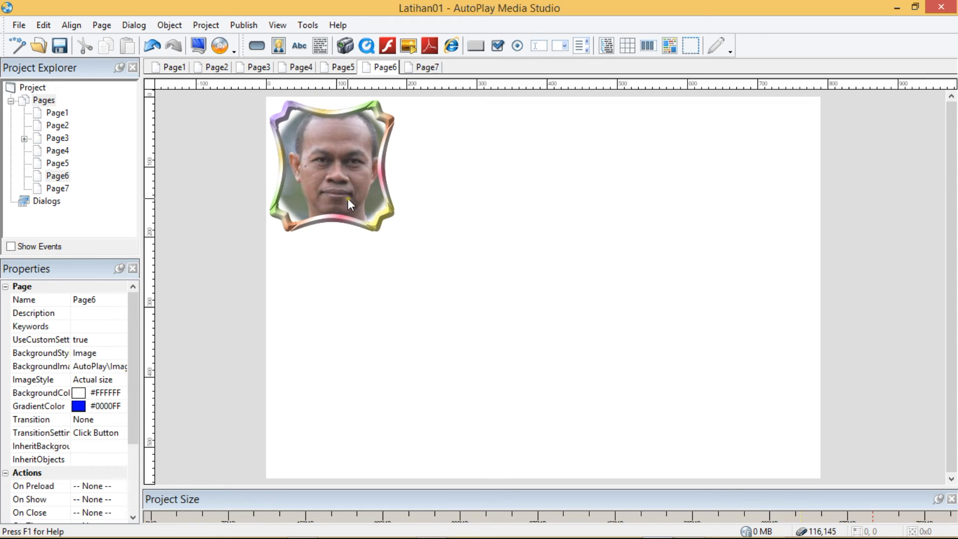
Switch Page6's new background image, 19MT_Transparan.png, to the Tile style.
{"action": "right_click", "coordinate": [427, 221]}
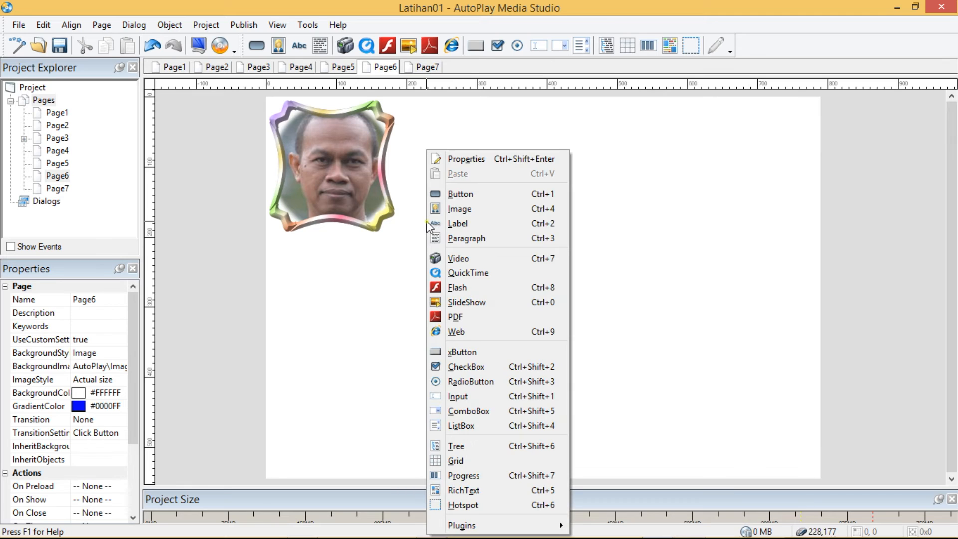
{"action": "left_click", "coordinate": [474, 161]}
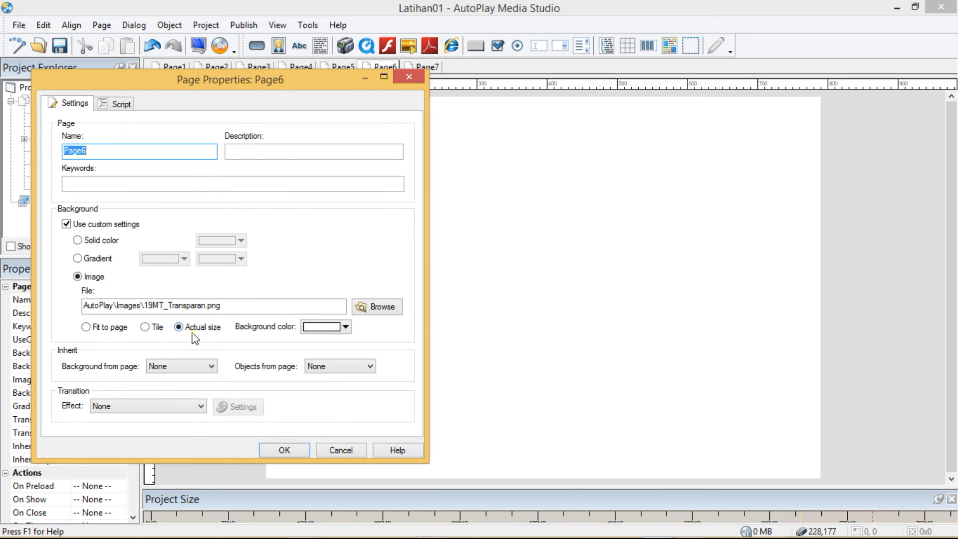
{"action": "left_click_drag", "start_coordinate": [223, 85], "coordinate": [671, 98]}
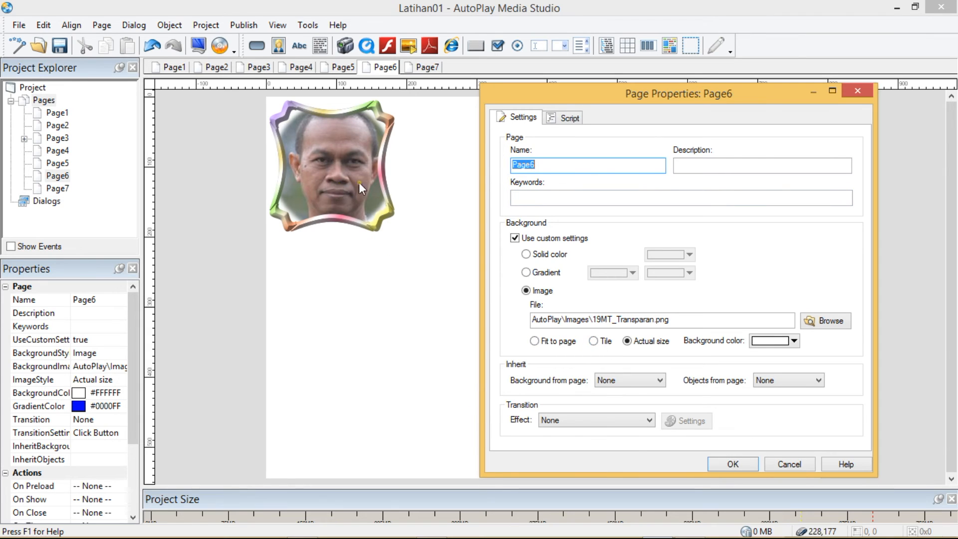
{"action": "left_click", "coordinate": [593, 341]}
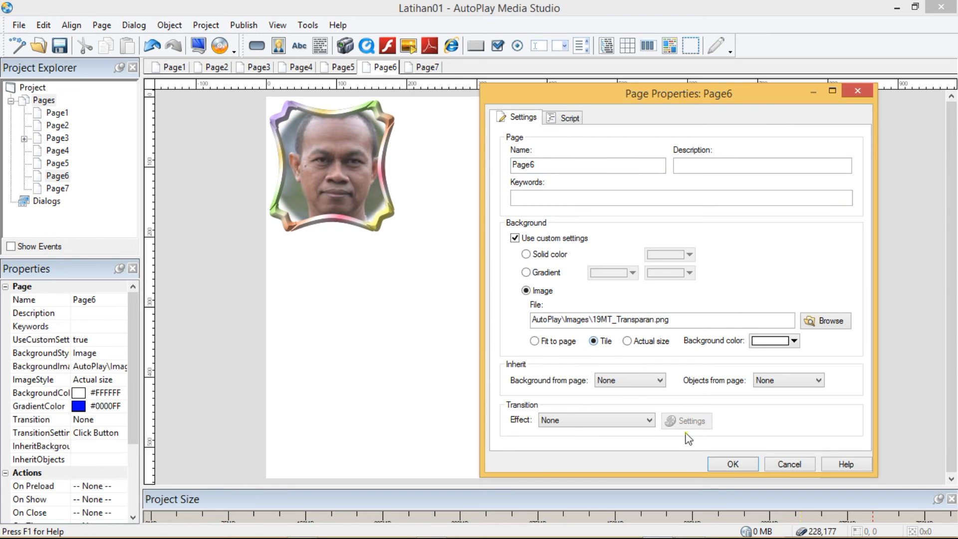
{"action": "left_click", "coordinate": [720, 464]}
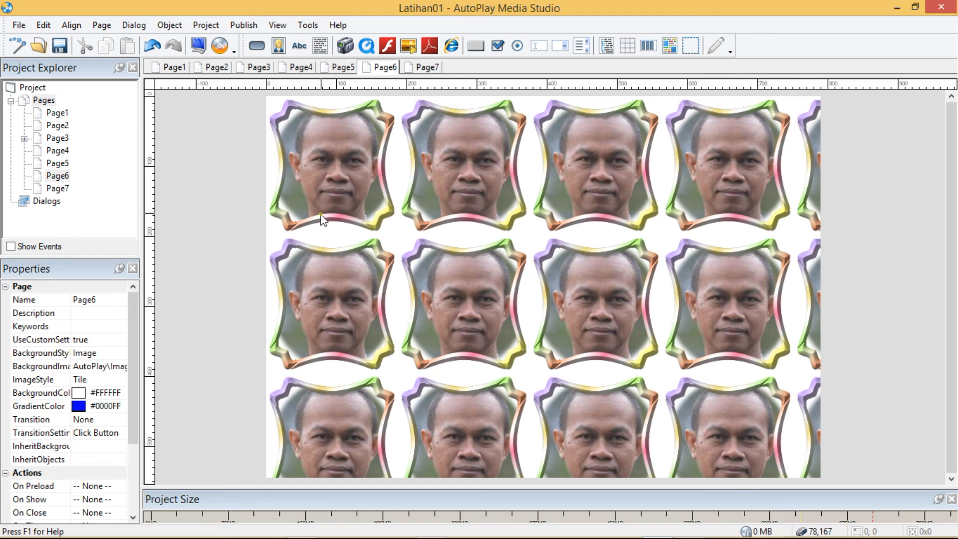
Set Page6's 19MT_Transparan.png background image to Fit to page.
{"action": "right_click", "coordinate": [389, 239]}
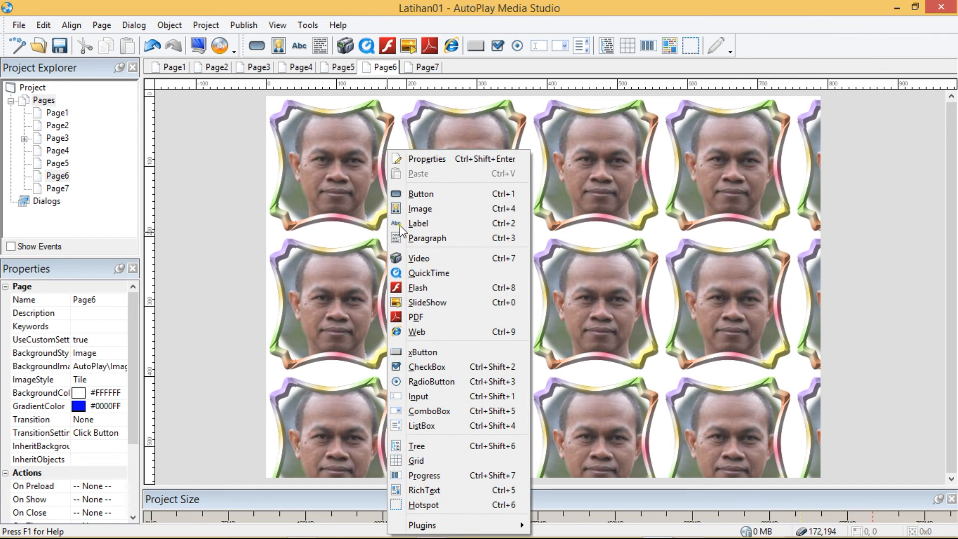
{"action": "left_click", "coordinate": [432, 160]}
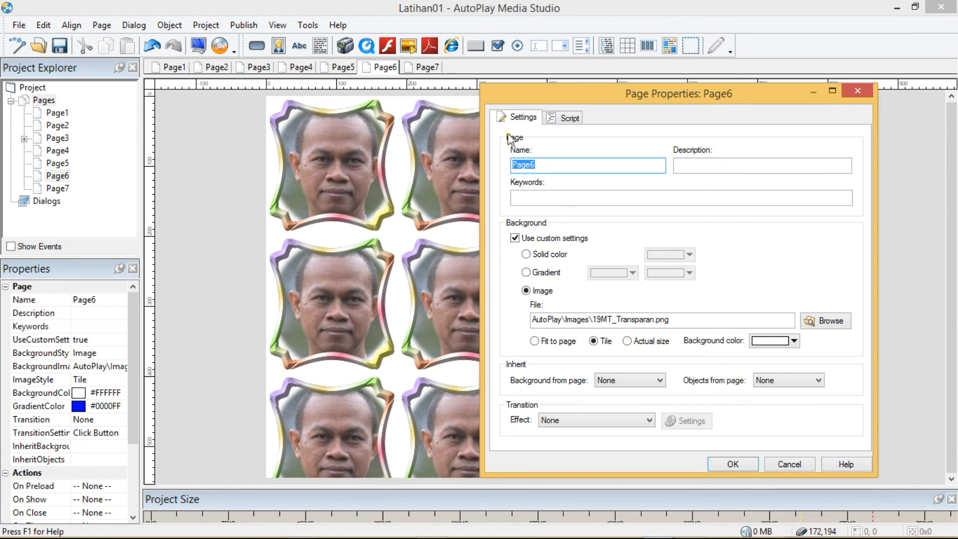
{"action": "left_click", "coordinate": [539, 341]}
{"action": "left_click_drag", "start_coordinate": [647, 101], "coordinate": [15, 102]}
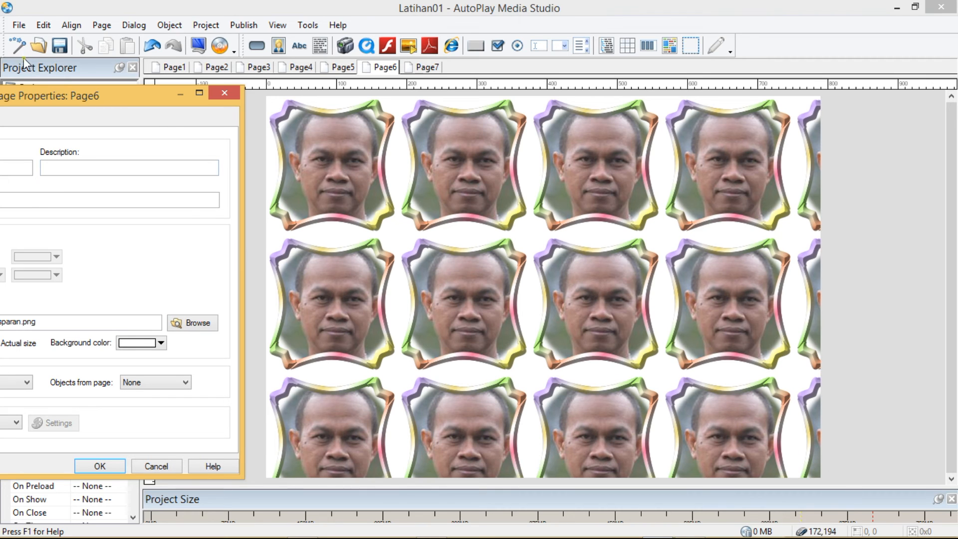
{"action": "left_click_drag", "start_coordinate": [45, 94], "coordinate": [214, 42]}
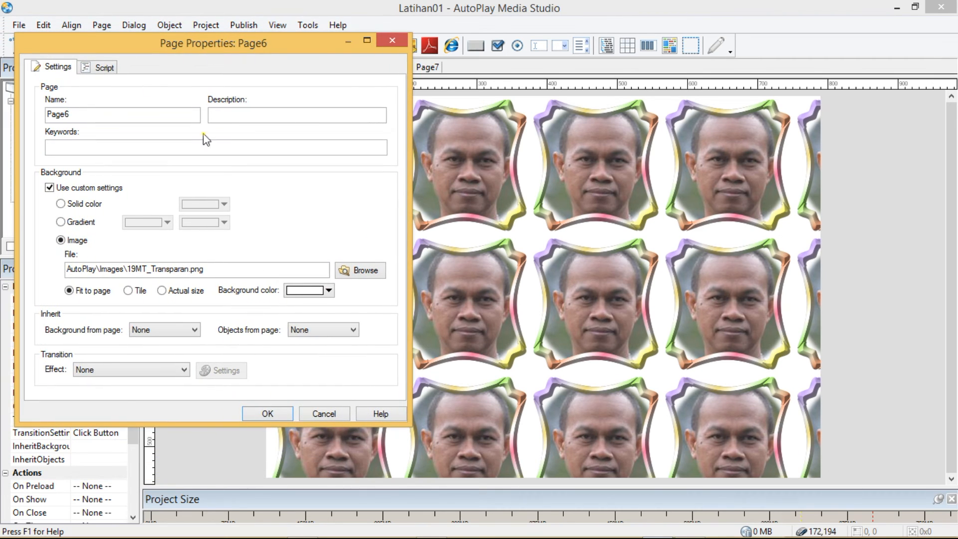
{"action": "left_click", "coordinate": [266, 411]}
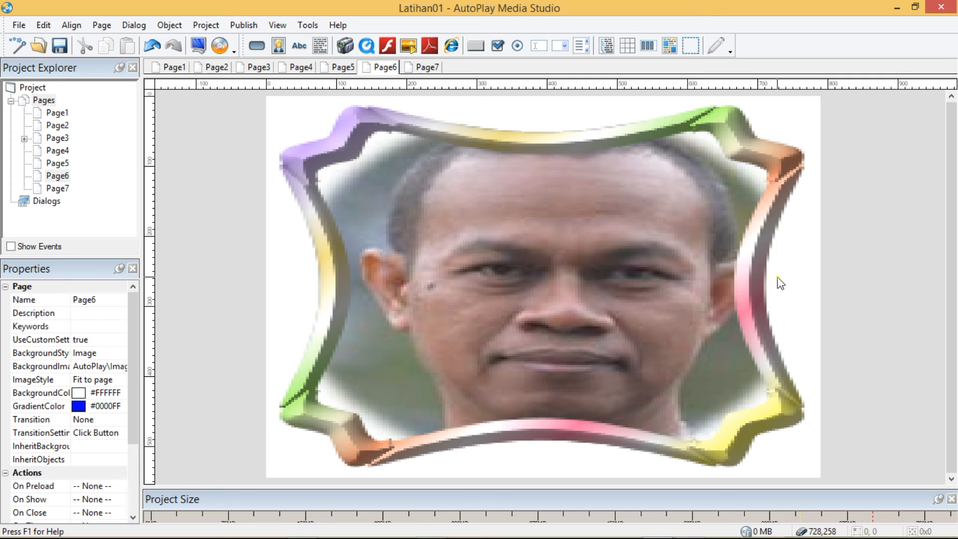
{"action": "right_click", "coordinate": [486, 210]}
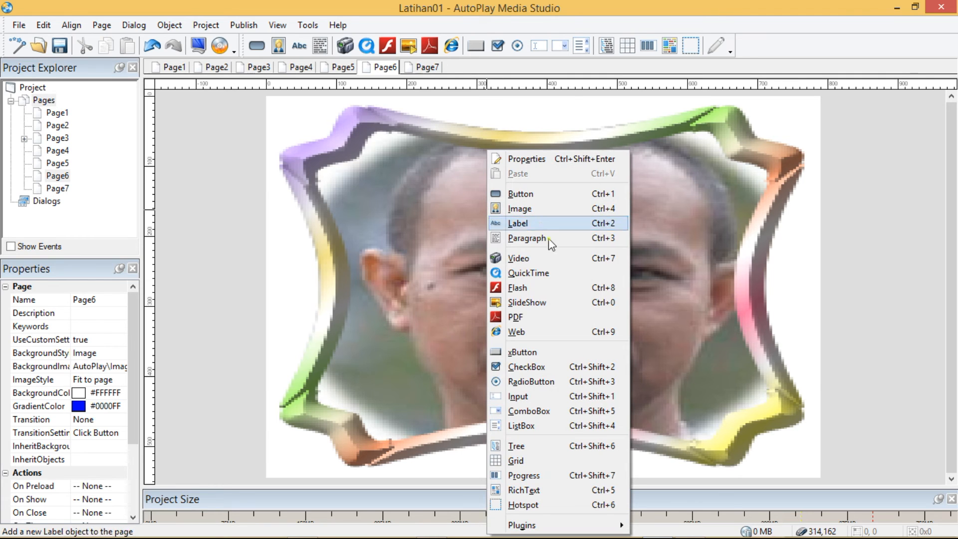
{"action": "left_click", "coordinate": [293, 242]}
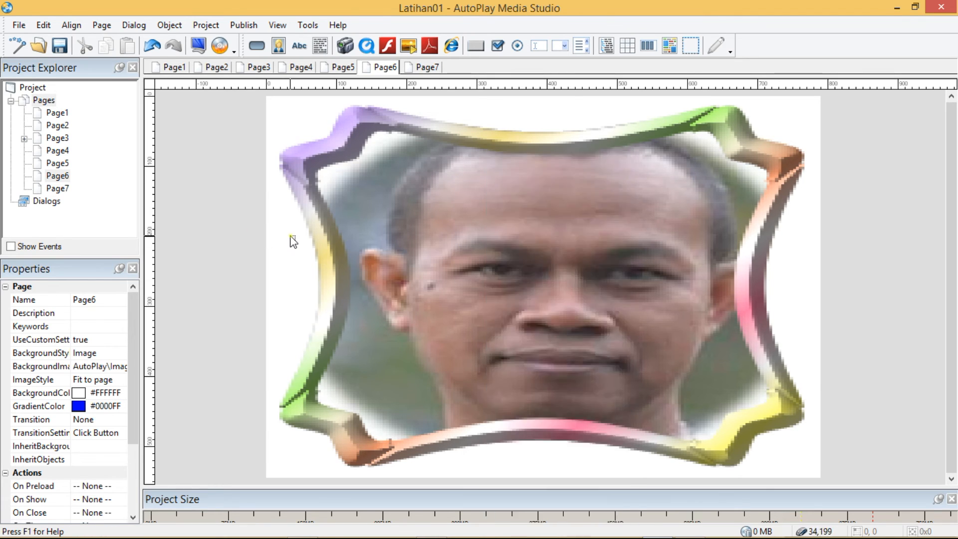
Go through Page5, Page4, Page3, Page2 and Page1 in turn to compare their backgrounds and objects.
{"action": "left_click", "coordinate": [57, 165]}
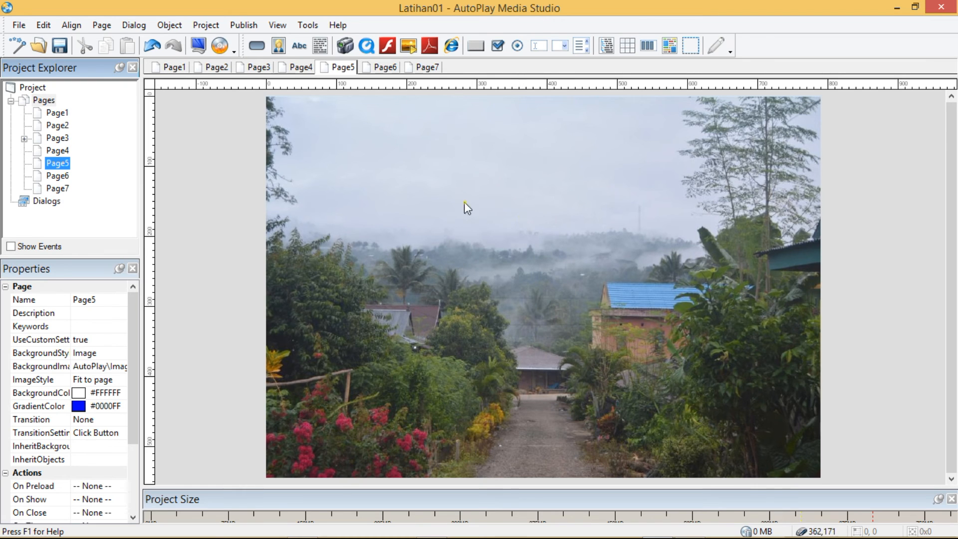
{"action": "left_click", "coordinate": [62, 151]}
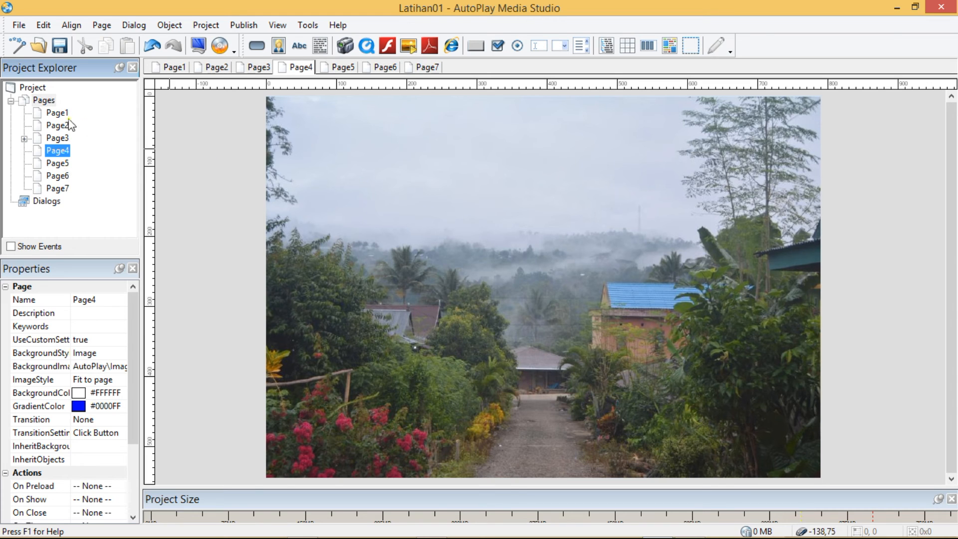
{"action": "left_click", "coordinate": [63, 138]}
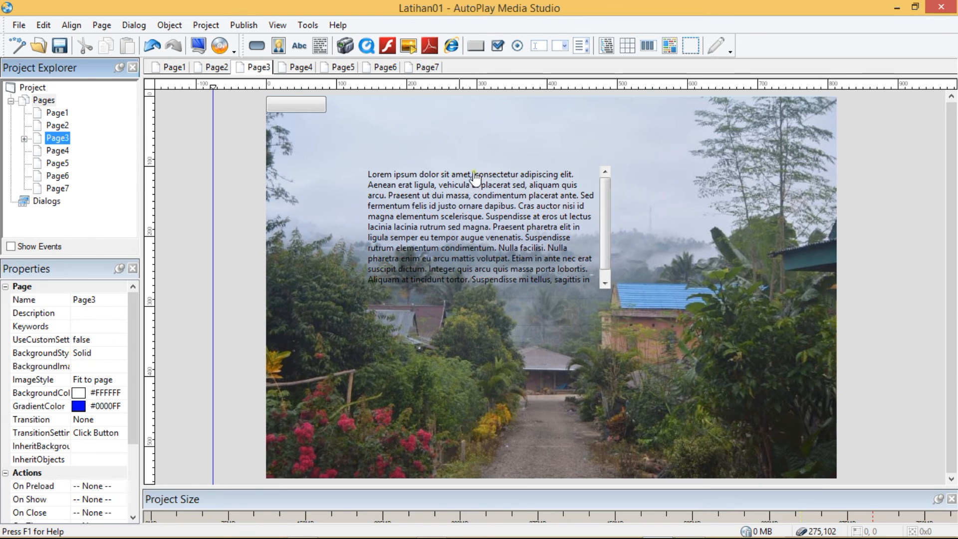
{"action": "left_click", "coordinate": [768, 176]}
{"action": "mouse_move", "coordinate": [692, 162]}
{"action": "left_mouse_down"}
{"action": "mouse_move", "coordinate": [688, 172]}
{"action": "mouse_move", "coordinate": [688, 160]}
{"action": "left_mouse_up"}
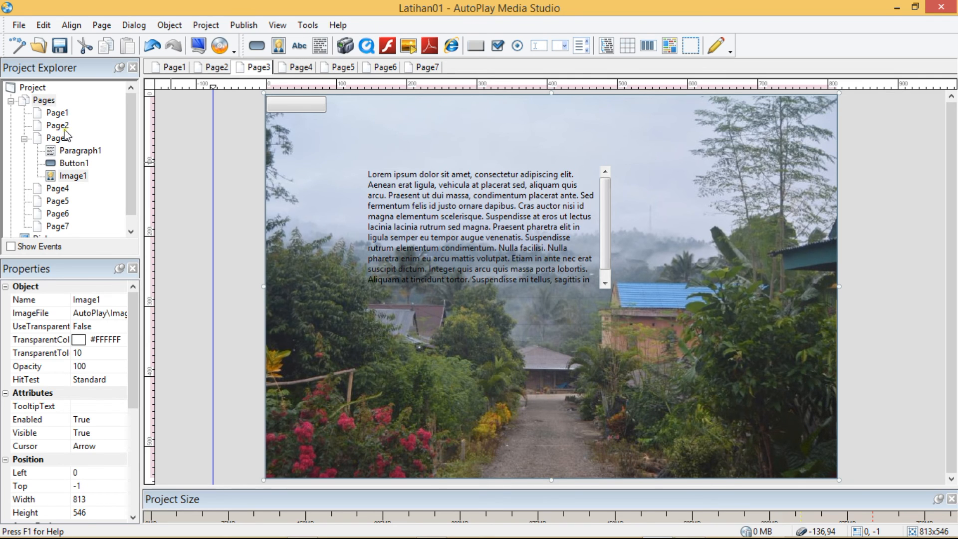
{"action": "left_click", "coordinate": [58, 126]}
{"action": "left_click_drag", "start_coordinate": [612, 180], "coordinate": [628, 183]}
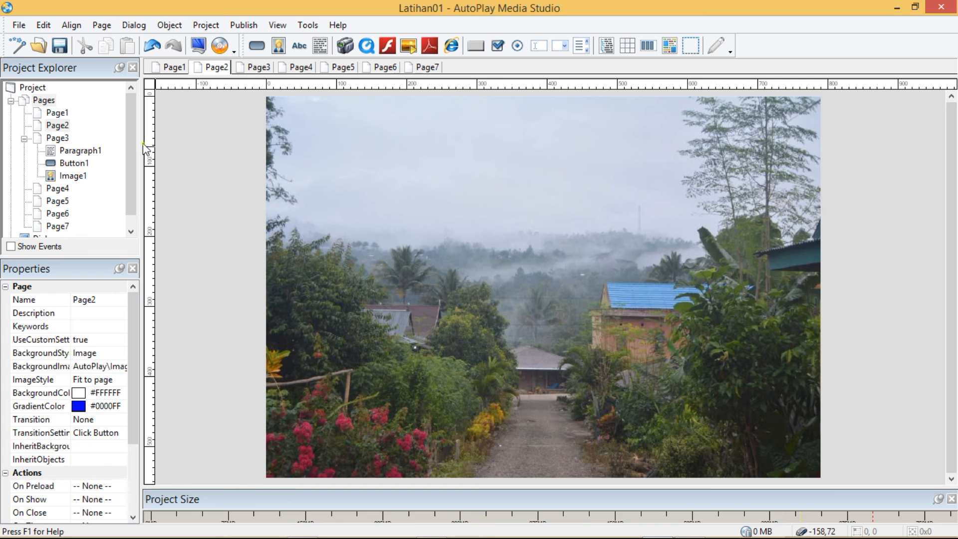
{"action": "left_click", "coordinate": [57, 113]}
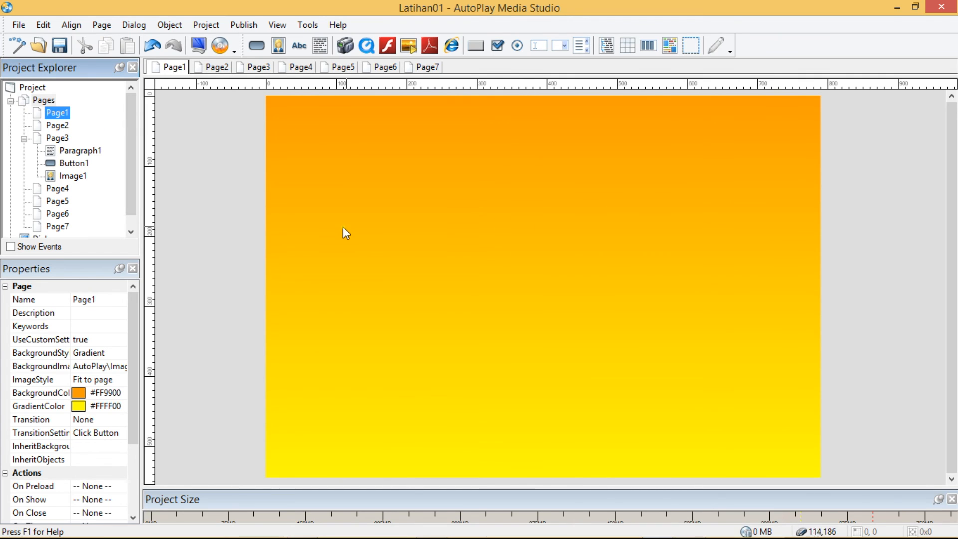
{"action": "left_click_drag", "start_coordinate": [131, 175], "coordinate": [132, 201]}
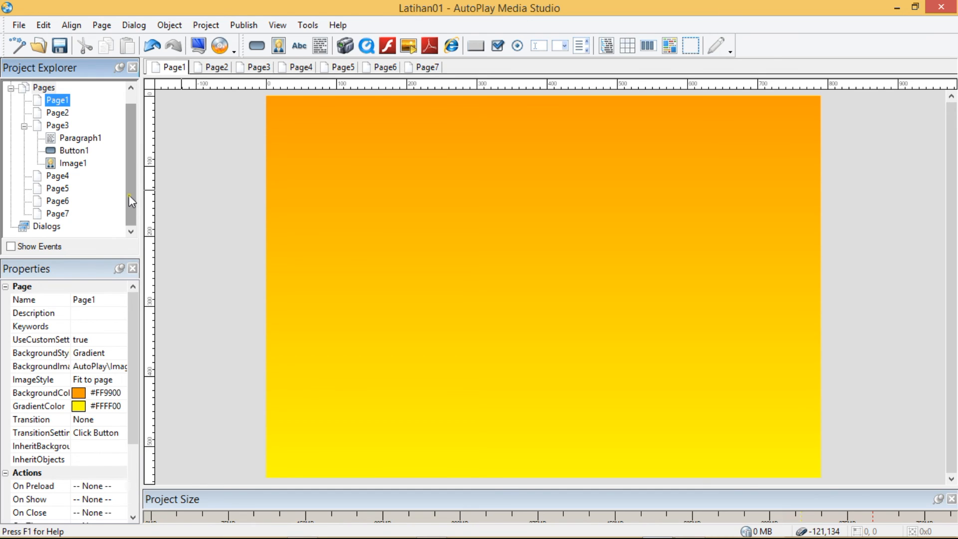
Review Page2's background settings in its page properties without changing them, and collapse Page3's object list in the project tree.
{"action": "left_click", "coordinate": [59, 114]}
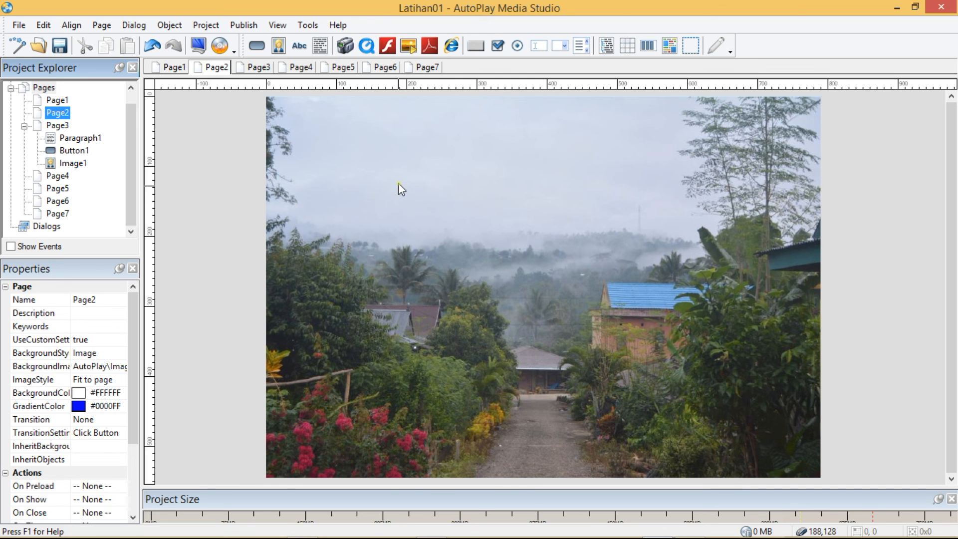
{"action": "right_click", "coordinate": [391, 171]}
{"action": "left_click", "coordinate": [447, 159]}
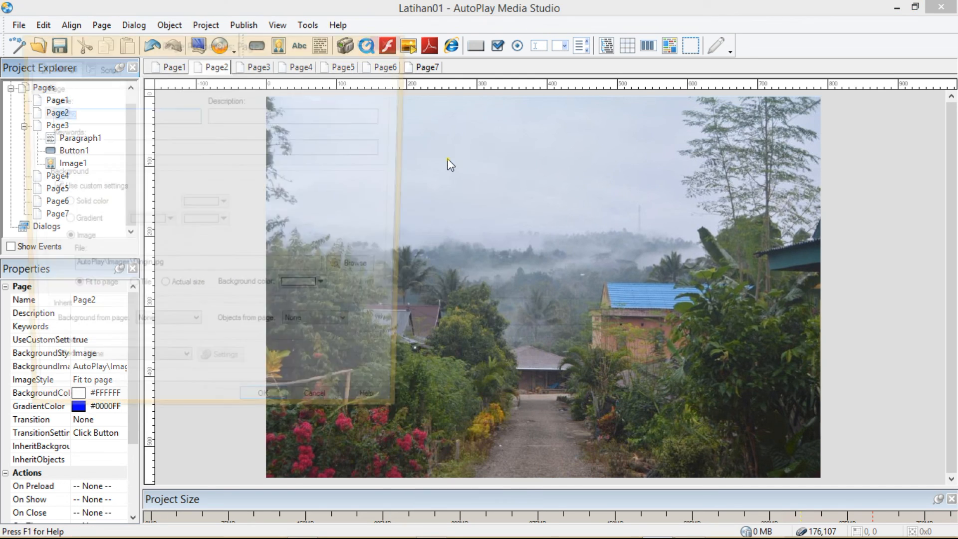
{"action": "left_click_drag", "start_coordinate": [166, 50], "coordinate": [319, 55]}
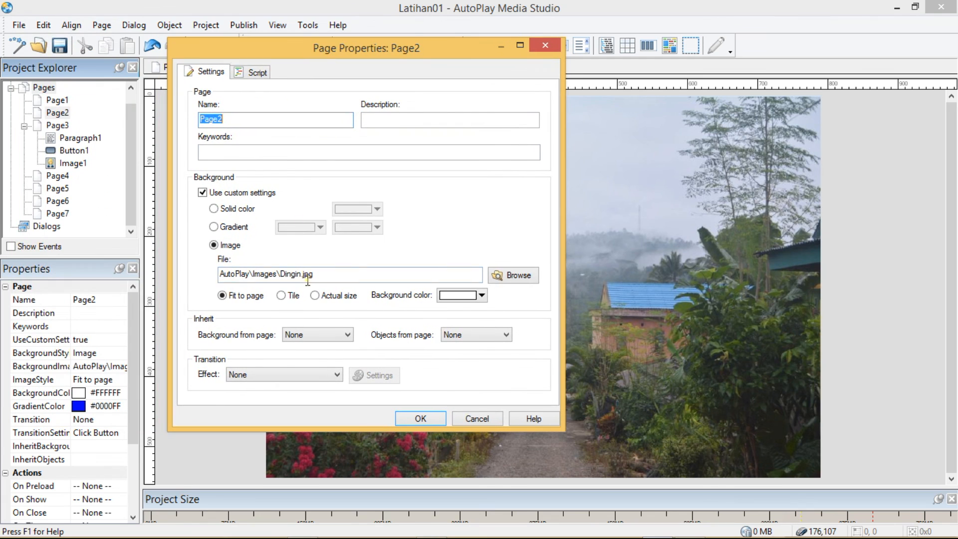
{"action": "left_click", "coordinate": [545, 45]}
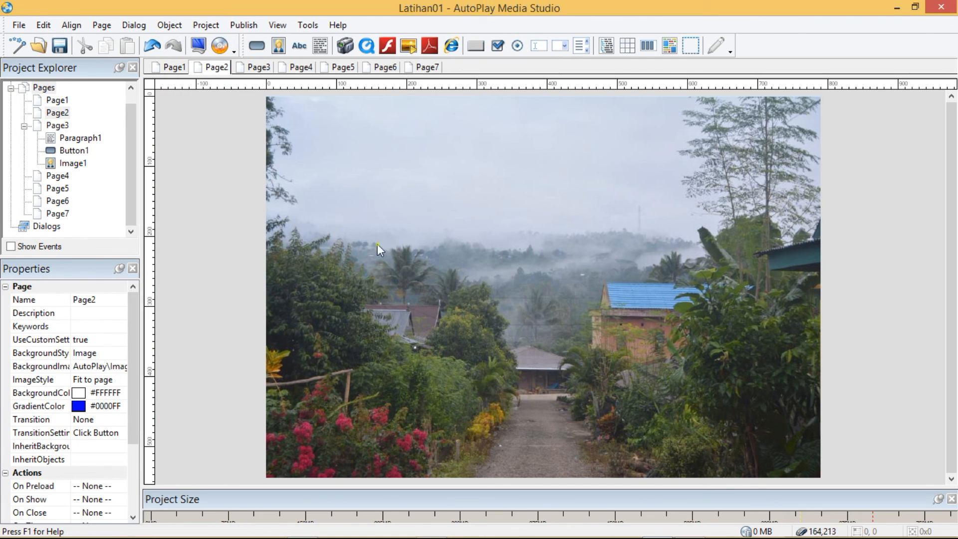
{"action": "left_click", "coordinate": [24, 125]}
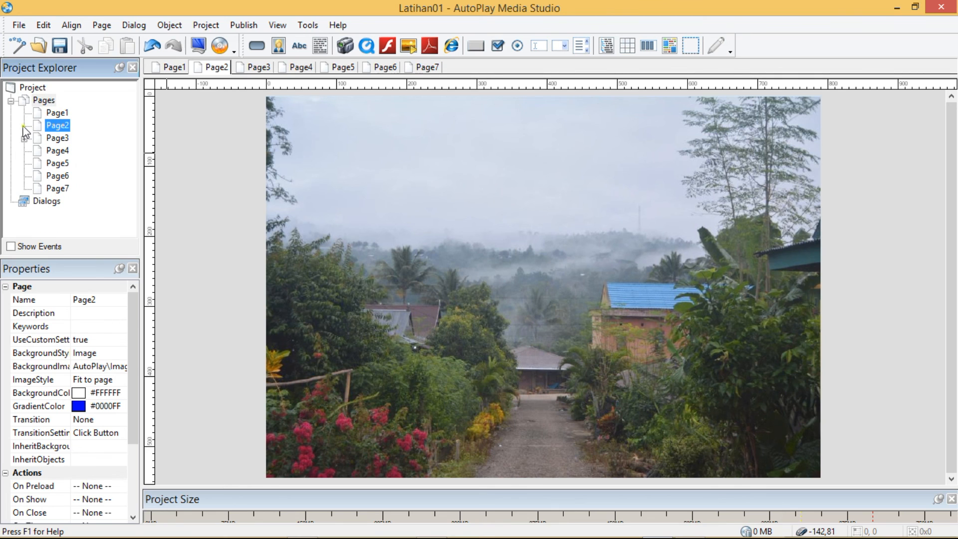
Show Page3, select all its objects together to inspect them, and clear the selection.
{"action": "left_click", "coordinate": [58, 138]}
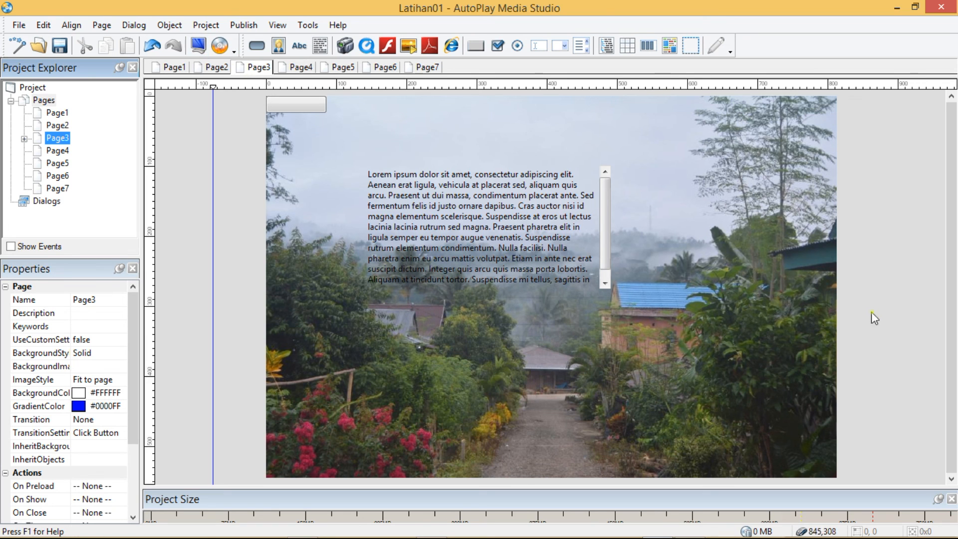
{"action": "left_click", "coordinate": [896, 332]}
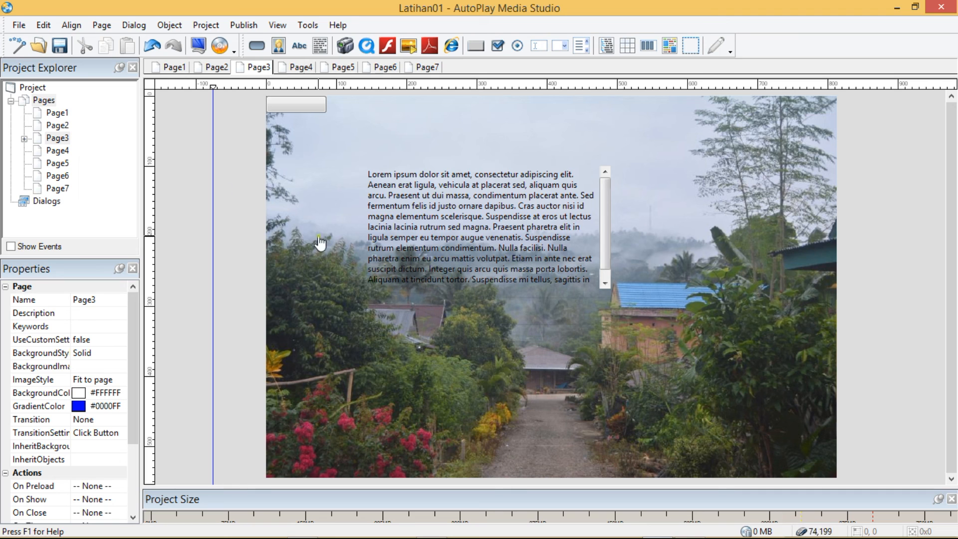
{"action": "left_click_drag", "start_coordinate": [204, 343], "coordinate": [700, 94]}
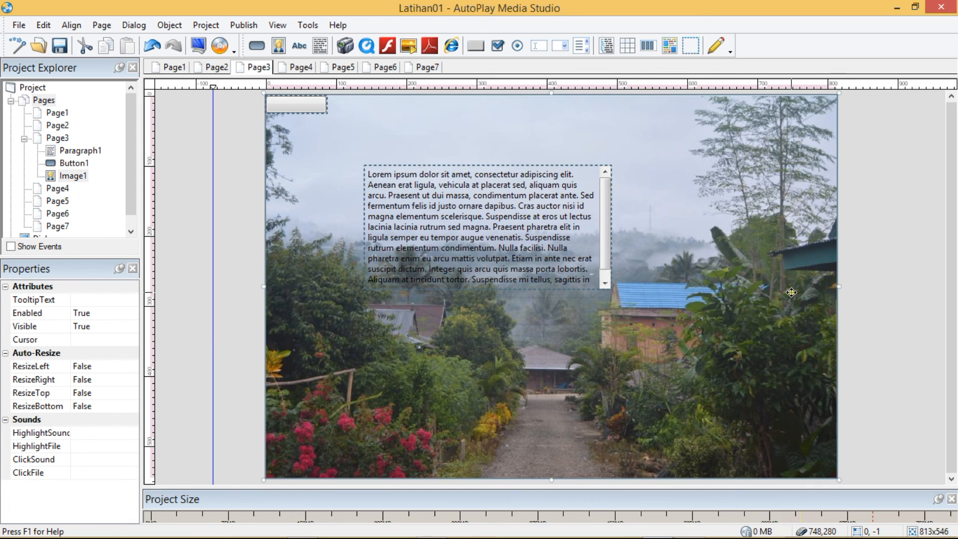
{"action": "left_click", "coordinate": [894, 225]}
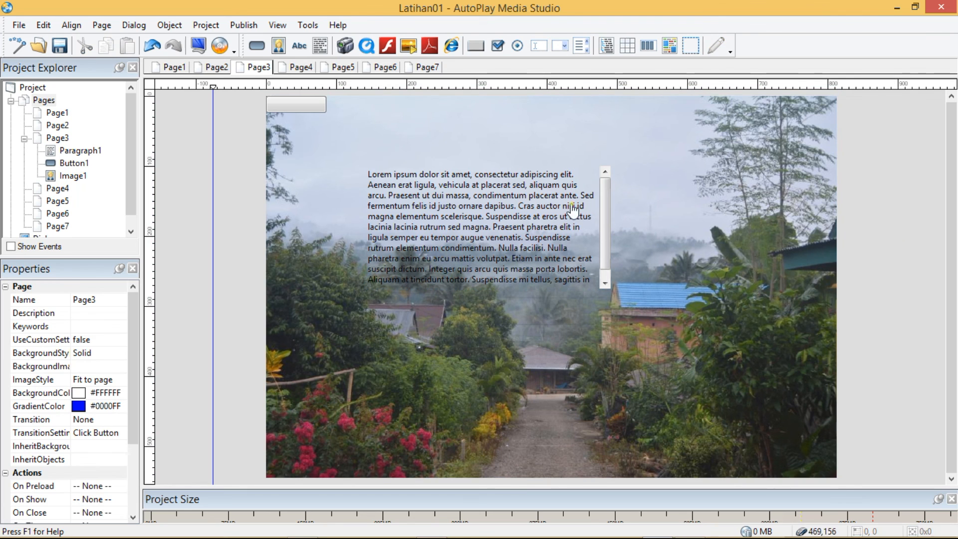
Select all of Page3's objects together once more, clear the selection, and compare the page with Page1 and Page2.
{"action": "left_click_drag", "start_coordinate": [237, 322], "coordinate": [695, 91]}
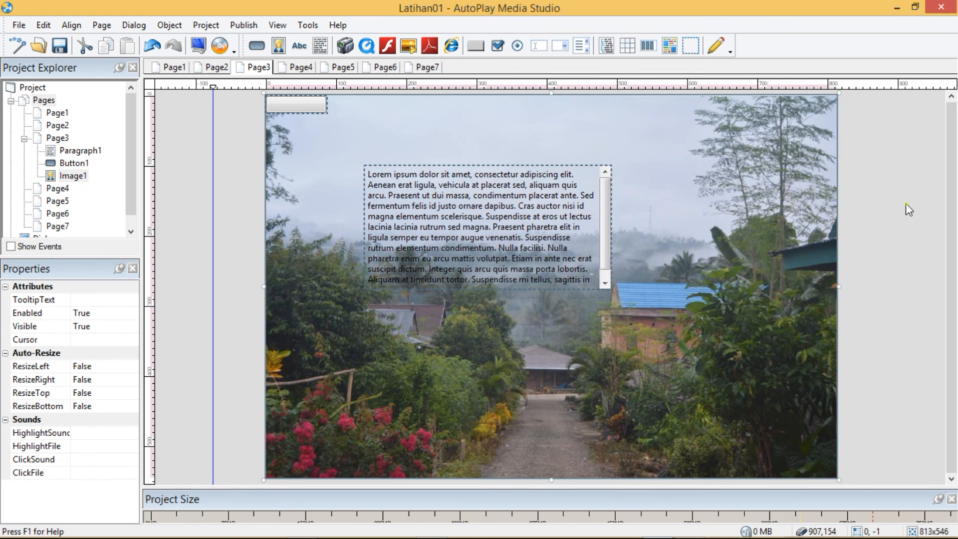
{"action": "left_click", "coordinate": [870, 368]}
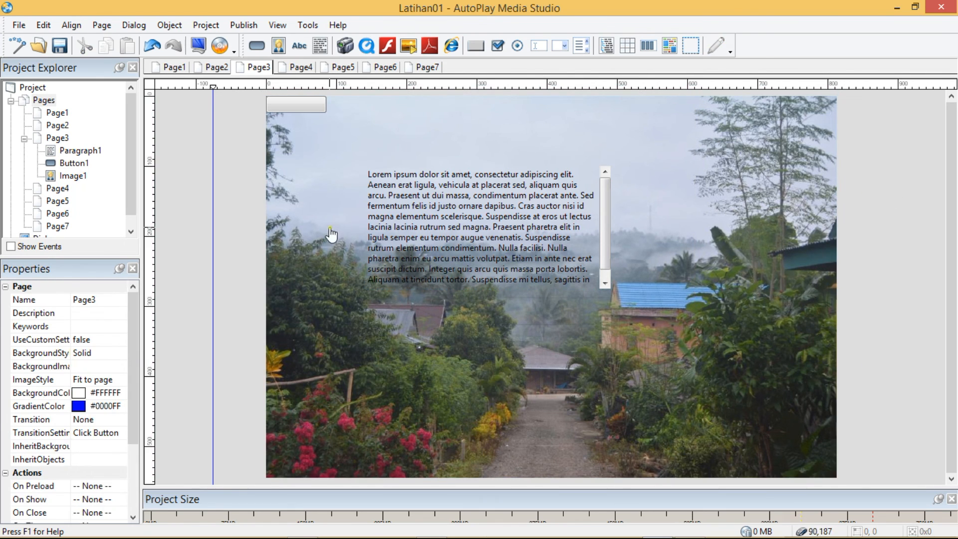
{"action": "left_click", "coordinate": [55, 116]}
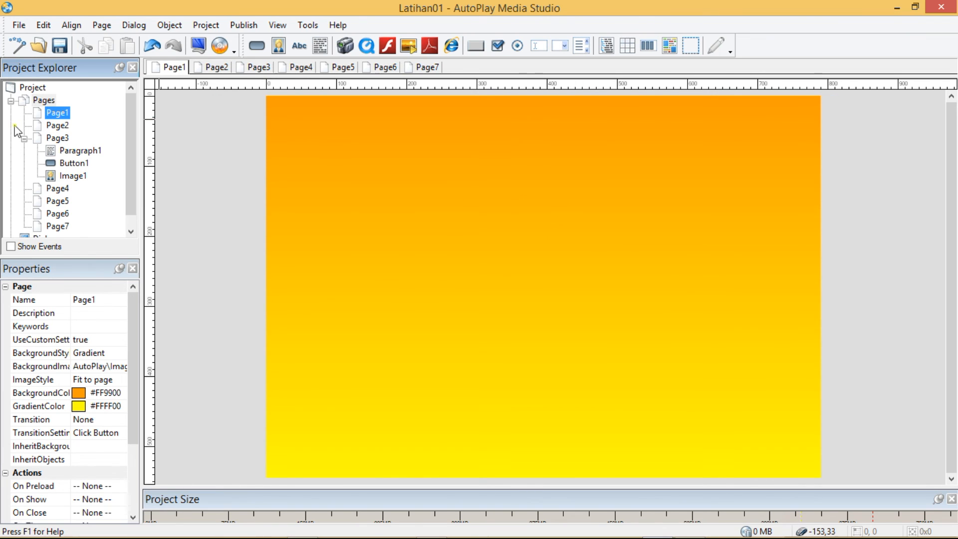
{"action": "left_click", "coordinate": [60, 126]}
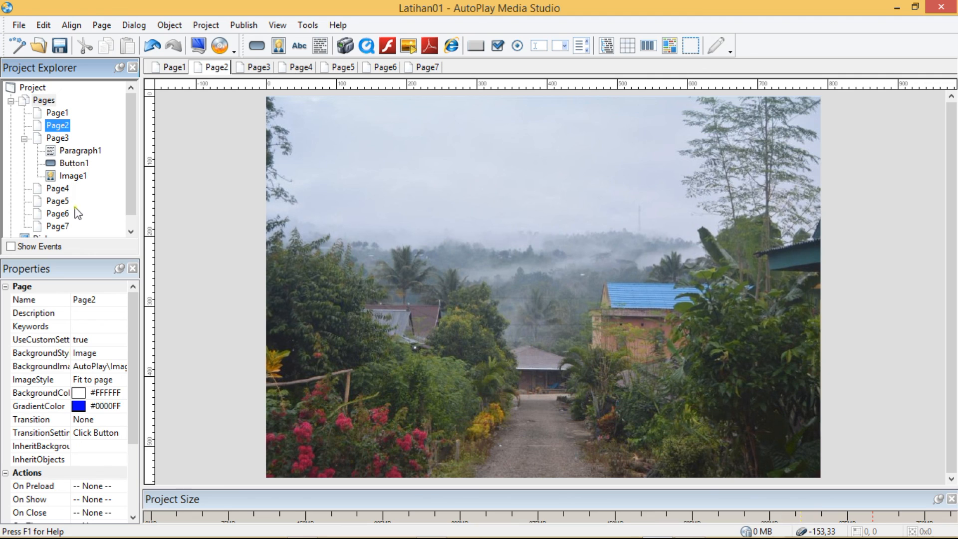
Show Page4 and review its background settings in its page properties without changing them.
{"action": "left_click", "coordinate": [56, 189]}
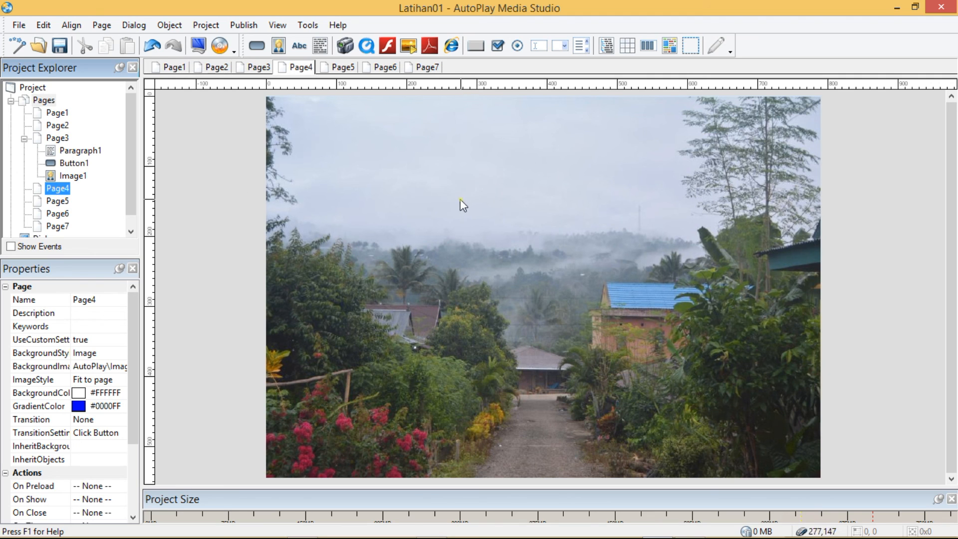
{"action": "right_click", "coordinate": [434, 198]}
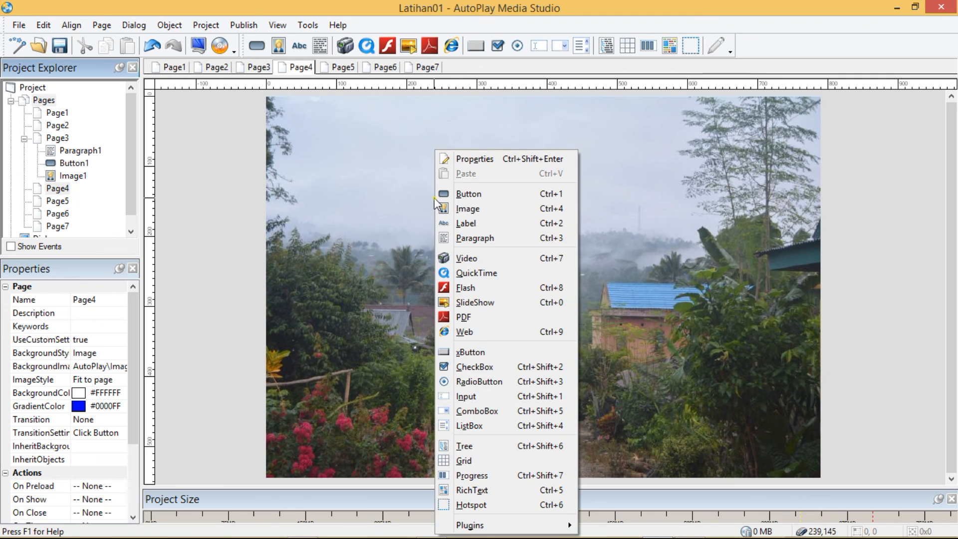
{"action": "left_click", "coordinate": [462, 159]}
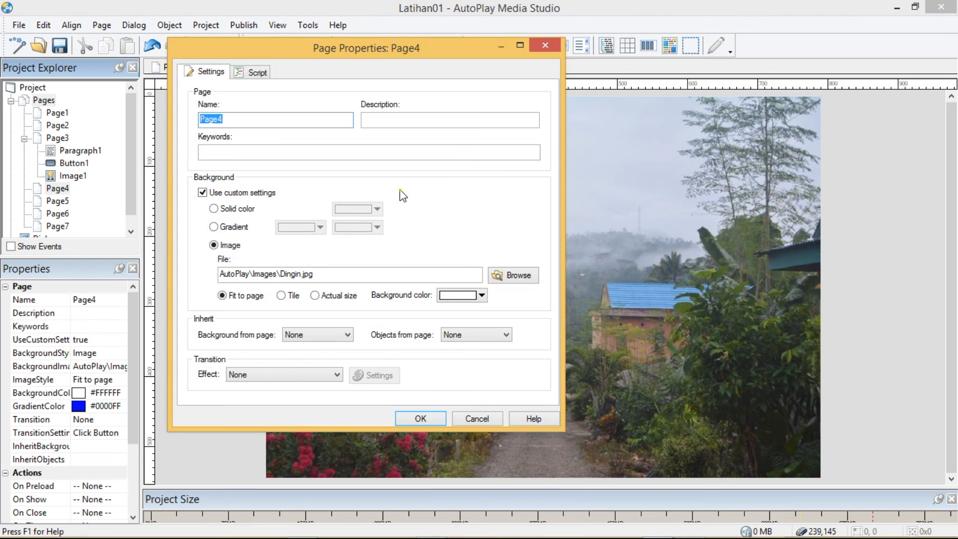
{"action": "left_click", "coordinate": [552, 43]}
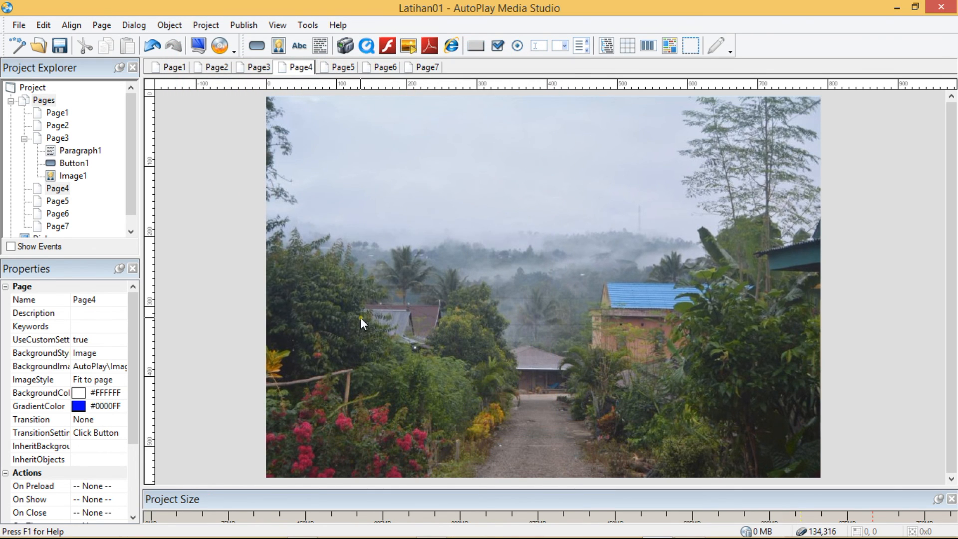